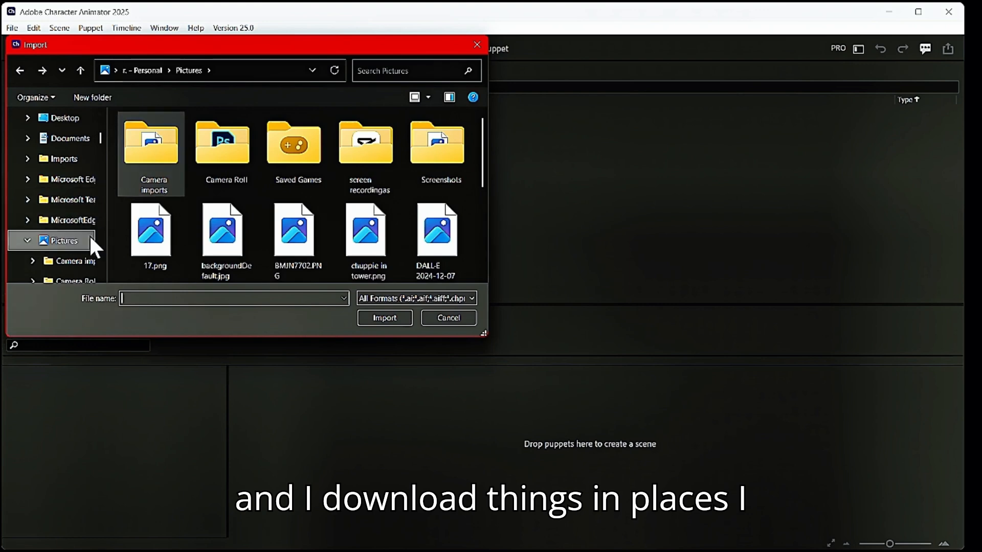
Step: Import the +LuLu.psd character file from the Desktop folder into the project
{"action": "left_click", "coordinate": [69, 138]}
{"action": "left_click", "coordinate": [76, 121]}
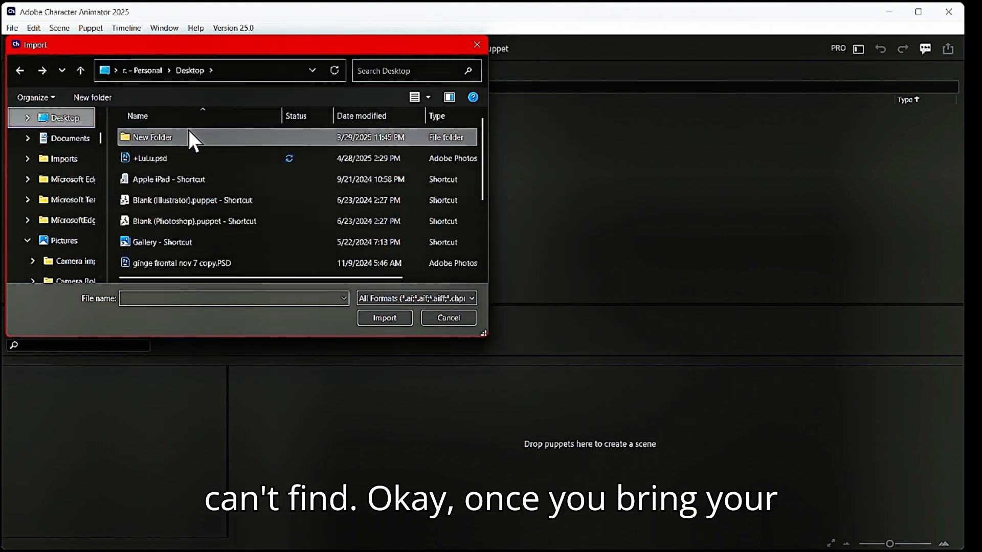
{"action": "left_click", "coordinate": [143, 157]}
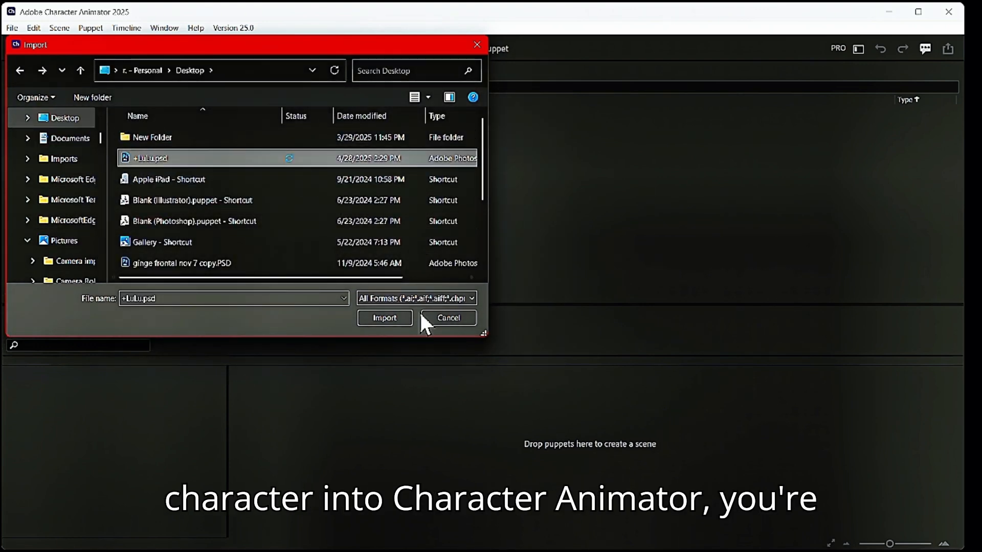
{"action": "left_click", "coordinate": [383, 318]}
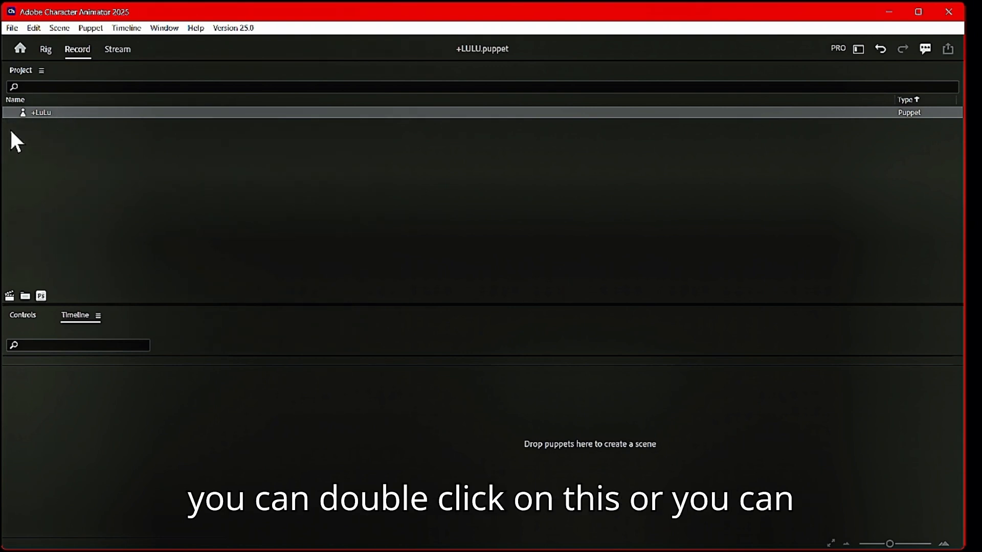
Step: Create a scene from the +LuLu puppet and reposition the floating scene window above the timeline
{"action": "left_click_drag", "start_coordinate": [66, 111], "coordinate": [406, 389]}
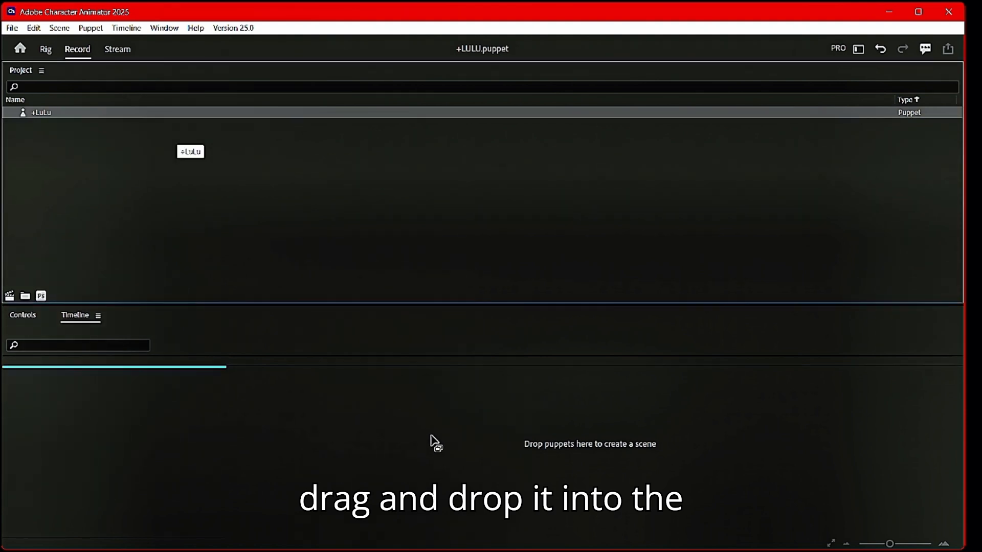
{"action": "left_click_drag", "start_coordinate": [431, 435], "coordinate": [296, 179]}
{"action": "left_click_drag", "start_coordinate": [303, 310], "coordinate": [428, 438]}
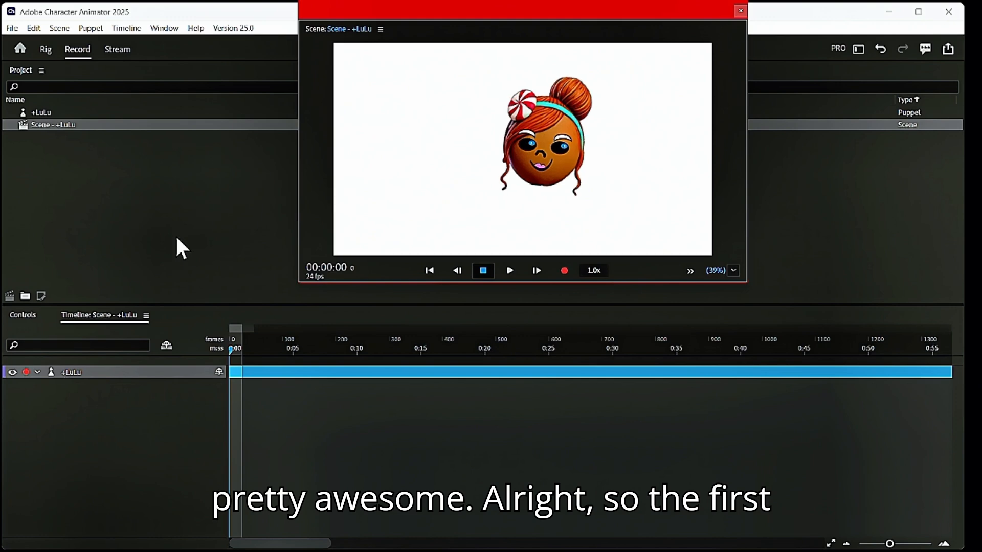
{"action": "left_click_drag", "start_coordinate": [617, 25], "coordinate": [635, 61]}
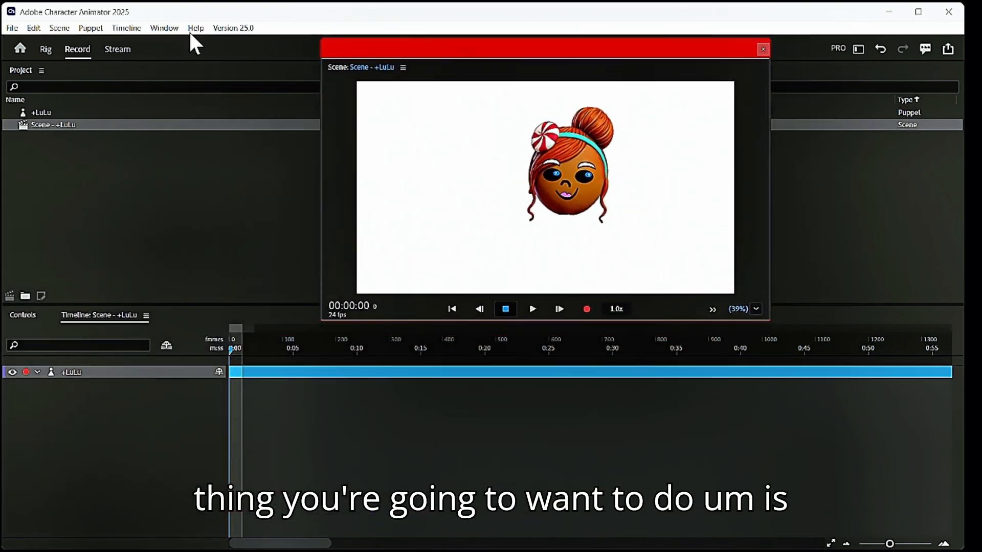
Step: Show the Camera & Microphone view, calibrate the face tracking for the puppet, and close the view
{"action": "left_click", "coordinate": [172, 29]}
{"action": "left_click", "coordinate": [211, 61]}
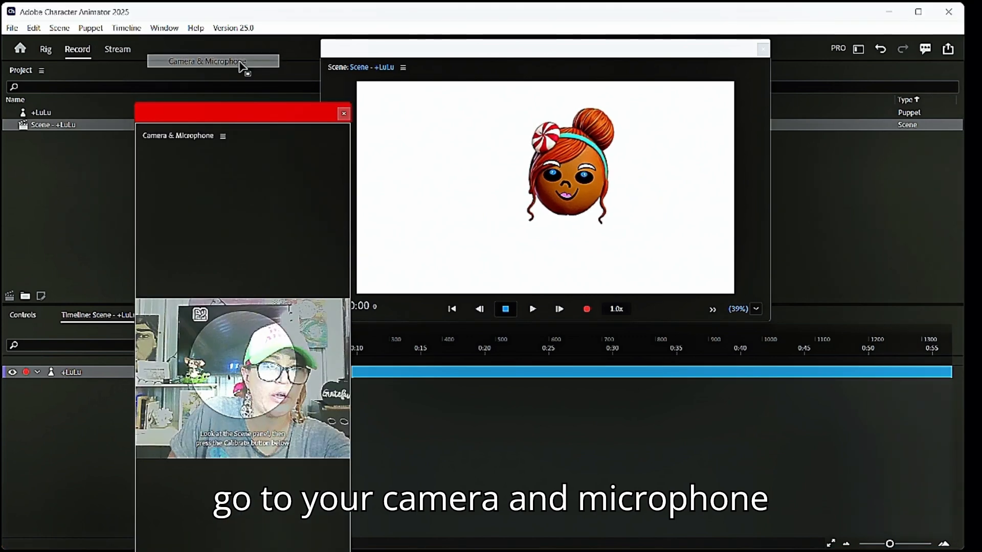
{"action": "left_click", "coordinate": [406, 293]}
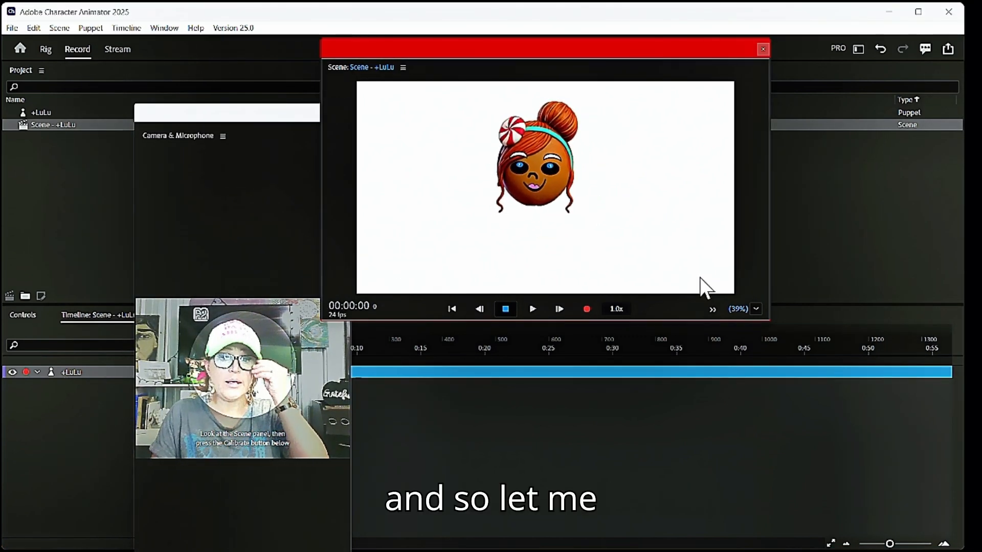
{"action": "left_click_drag", "start_coordinate": [263, 114], "coordinate": [813, 16]}
{"action": "left_click", "coordinate": [451, 510]}
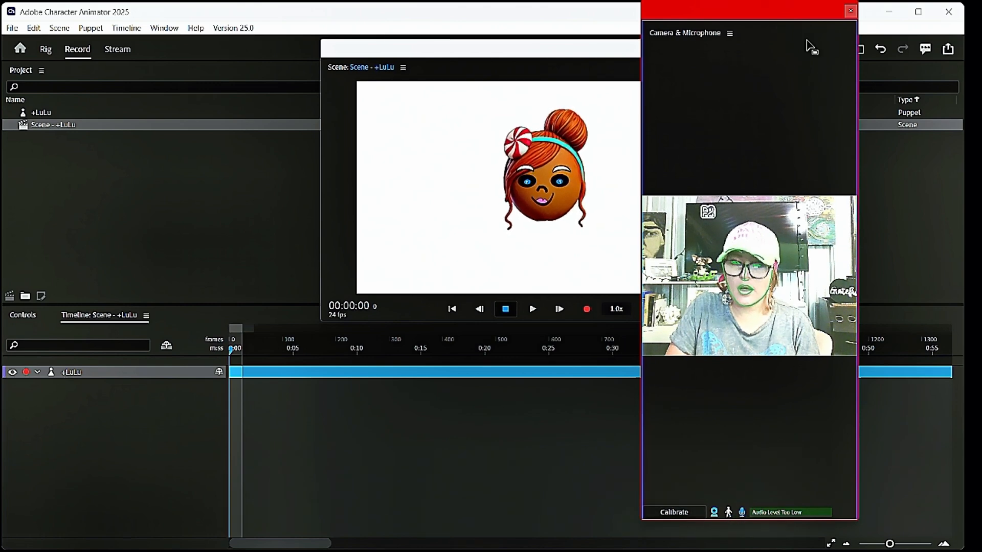
{"action": "left_click_drag", "start_coordinate": [775, 16], "coordinate": [875, 135]}
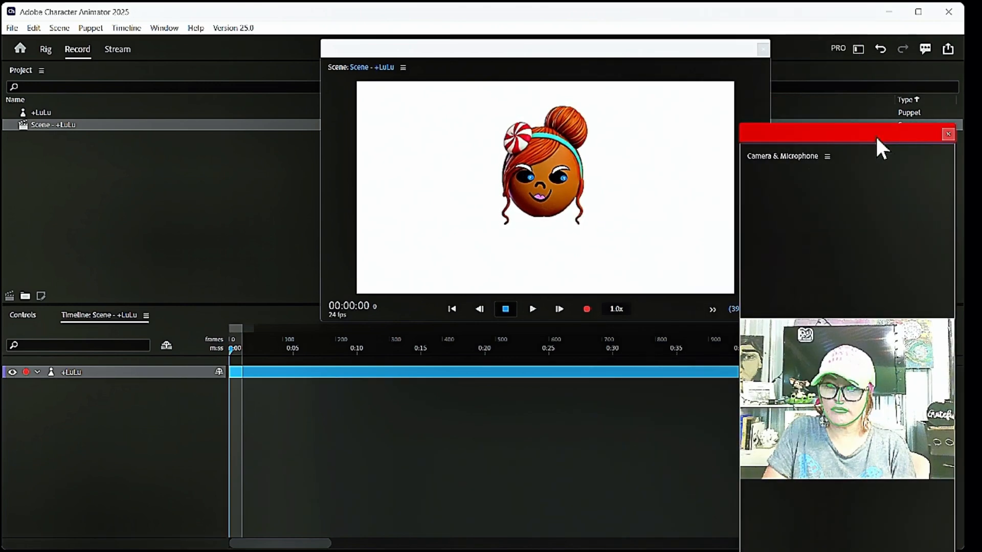
{"action": "left_click", "coordinate": [949, 133]}
{"action": "left_click", "coordinate": [439, 189]}
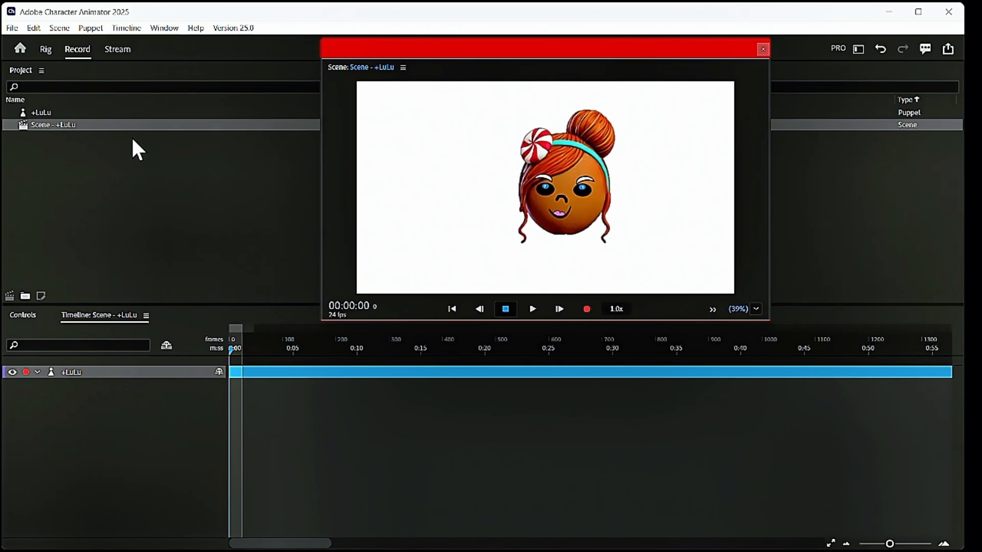
Step: Switch to the rigging workspace and open the +LuLu puppet's source artwork in Photoshop
{"action": "left_click", "coordinate": [45, 51]}
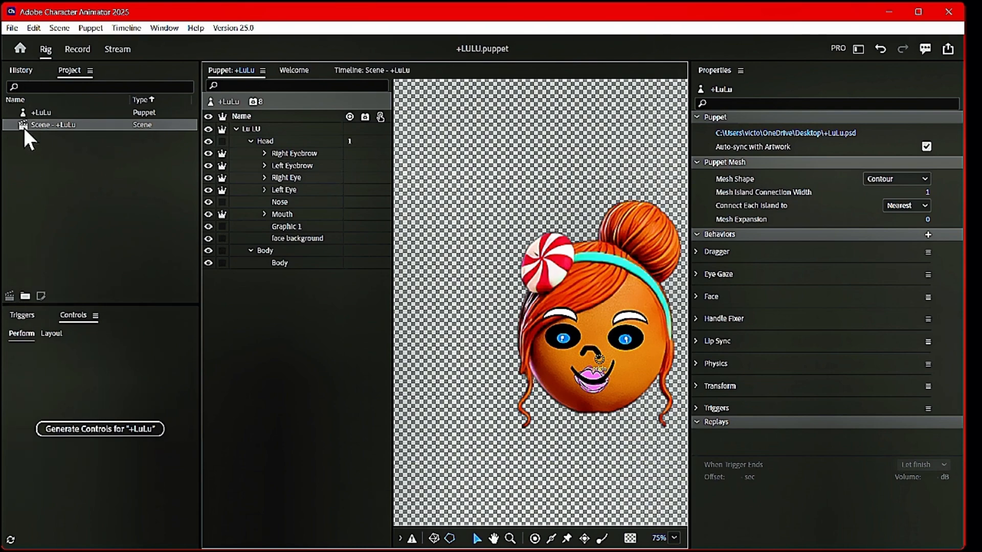
{"action": "left_click", "coordinate": [55, 109]}
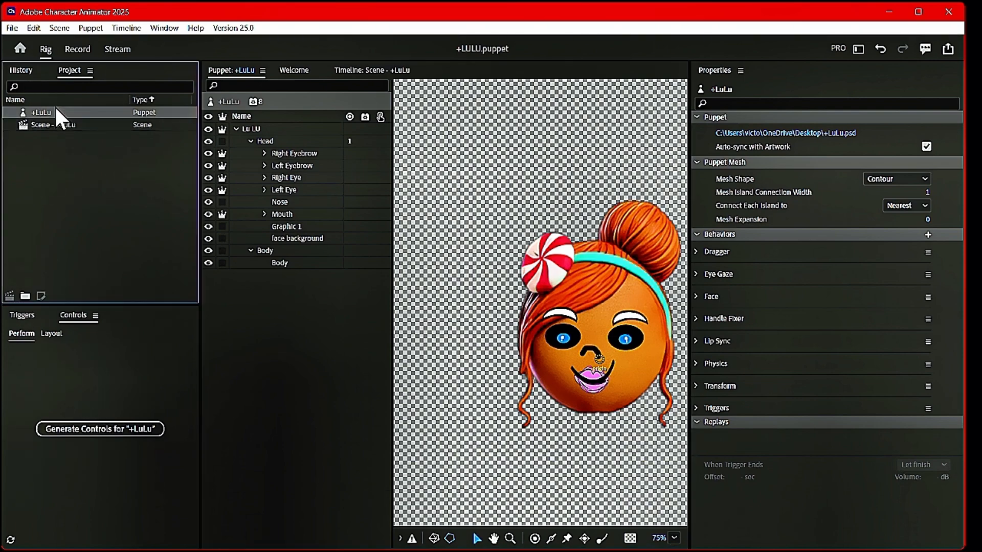
{"action": "double_click", "coordinate": [41, 297]}
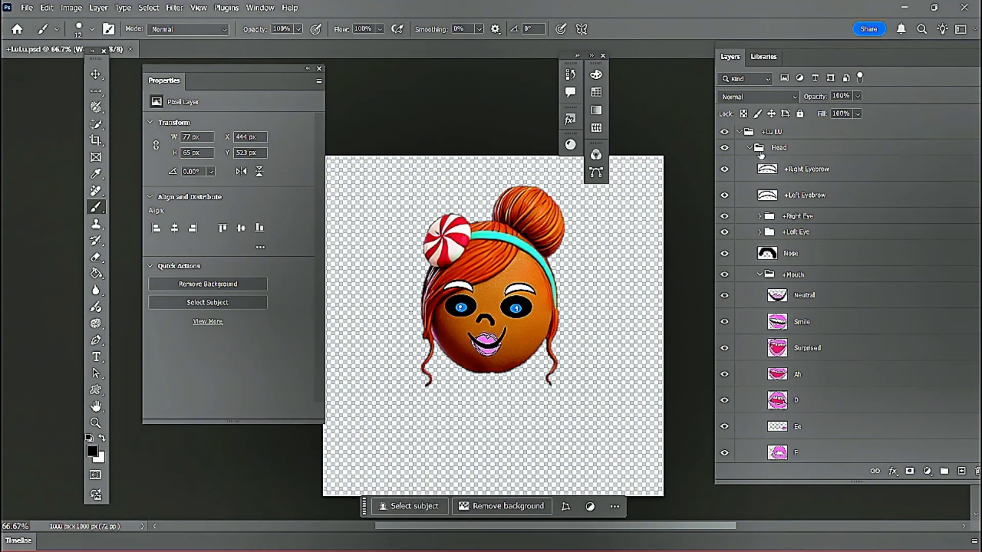
Step: Scale the Head group to about 93% width and 76% height and position it near the canvas's upper edge
{"action": "left_click", "coordinate": [780, 148]}
{"action": "left_click", "coordinate": [751, 148]}
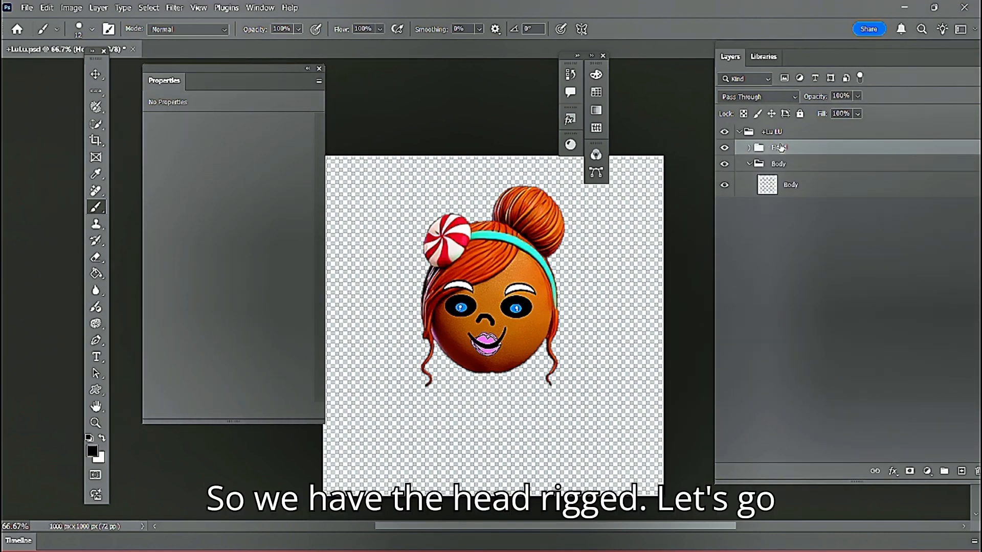
{"action": "left_click", "coordinate": [96, 73]}
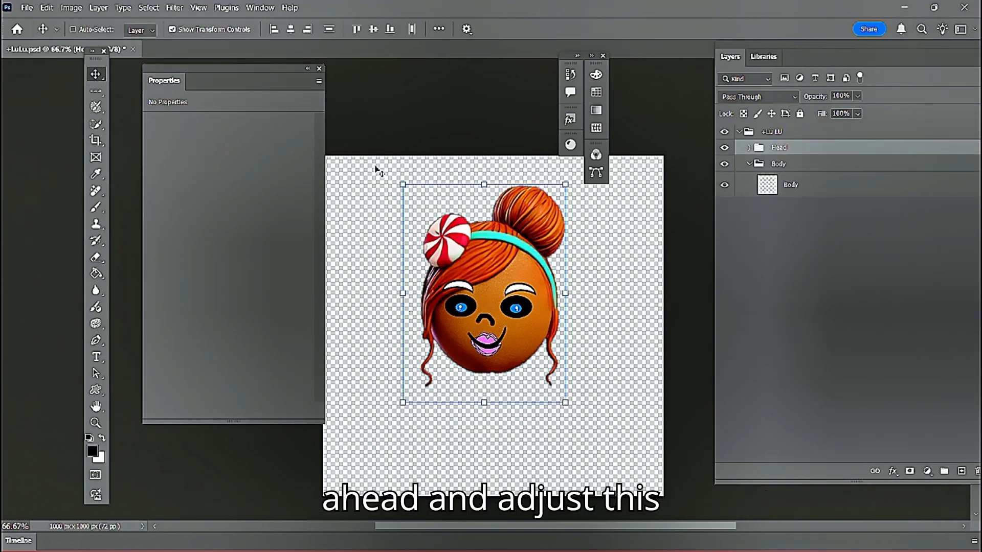
{"action": "left_click_drag", "start_coordinate": [403, 185], "coordinate": [464, 266]}
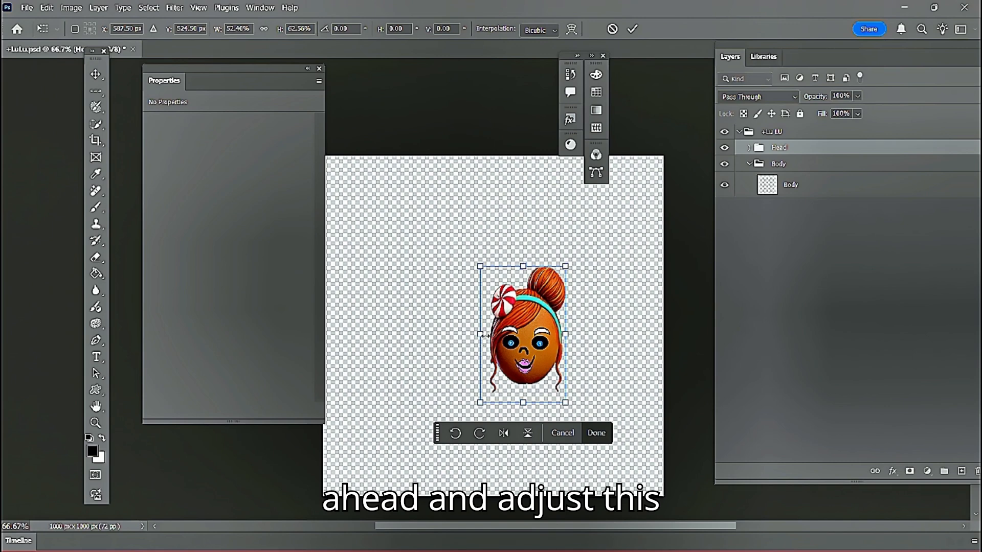
{"action": "left_click_drag", "start_coordinate": [464, 347], "coordinate": [419, 352]}
{"action": "left_click_drag", "start_coordinate": [506, 330], "coordinate": [504, 244]}
{"action": "left_click_drag", "start_coordinate": [492, 313], "coordinate": [494, 347]}
{"action": "left_click_drag", "start_coordinate": [521, 251], "coordinate": [524, 229]}
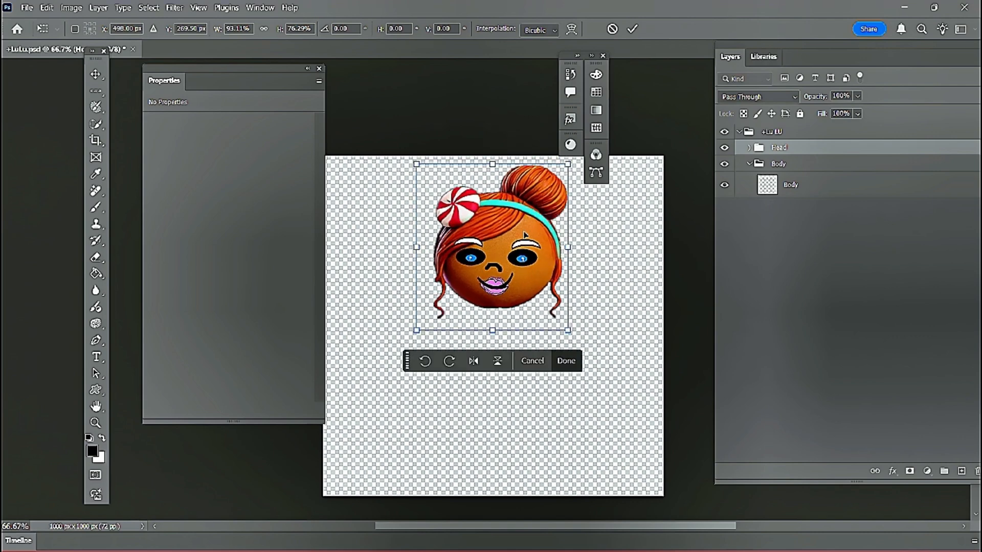
{"action": "left_click", "coordinate": [566, 360]}
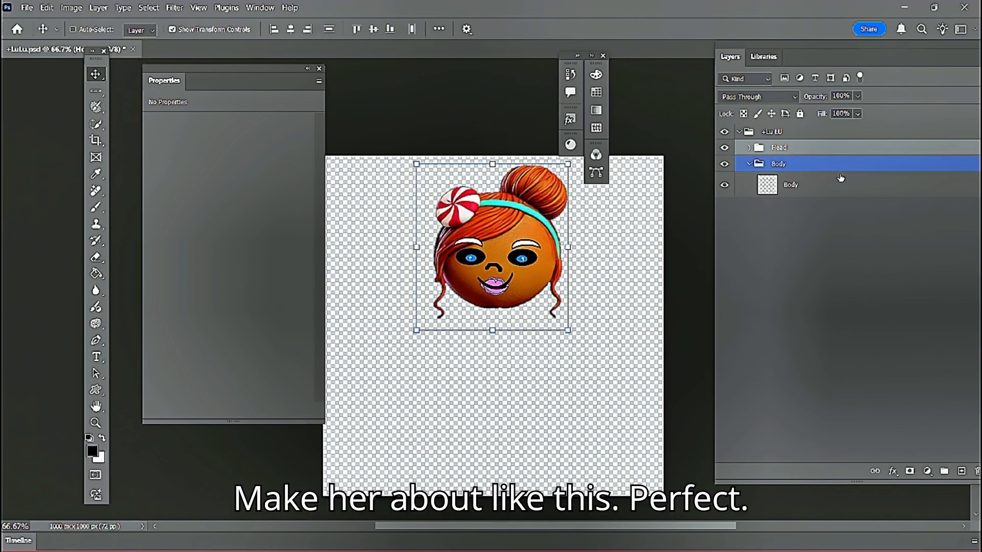
Step: Place the Torso graphic from the Ginger Bread Lulu library in the Body group and widen it directly beneath the head
{"action": "left_click", "coordinate": [757, 177]}
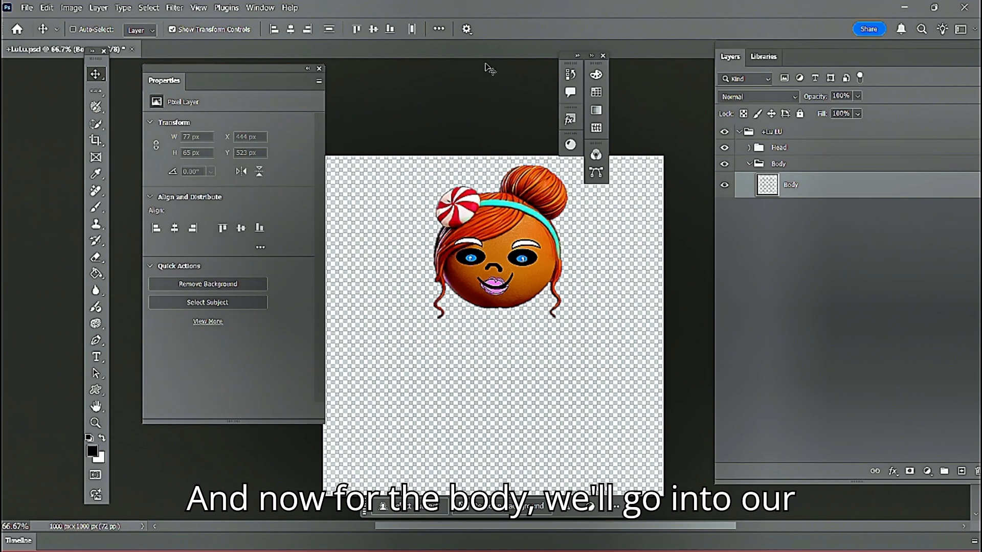
{"action": "left_click", "coordinate": [770, 57]}
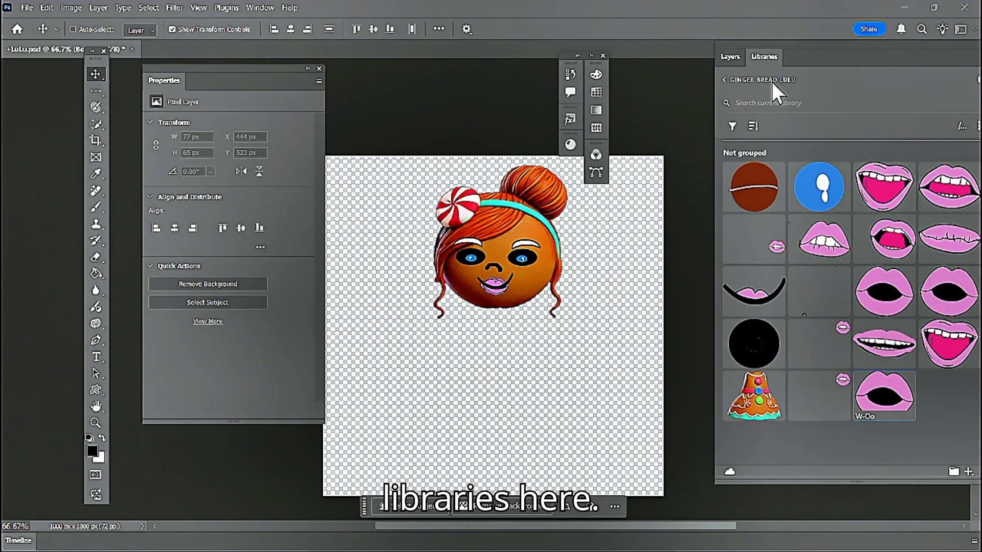
{"action": "left_click_drag", "start_coordinate": [485, 353], "coordinate": [540, 448]}
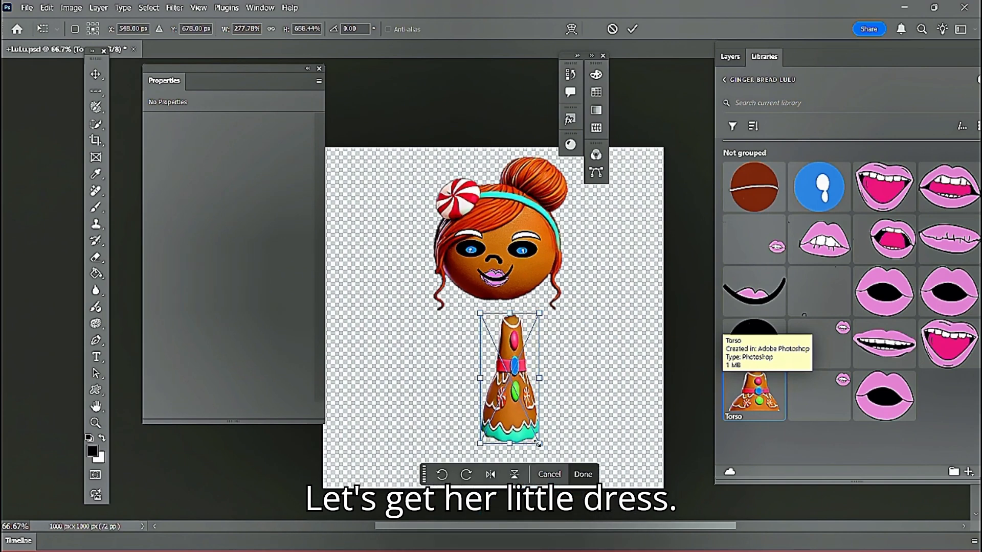
{"action": "left_click_drag", "start_coordinate": [474, 381], "coordinate": [426, 381]}
{"action": "left_click_drag", "start_coordinate": [500, 356], "coordinate": [514, 326]}
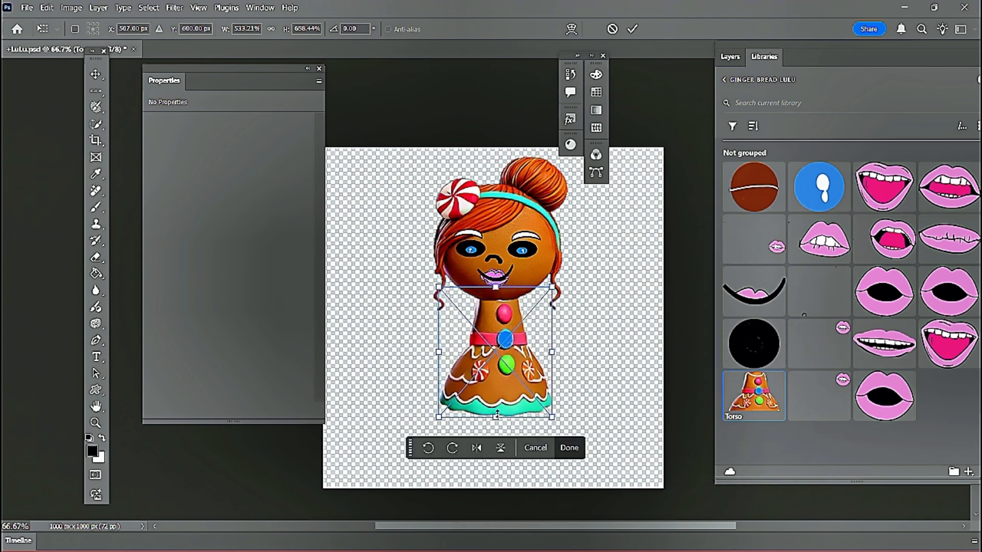
Step: Mirror the torso horizontally and enlarge it to about 457 × 471 px so the dress flares below the head
{"action": "left_click_drag", "start_coordinate": [496, 415], "coordinate": [496, 446]}
{"action": "left_click_drag", "start_coordinate": [439, 362], "coordinate": [534, 376]}
{"action": "left_click", "coordinate": [468, 472]}
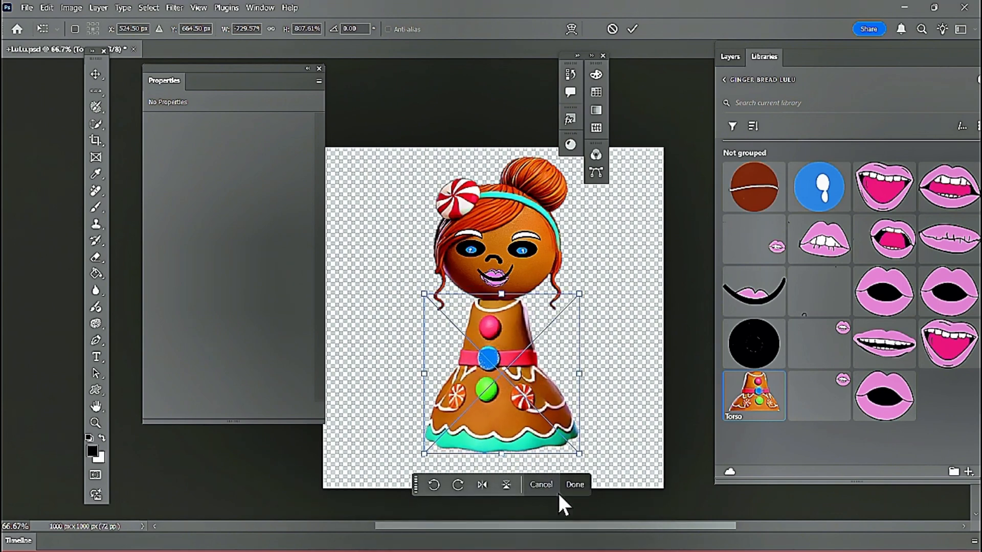
{"action": "left_click", "coordinate": [570, 483]}
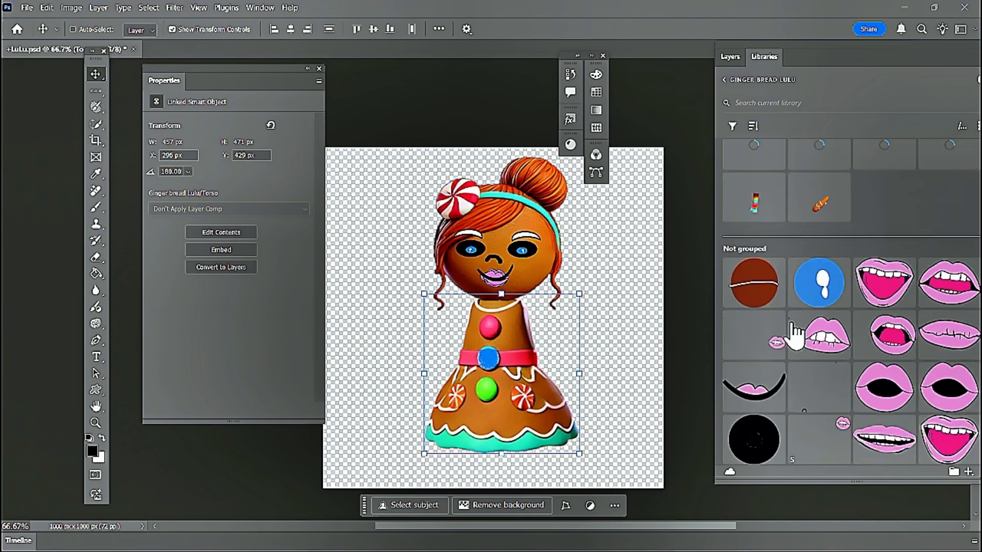
Step: Place the library's Graphic 8 arm directly above the Body layer, at the dress's left shoulder
{"action": "scroll", "coordinate": [813, 338], "scroll_direction": "up", "scroll_amount": 6}
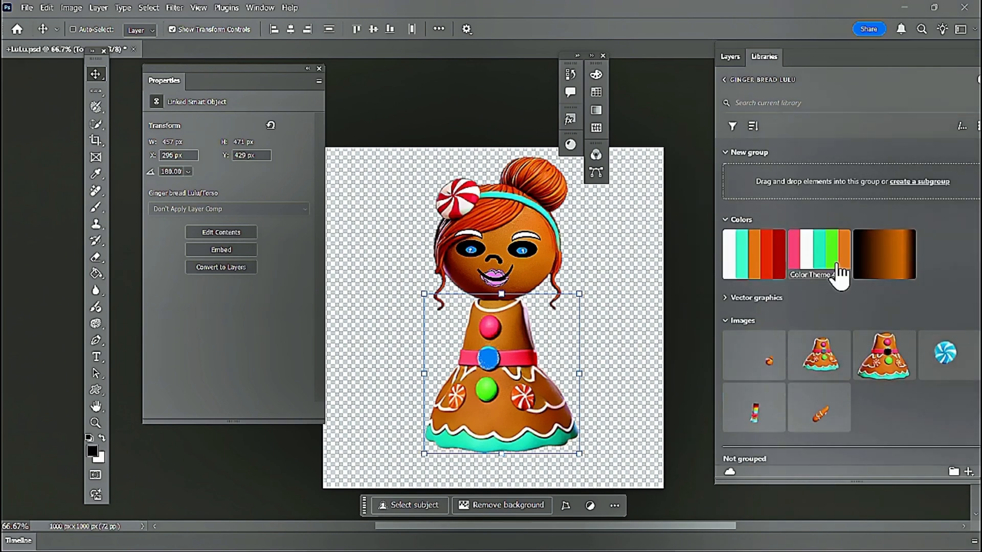
{"action": "left_click", "coordinate": [732, 58]}
{"action": "left_click", "coordinate": [778, 218]}
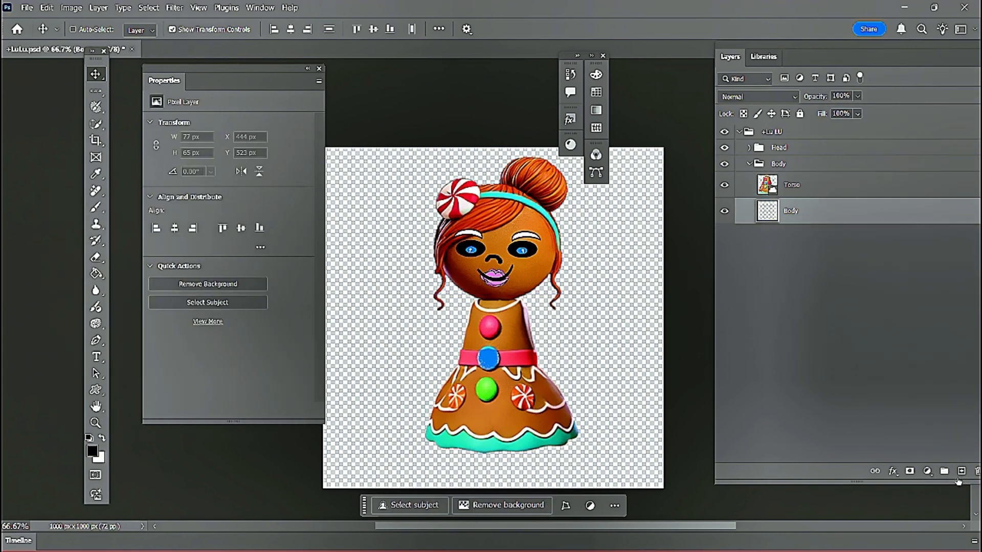
{"action": "left_click", "coordinate": [764, 55]}
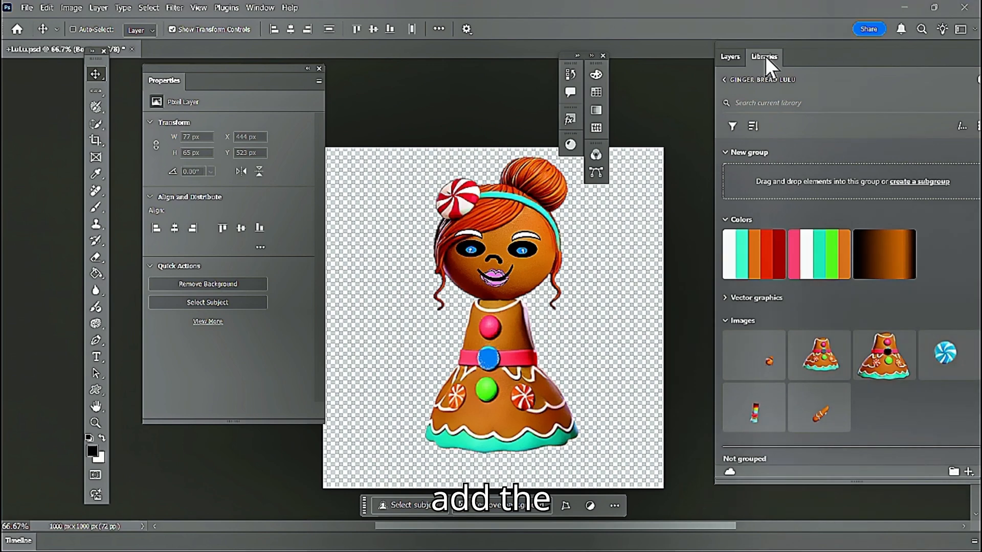
{"action": "left_click_drag", "start_coordinate": [824, 423], "coordinate": [461, 346]}
{"action": "left_click_drag", "start_coordinate": [470, 311], "coordinate": [460, 285]}
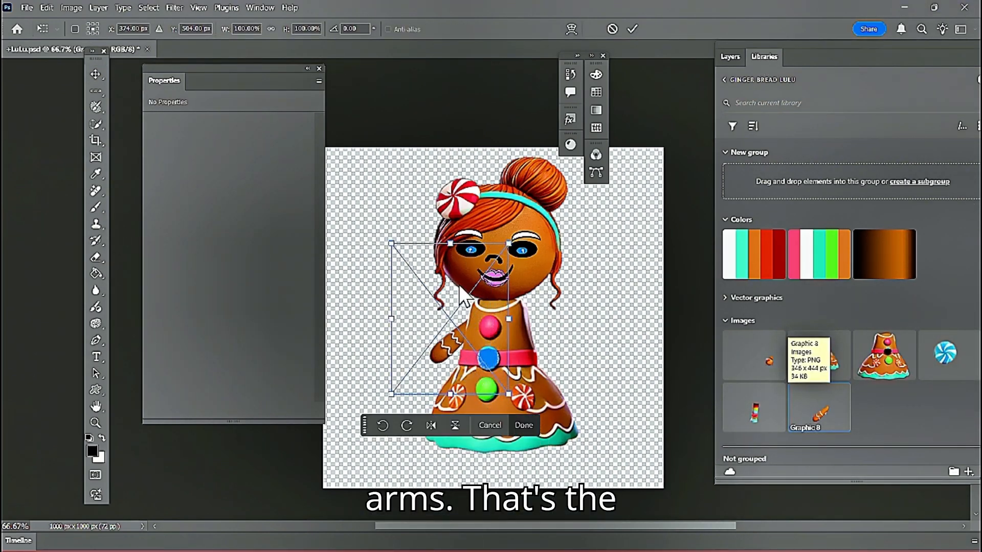
{"action": "key", "text": "Return"}
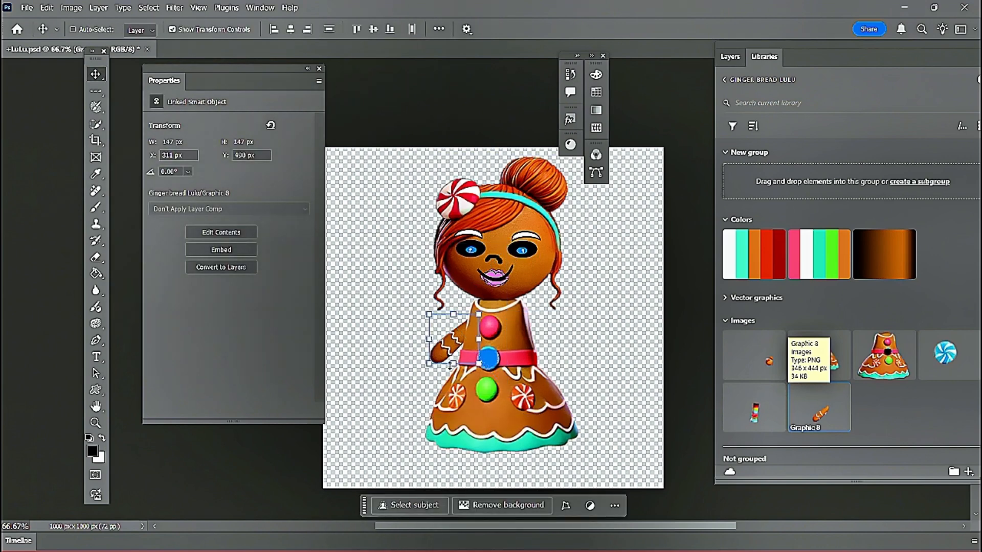
Step: Enlarge the left arm to about 263 × 193 px and align its upper end with the dress's shoulder
{"action": "key", "text": "ctrl+t"}
{"action": "mouse_move", "coordinate": [481, 312]}
{"action": "left_mouse_down"}
{"action": "mouse_move", "coordinate": [579, 229]}
{"action": "mouse_move", "coordinate": [457, 341]}
{"action": "mouse_move", "coordinate": [477, 330]}
{"action": "left_mouse_up"}
{"action": "left_click_drag", "start_coordinate": [393, 386], "coordinate": [300, 434]}
{"action": "left_click_drag", "start_coordinate": [445, 347], "coordinate": [474, 321]}
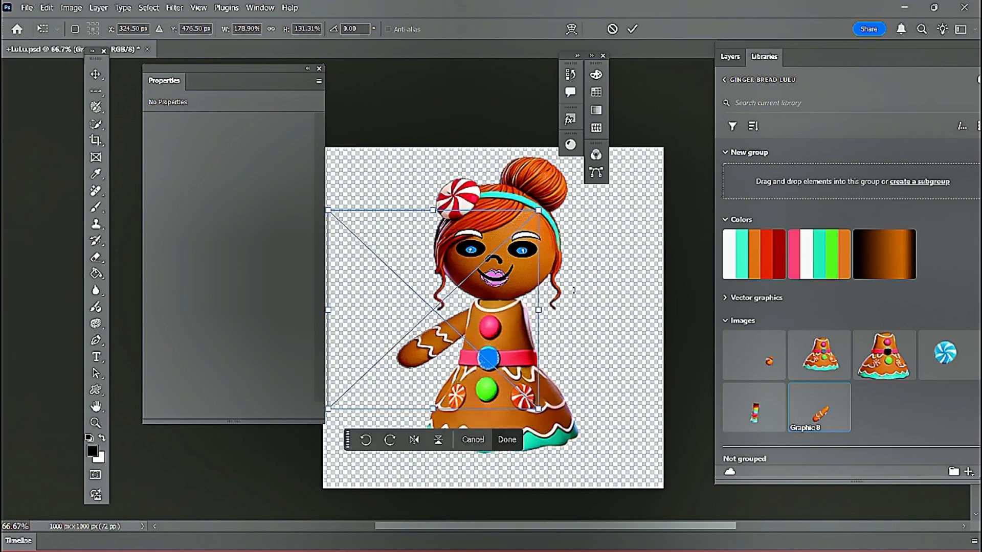
{"action": "left_click", "coordinate": [503, 440]}
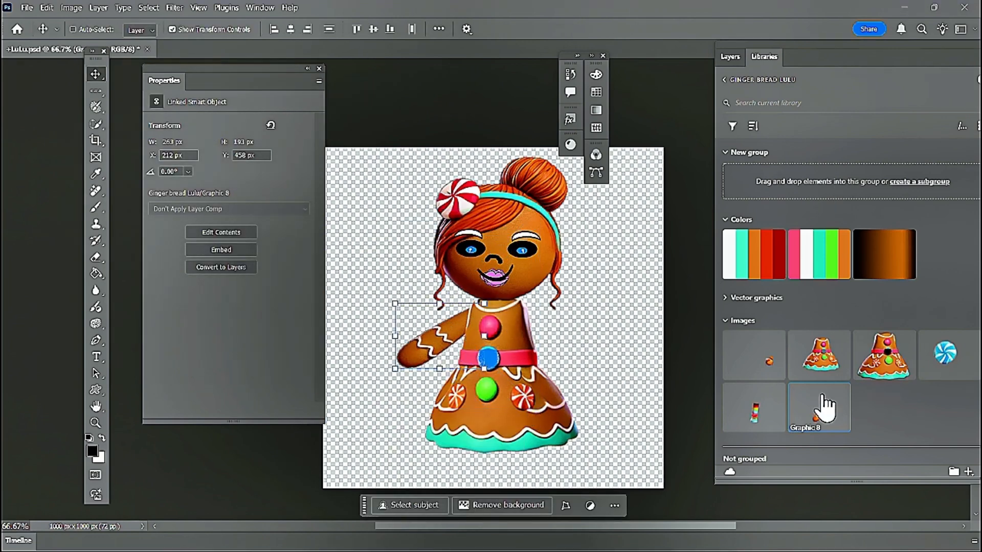
Step: Add a second Graphic 8 arm at the right shoulder, flipped horizontally and scaled to about 165% width and 176% height
{"action": "left_click_drag", "start_coordinate": [569, 318], "coordinate": [560, 309]}
{"action": "left_click", "coordinate": [547, 422]}
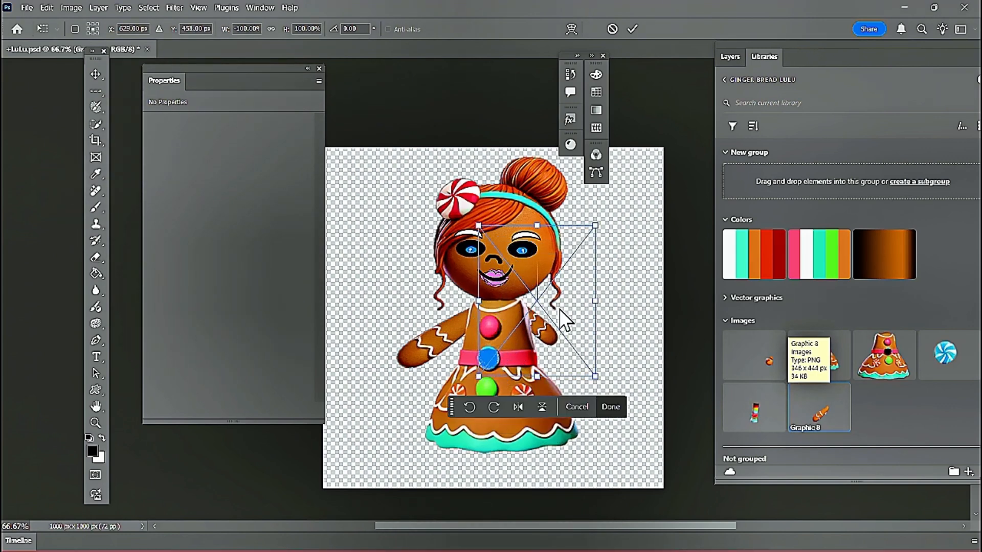
{"action": "left_click_drag", "start_coordinate": [595, 377], "coordinate": [572, 315]}
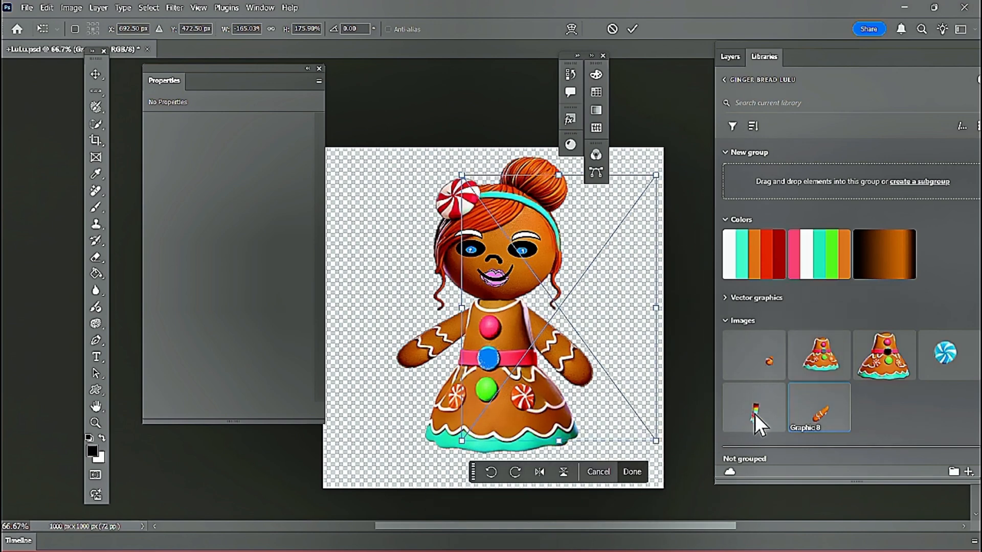
{"action": "left_click", "coordinate": [633, 472]}
Step: Place the library's Graphic 7 leg under the left half of the dress, scaled to about 170% width and 139% height
{"action": "left_click_drag", "start_coordinate": [452, 465], "coordinate": [453, 465]}
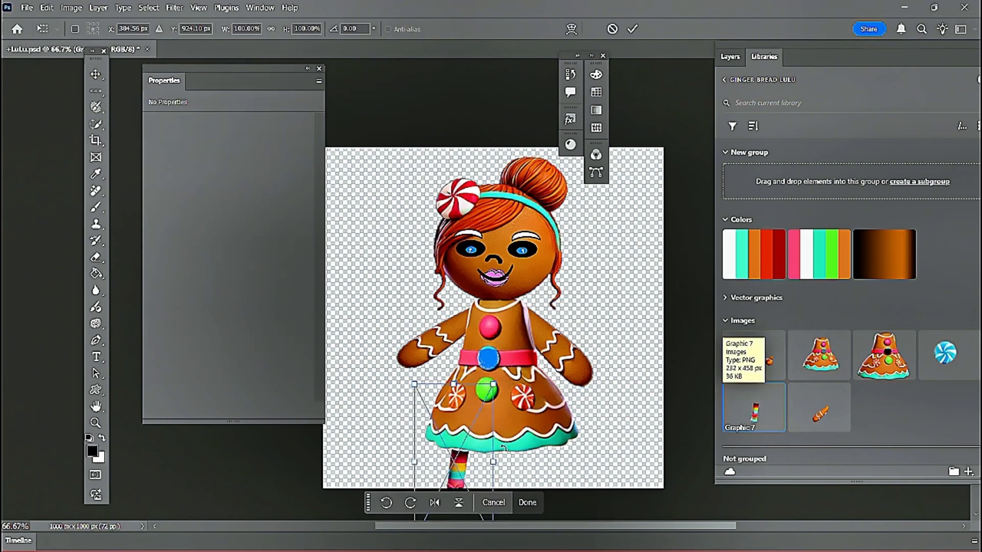
{"action": "left_click_drag", "start_coordinate": [496, 387], "coordinate": [548, 323]}
{"action": "left_click_drag", "start_coordinate": [515, 424], "coordinate": [501, 455]}
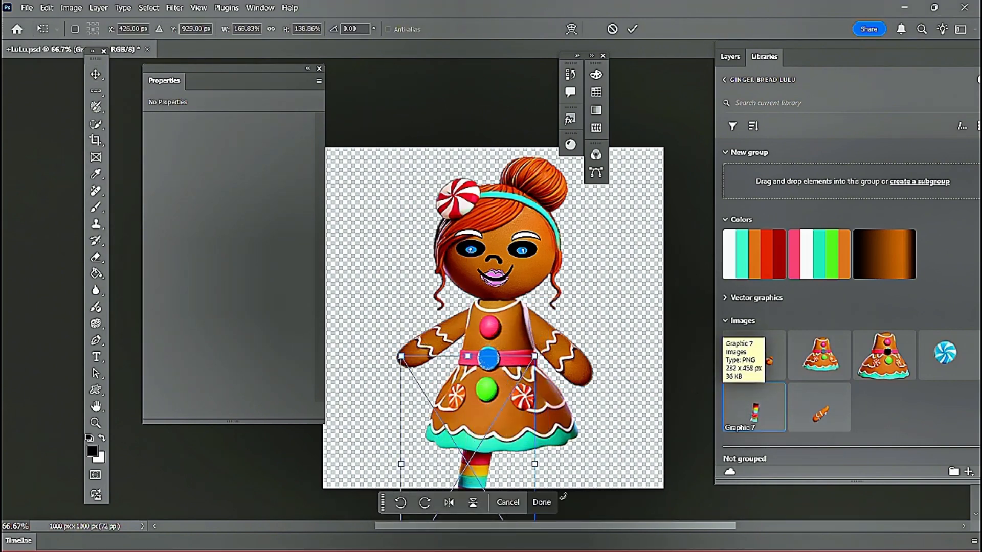
{"action": "left_click", "coordinate": [542, 503]}
Step: Add a second Graphic 7 leg under the right half of the dress, scaled to about 173% in both directions
{"action": "left_click_drag", "start_coordinate": [752, 422], "coordinate": [679, 402]}
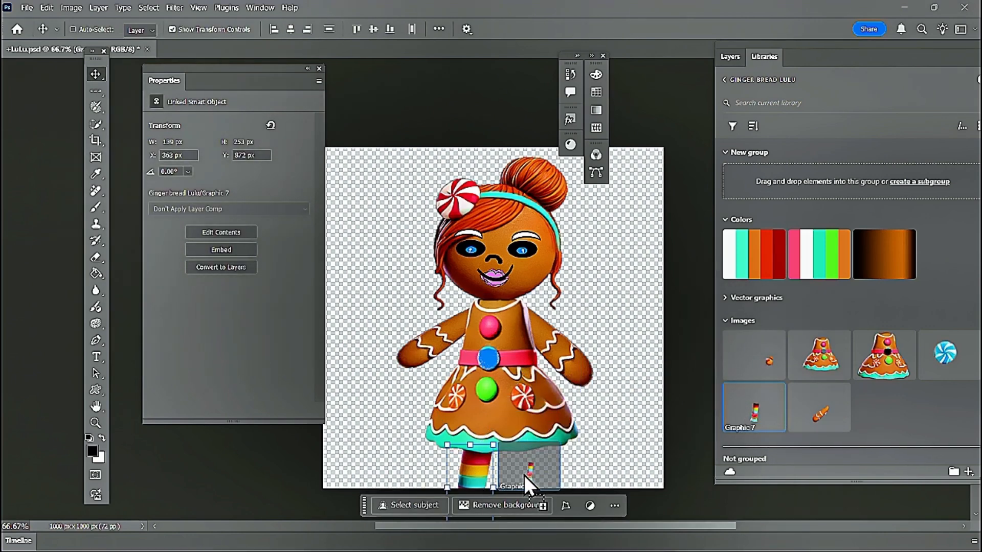
{"action": "left_click_drag", "start_coordinate": [524, 474], "coordinate": [546, 450]}
{"action": "scroll", "coordinate": [573, 399], "scroll_direction": "down", "scroll_amount": 2}
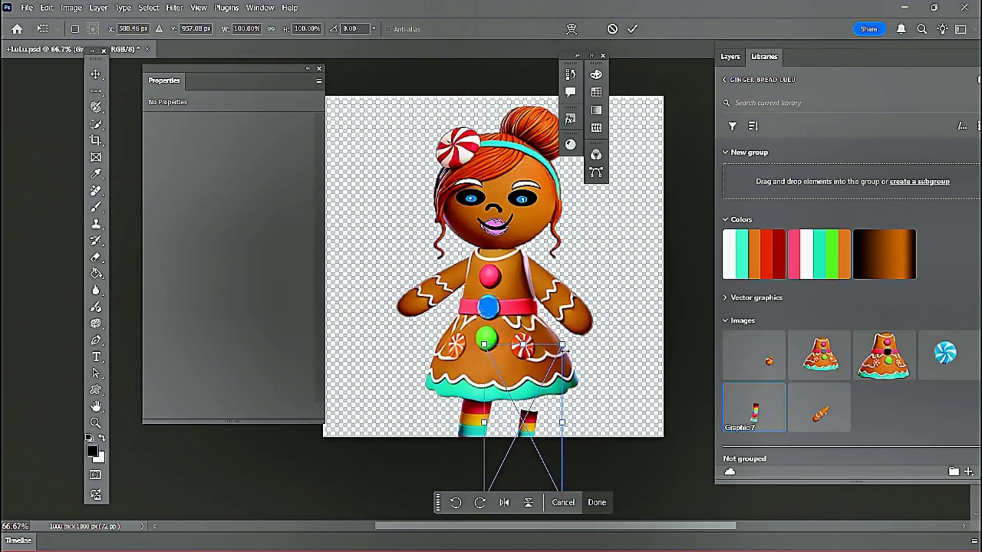
{"action": "left_click_drag", "start_coordinate": [564, 350], "coordinate": [565, 293]}
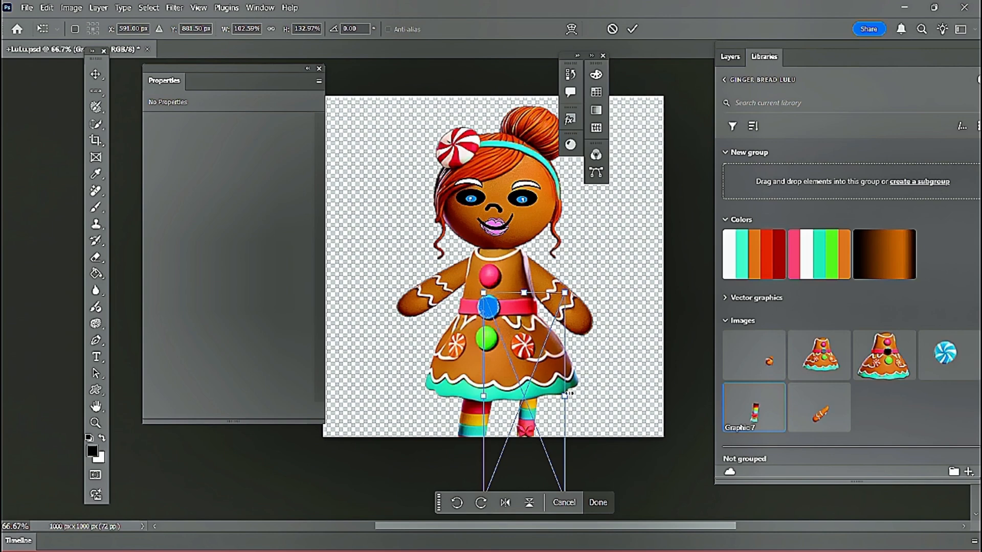
{"action": "left_click_drag", "start_coordinate": [569, 393], "coordinate": [623, 394]}
{"action": "left_click_drag", "start_coordinate": [574, 401], "coordinate": [585, 473]}
{"action": "left_click_drag", "start_coordinate": [602, 338], "coordinate": [536, 370]}
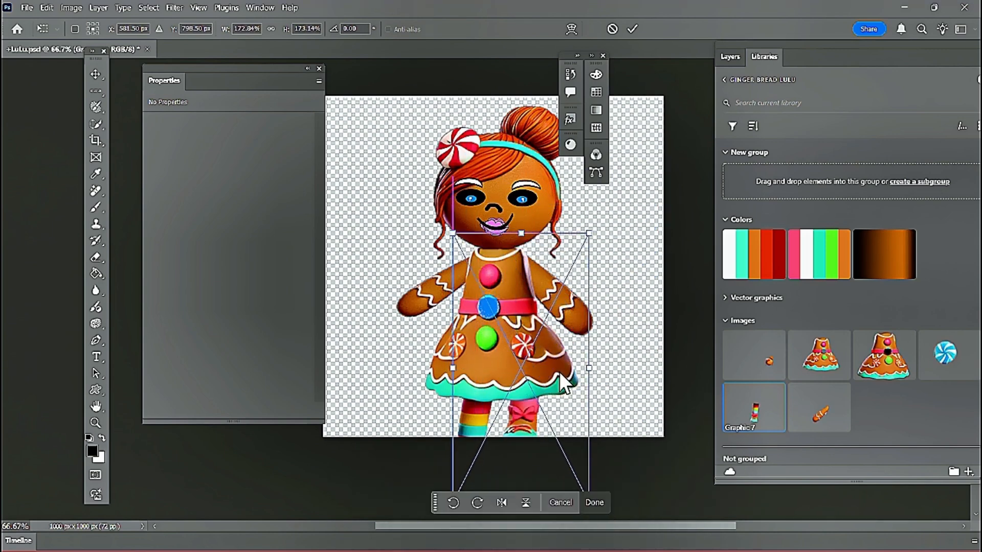
Step: Shrink the whole Body group to about 65% width and 75% height and position it just below the head
{"action": "left_click", "coordinate": [730, 57]}
{"action": "left_click", "coordinate": [751, 165]}
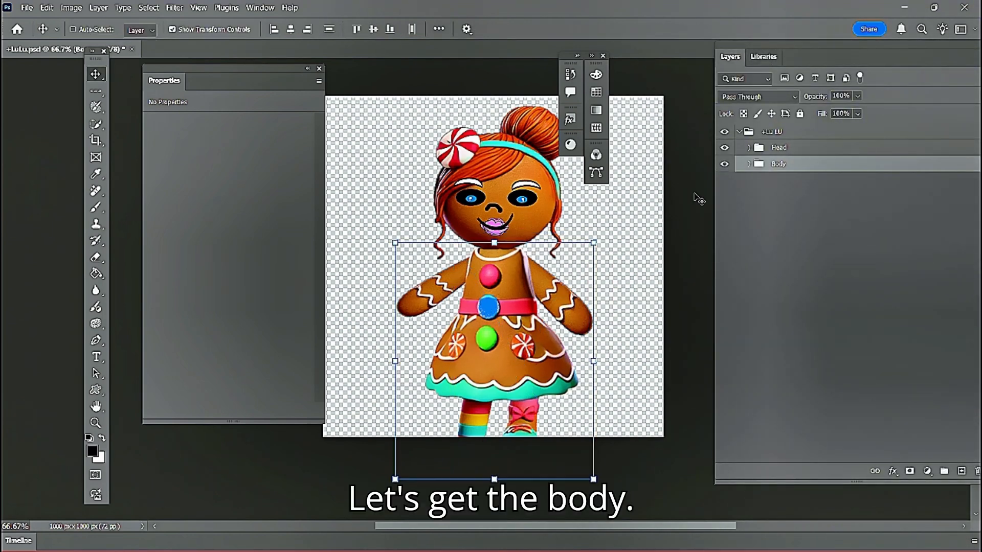
{"action": "left_click_drag", "start_coordinate": [587, 244], "coordinate": [526, 303]}
{"action": "left_click_drag", "start_coordinate": [467, 369], "coordinate": [506, 307]}
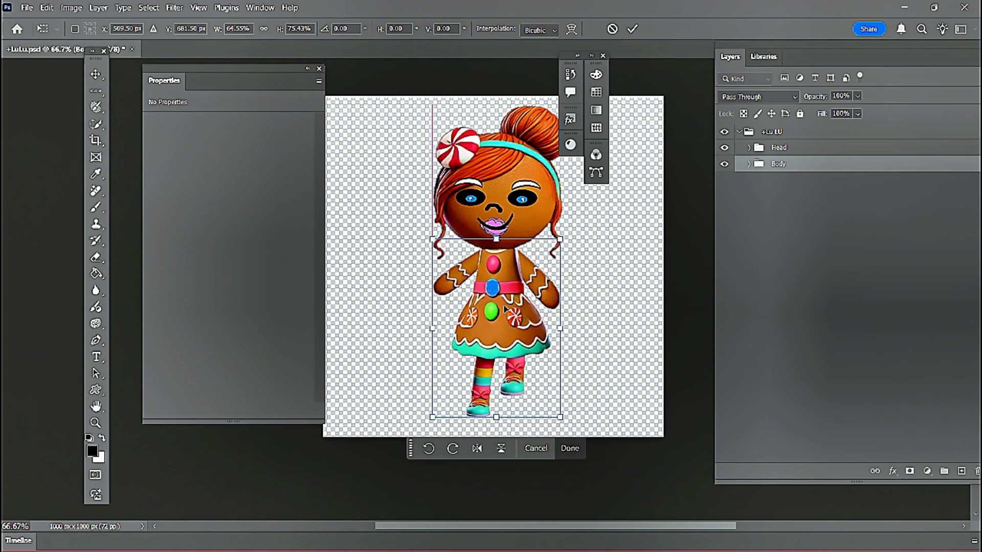
Step: Enlarge the right leg in the Body group to about 112% width and 131% height and position it under the hem
{"action": "left_click", "coordinate": [749, 164]}
{"action": "left_click", "coordinate": [793, 264]}
{"action": "left_click", "coordinate": [807, 237]}
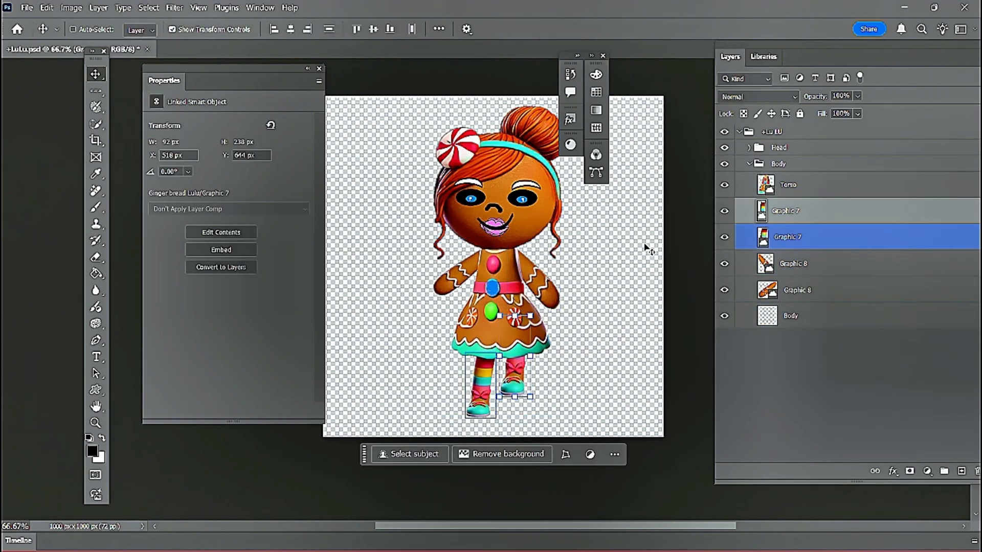
{"action": "left_click_drag", "start_coordinate": [510, 376], "coordinate": [514, 398]}
{"action": "mouse_move", "coordinate": [536, 337]}
{"action": "left_mouse_down"}
{"action": "mouse_move", "coordinate": [537, 324]}
{"action": "mouse_move", "coordinate": [551, 336]}
{"action": "left_mouse_up"}
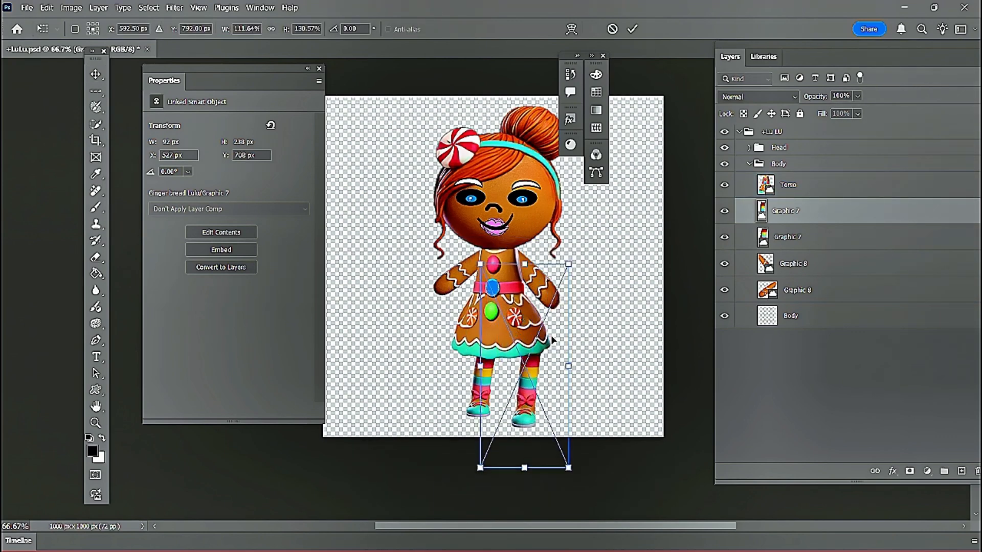
Step: Rotate the right leg to about -10.6°, stretch it to about 138% height and bring its foot level with the left foot
{"action": "left_click_drag", "start_coordinate": [582, 255], "coordinate": [561, 245]}
{"action": "left_click_drag", "start_coordinate": [545, 349], "coordinate": [529, 321]}
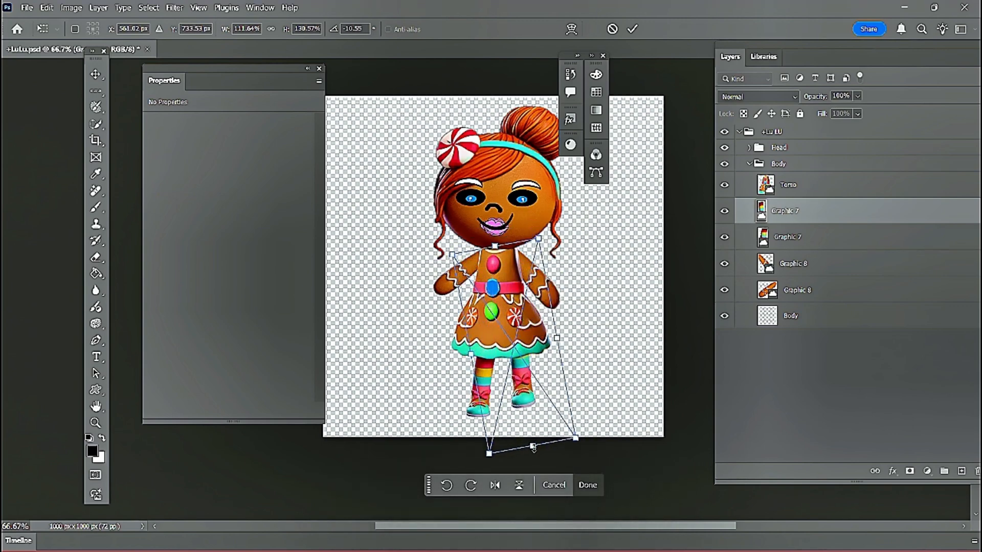
{"action": "left_click_drag", "start_coordinate": [533, 448], "coordinate": [530, 465]}
{"action": "left_click_drag", "start_coordinate": [530, 471], "coordinate": [527, 463]}
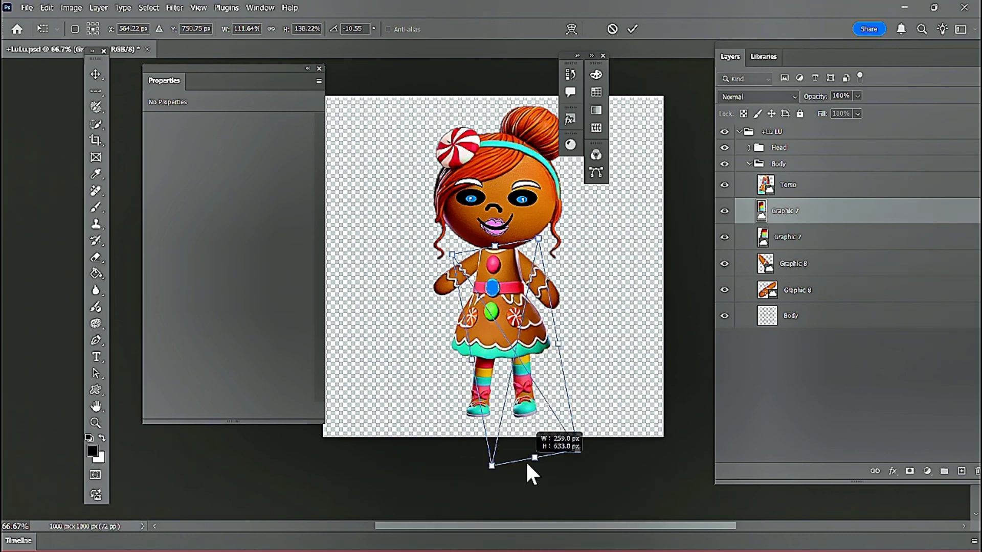
{"action": "mouse_move", "coordinate": [527, 335]}
{"action": "left_mouse_down"}
{"action": "mouse_move", "coordinate": [593, 367]}
{"action": "mouse_move", "coordinate": [514, 322]}
{"action": "mouse_move", "coordinate": [540, 340]}
{"action": "left_mouse_up"}
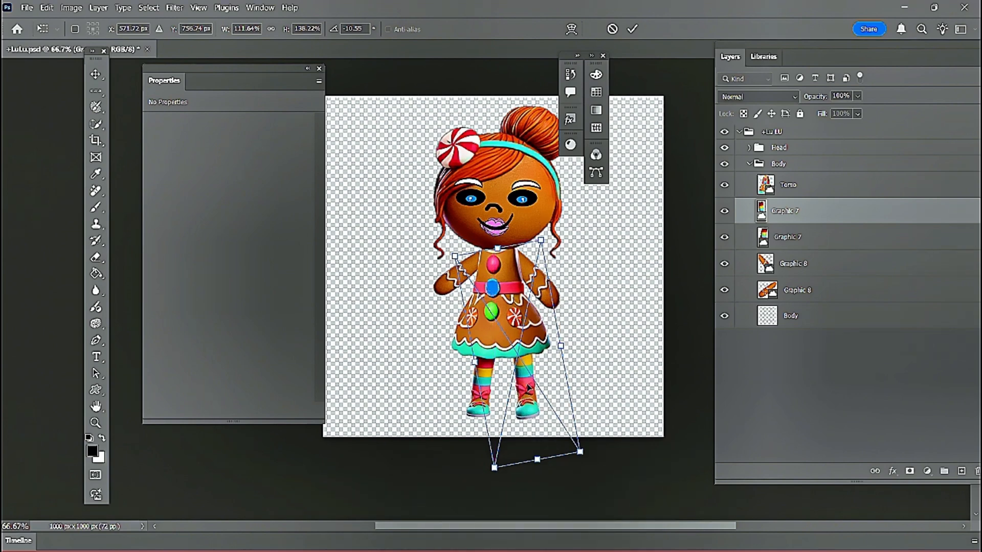
{"action": "left_click_drag", "start_coordinate": [529, 388], "coordinate": [526, 387]}
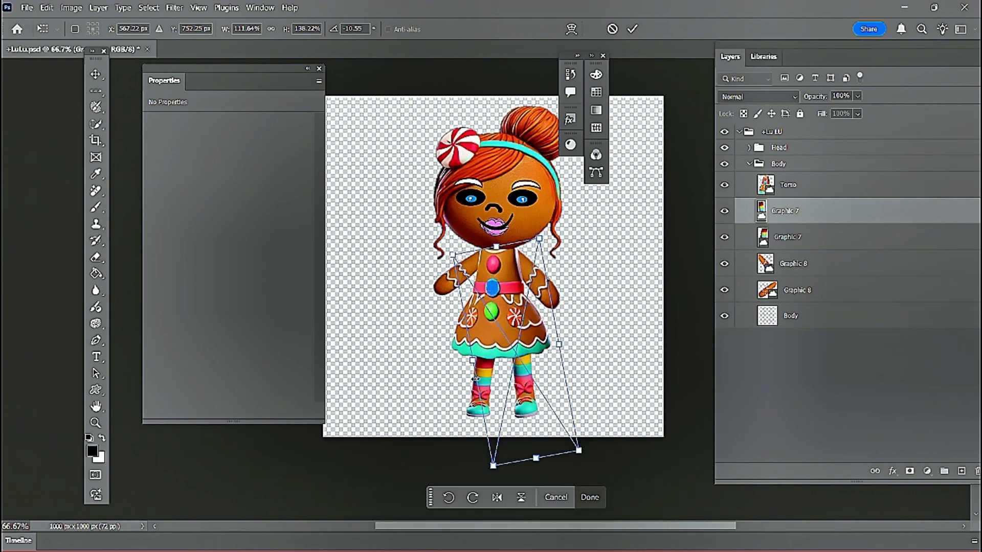
Step: Enlarge the left leg, Graphic 7, and position it under the dress with its foot level with the right one
{"action": "left_click", "coordinate": [764, 245]}
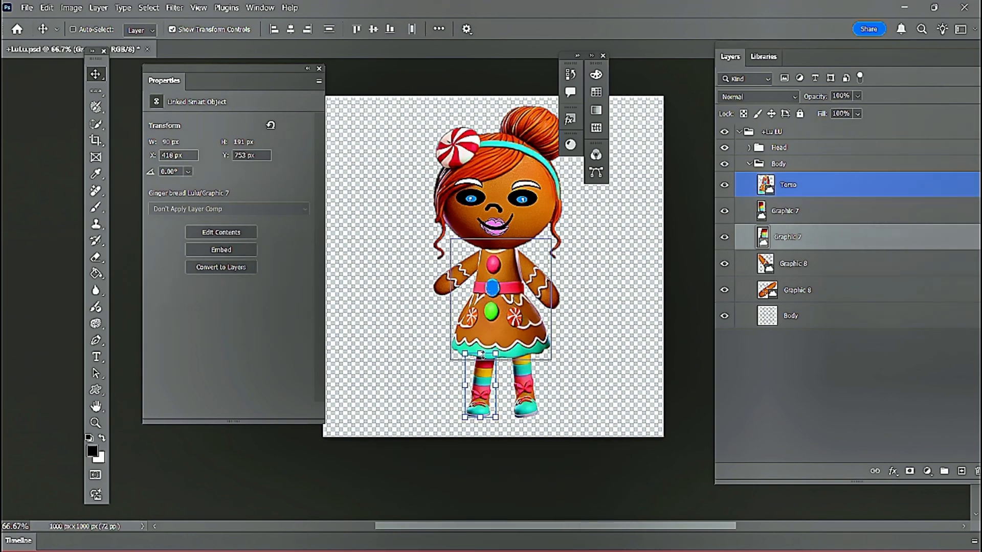
{"action": "left_click_drag", "start_coordinate": [484, 358], "coordinate": [489, 322]}
{"action": "left_click_drag", "start_coordinate": [473, 413], "coordinate": [473, 486]}
{"action": "left_click_drag", "start_coordinate": [440, 368], "coordinate": [419, 367]}
{"action": "mouse_move", "coordinate": [486, 378]}
{"action": "left_mouse_down"}
{"action": "mouse_move", "coordinate": [488, 354]}
{"action": "mouse_move", "coordinate": [490, 363]}
{"action": "mouse_move", "coordinate": [533, 347]}
{"action": "mouse_move", "coordinate": [494, 379]}
{"action": "left_mouse_up"}
Step: Widen the right leg to about 135%, rotate it to about -5.6° and align it beside the left leg
{"action": "left_click", "coordinate": [788, 218]}
{"action": "key", "text": "ctrl+t"}
{"action": "mouse_move", "coordinate": [545, 358]}
{"action": "left_mouse_down"}
{"action": "mouse_move", "coordinate": [584, 350]}
{"action": "mouse_move", "coordinate": [535, 357]}
{"action": "mouse_move", "coordinate": [548, 370]}
{"action": "left_mouse_up"}
{"action": "left_click_drag", "start_coordinate": [451, 363], "coordinate": [468, 364]}
{"action": "left_click_drag", "start_coordinate": [557, 360], "coordinate": [546, 361]}
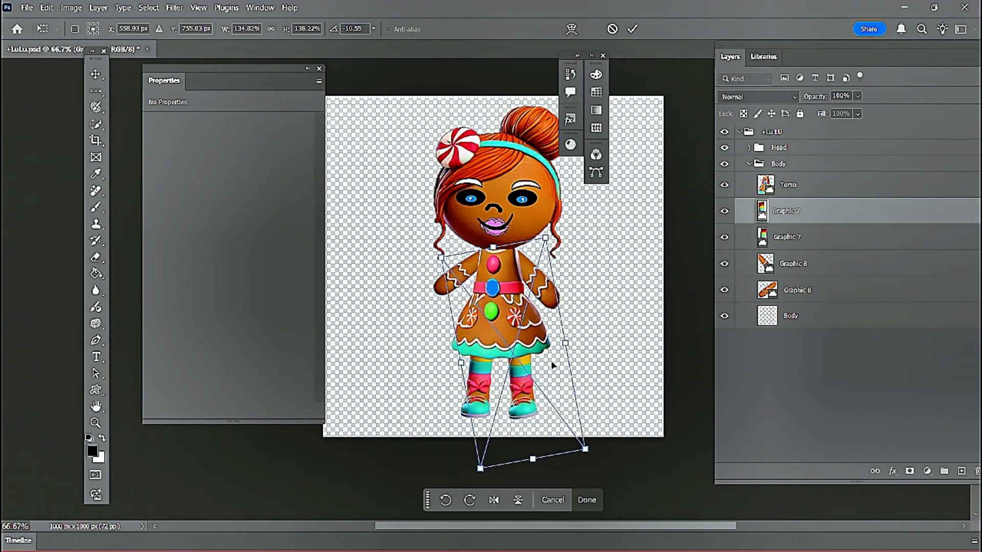
{"action": "mouse_move", "coordinate": [555, 238]}
{"action": "left_mouse_down"}
{"action": "mouse_move", "coordinate": [556, 228]}
{"action": "mouse_move", "coordinate": [569, 236]}
{"action": "left_mouse_up"}
{"action": "mouse_move", "coordinate": [545, 275]}
{"action": "left_mouse_down"}
{"action": "mouse_move", "coordinate": [550, 284]}
{"action": "mouse_move", "coordinate": [545, 274]}
{"action": "left_mouse_up"}
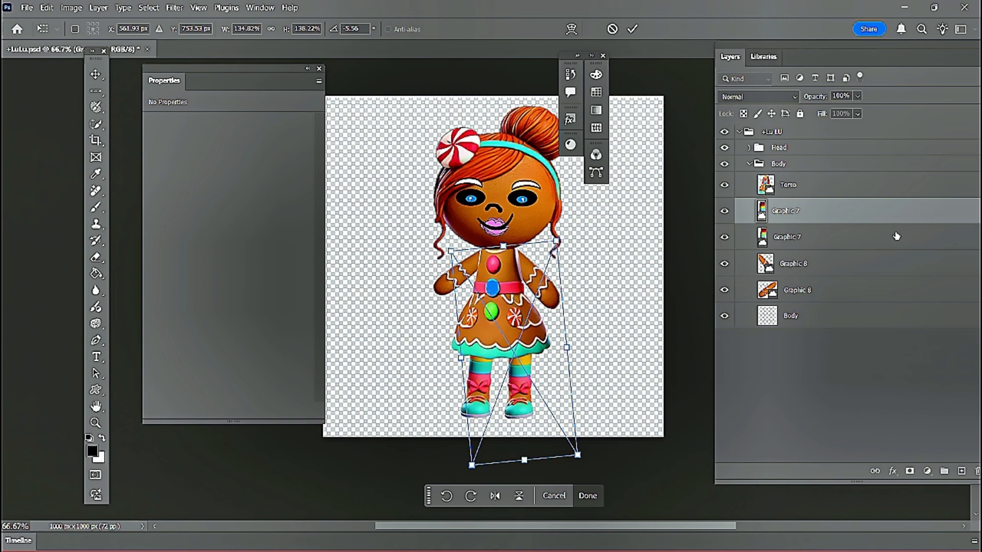
Step: Move the right Graphic 8 arm's layer above Torso and shift the arm clear of the dress, to about X 667, Y 421 px
{"action": "left_click", "coordinate": [793, 265]}
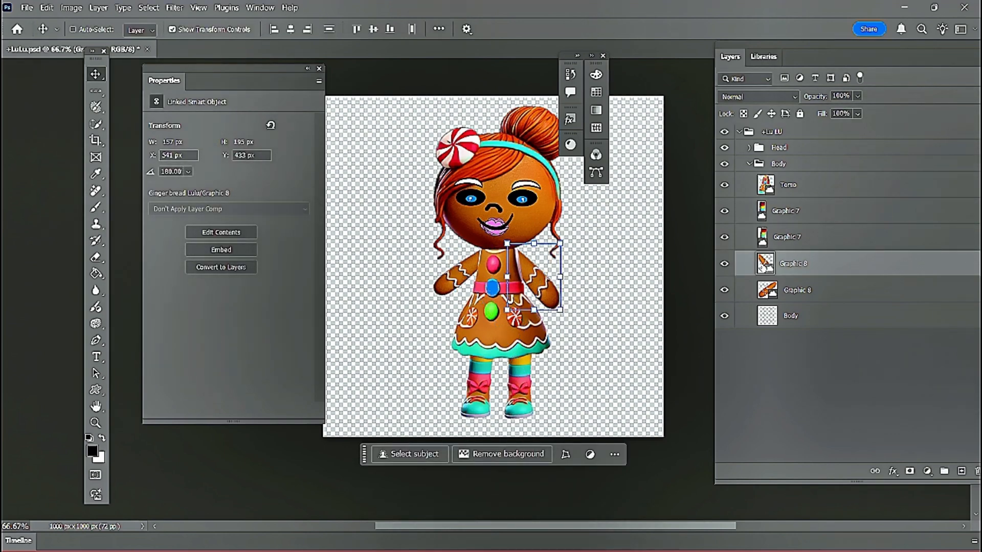
{"action": "left_click_drag", "start_coordinate": [794, 265], "coordinate": [812, 178]}
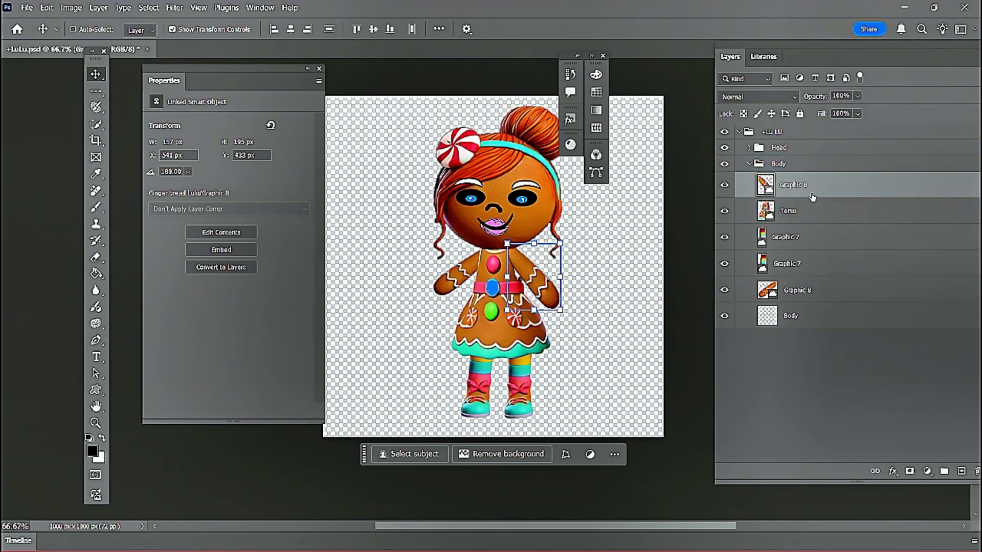
{"action": "left_click_drag", "start_coordinate": [538, 282], "coordinate": [573, 274]}
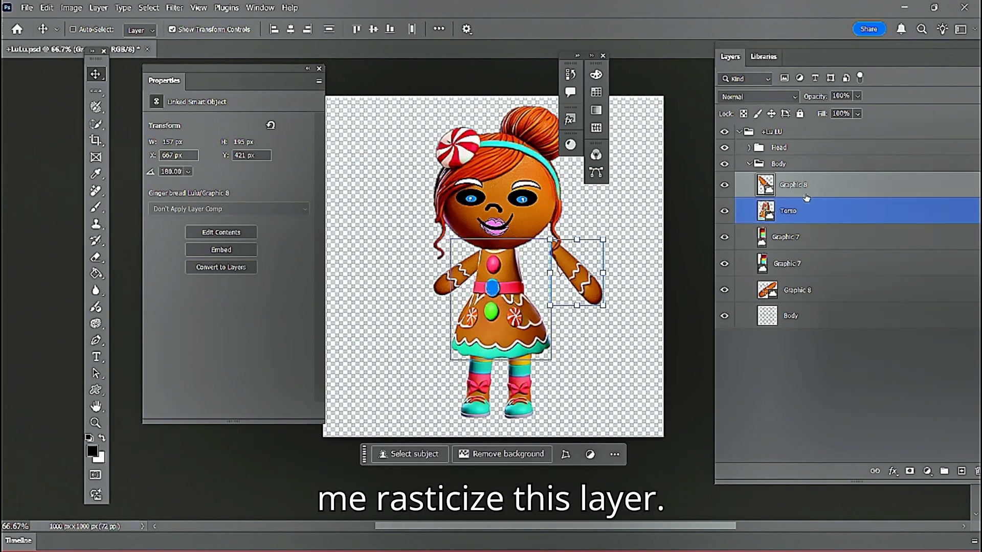
Step: Rasterize the top Graphic 8 arm layer and convert it back to a smart object
{"action": "right_click", "coordinate": [811, 189]}
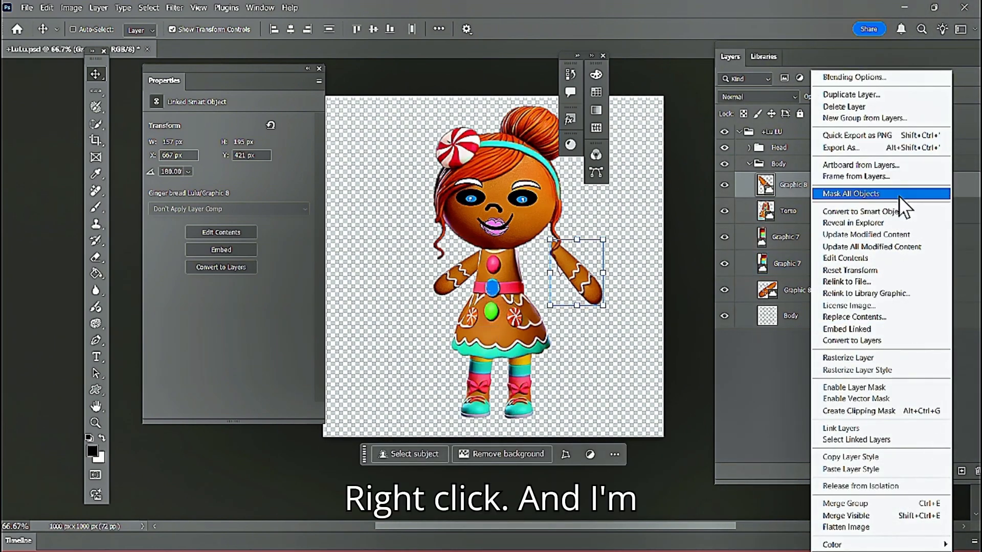
{"action": "left_click", "coordinate": [900, 358]}
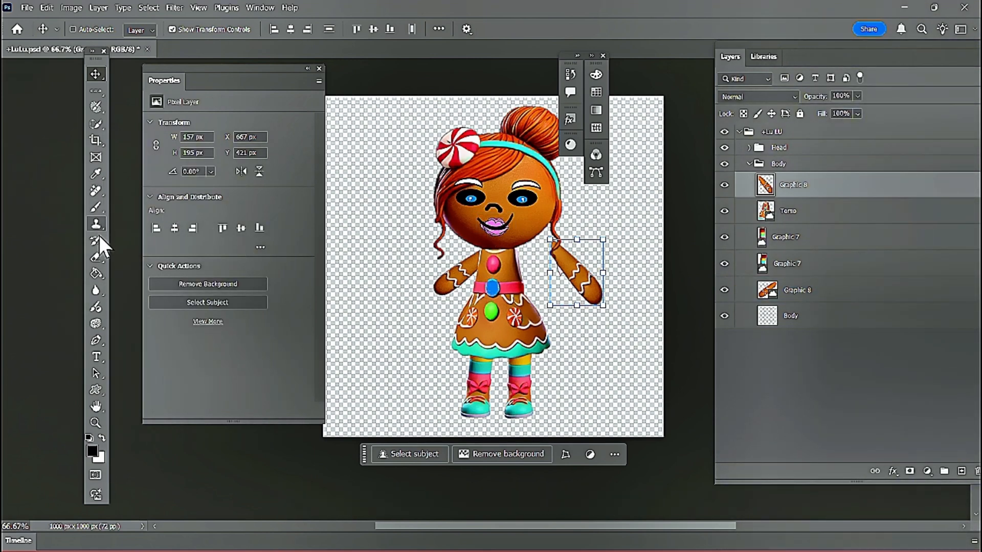
{"action": "left_click", "coordinate": [96, 257]}
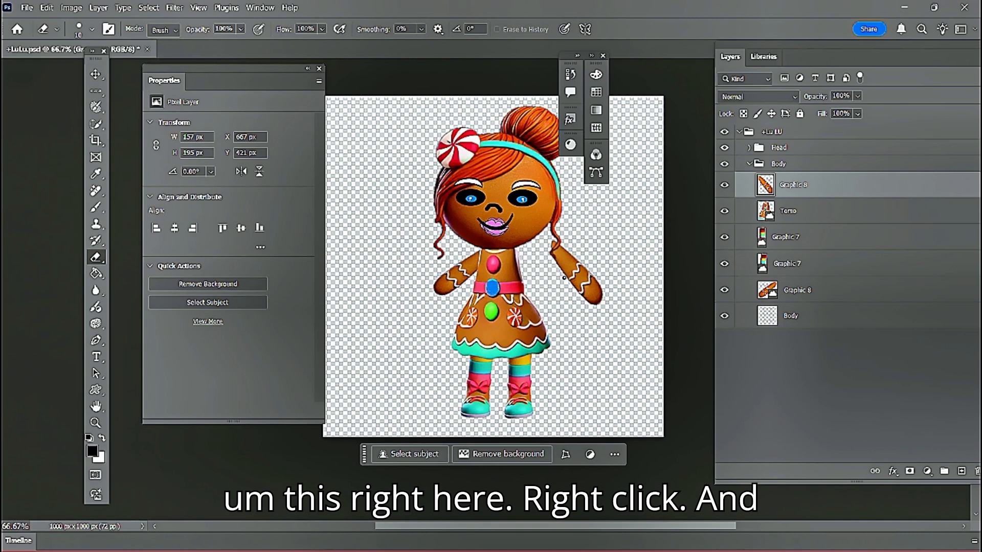
{"action": "right_click", "coordinate": [813, 189]}
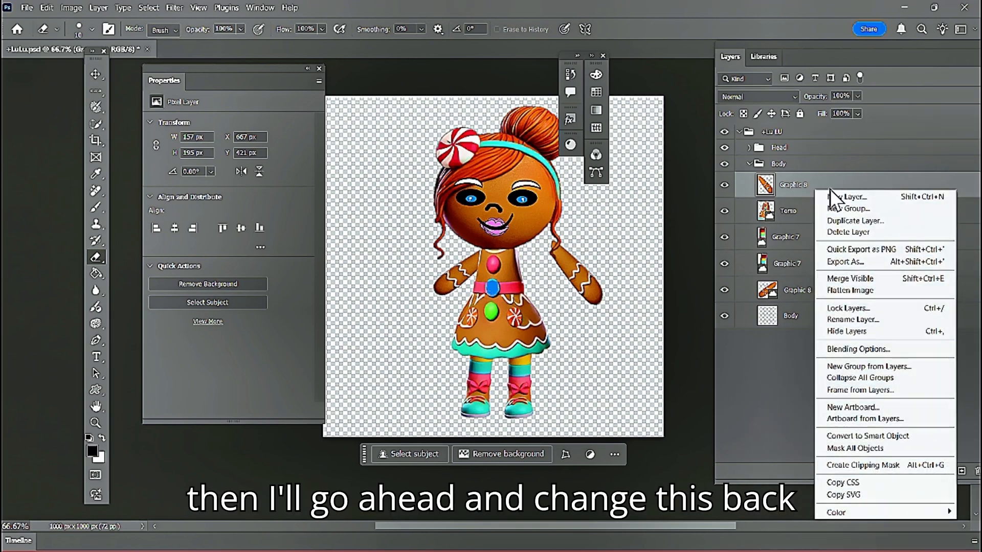
{"action": "left_click", "coordinate": [896, 439]}
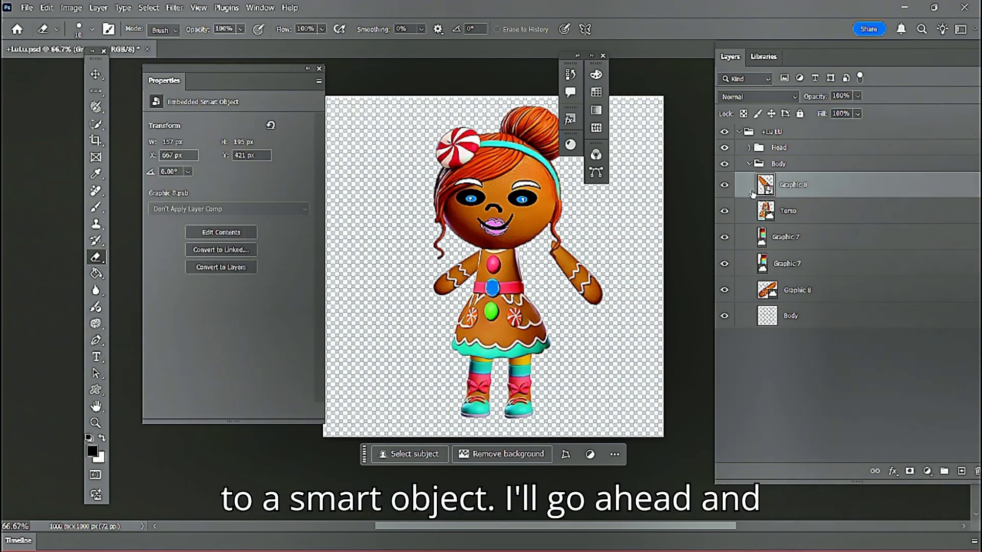
Step: Duplicate the top Graphic 8 arm layer as "+right Arm" and place the copy directly below Torso
{"action": "right_click", "coordinate": [832, 197]}
{"action": "left_click", "coordinate": [807, 158]}
{"action": "left_click", "coordinate": [468, 164]}
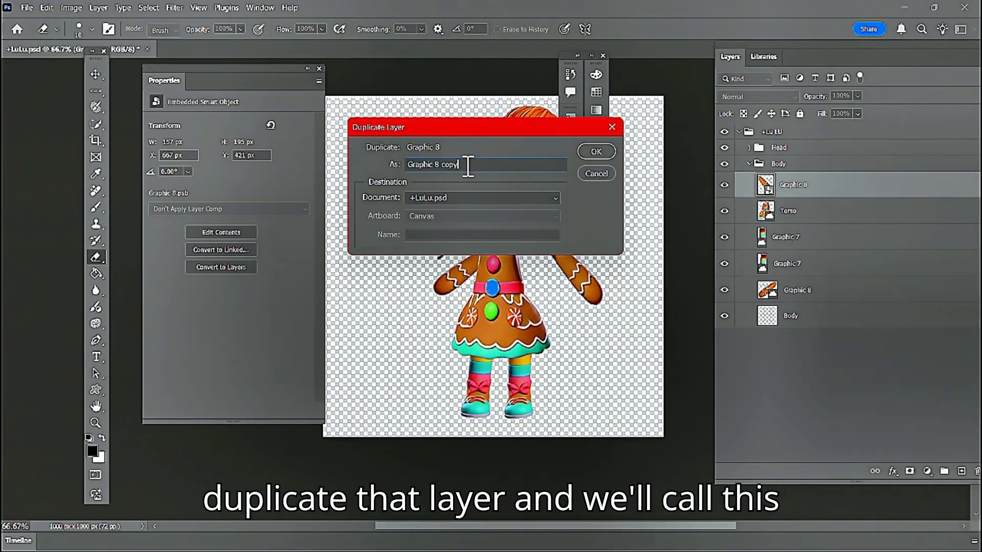
{"action": "left_click_drag", "start_coordinate": [468, 165], "coordinate": [331, 148]}
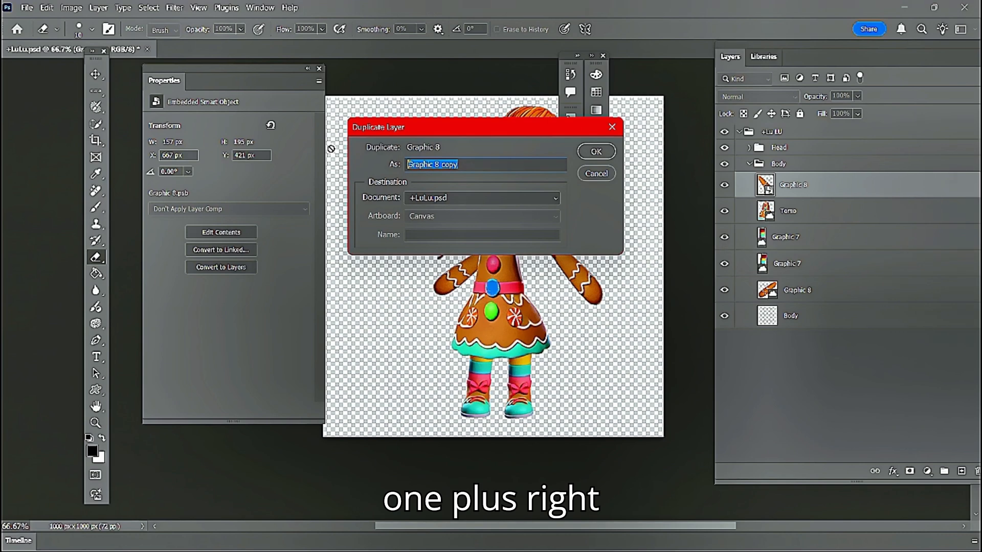
{"action": "type", "text": "+r"}
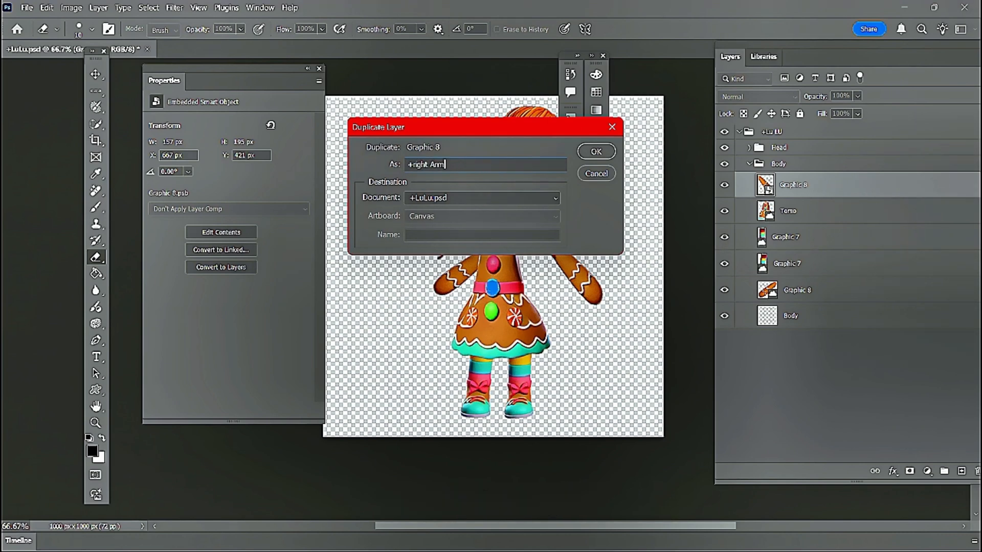
{"action": "type", "text": "ight Arm"}
{"action": "key", "text": "Return"}
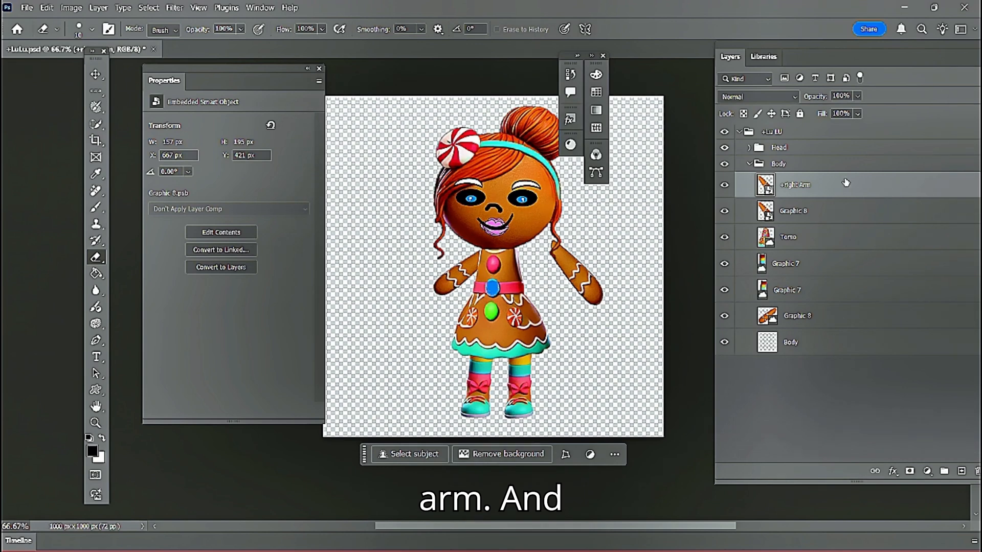
{"action": "left_click_drag", "start_coordinate": [844, 194], "coordinate": [850, 241]}
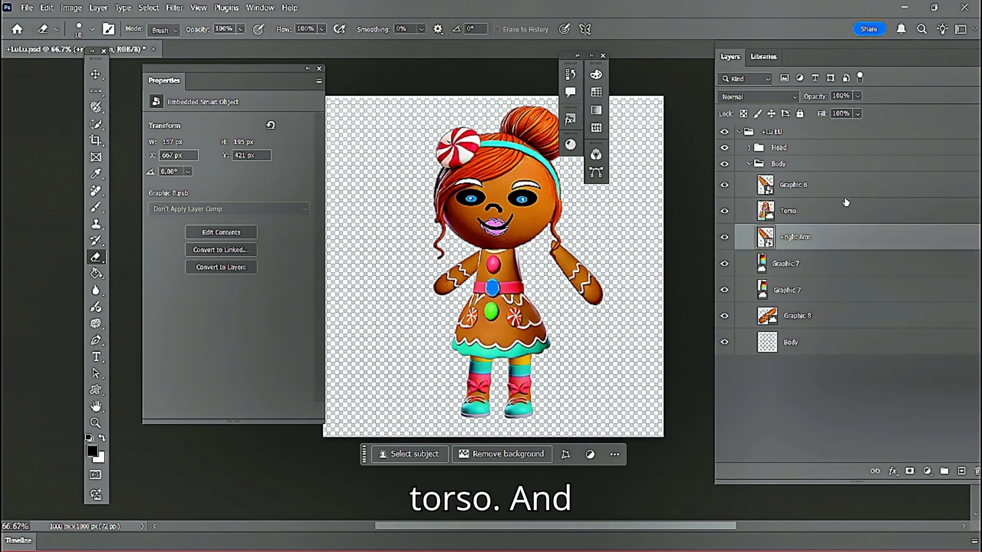
Step: Rename the Graphic 8 layer above Torso to "+left Arm"
{"action": "left_click", "coordinate": [788, 192]}
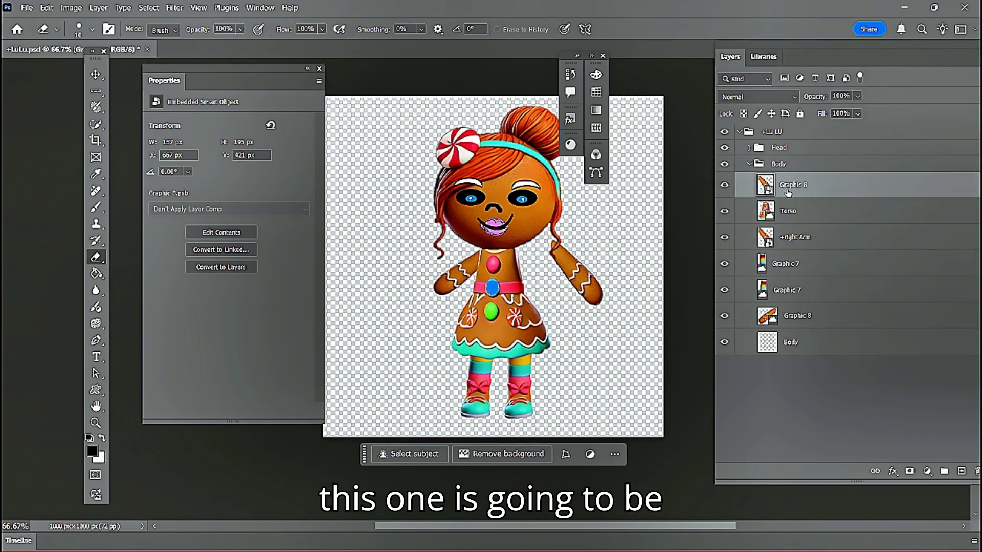
{"action": "double_click", "coordinate": [796, 186]}
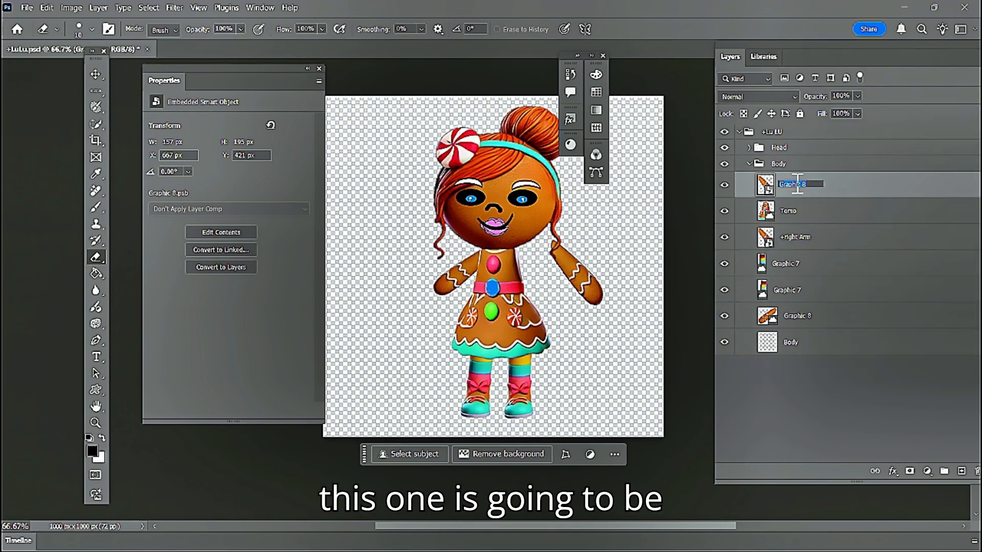
{"action": "type", "text": "+le"}
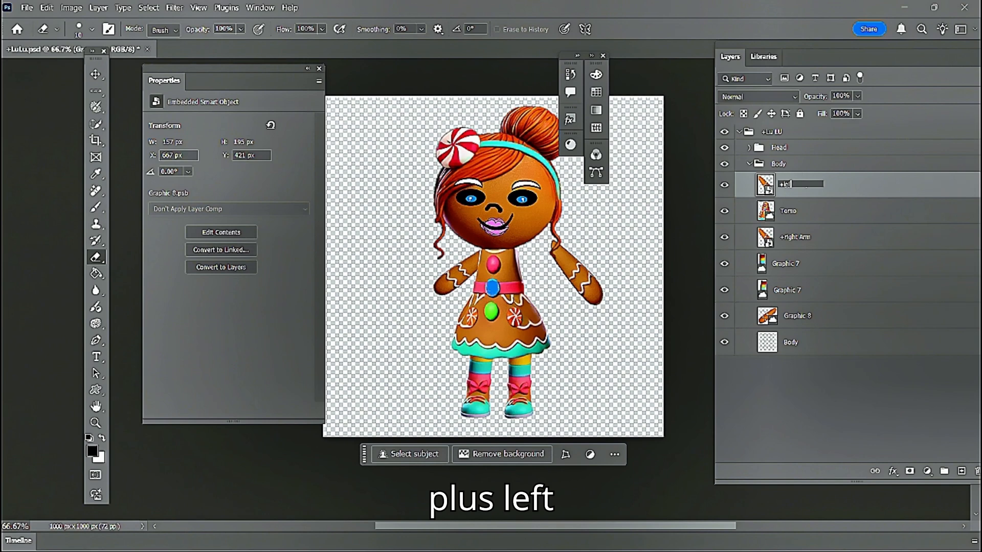
{"action": "type", "text": "ft Arm"}
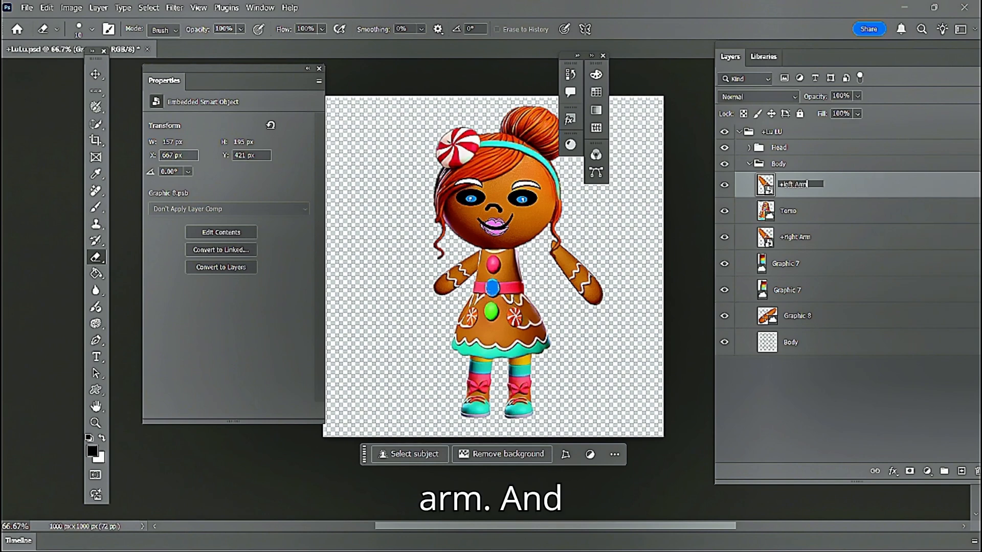
{"action": "key", "text": "Return"}
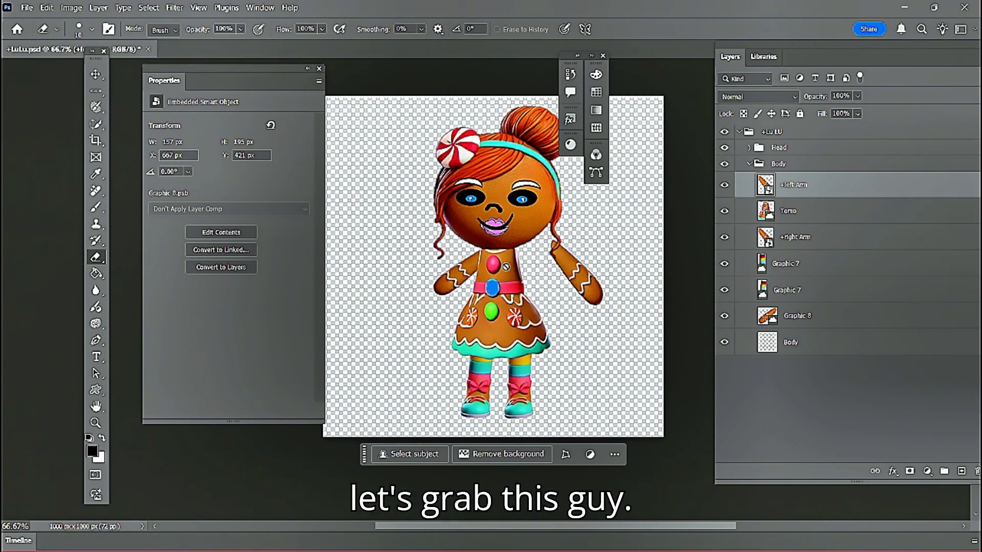
Step: Transform the +left Arm layer so it attaches to the torso's shoulder, scaled to about 106% wide and 108% high
{"action": "left_click", "coordinate": [566, 455]}
{"action": "left_click_drag", "start_coordinate": [585, 281], "coordinate": [557, 287]}
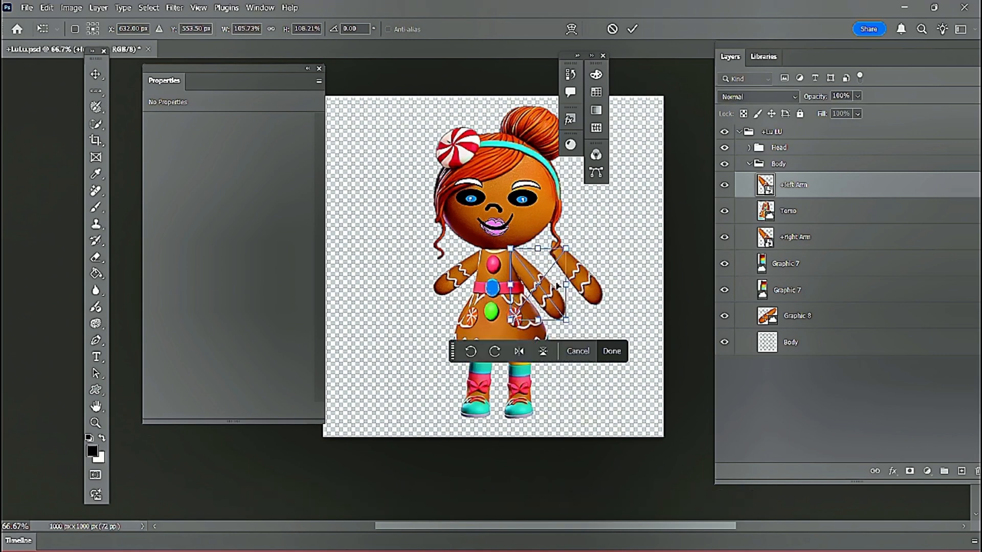
Step: Flip the +right Arm layer horizontally and move it to the opposite shoulder, tucked behind the torso
{"action": "left_click", "coordinate": [813, 239]}
{"action": "key", "text": "e"}
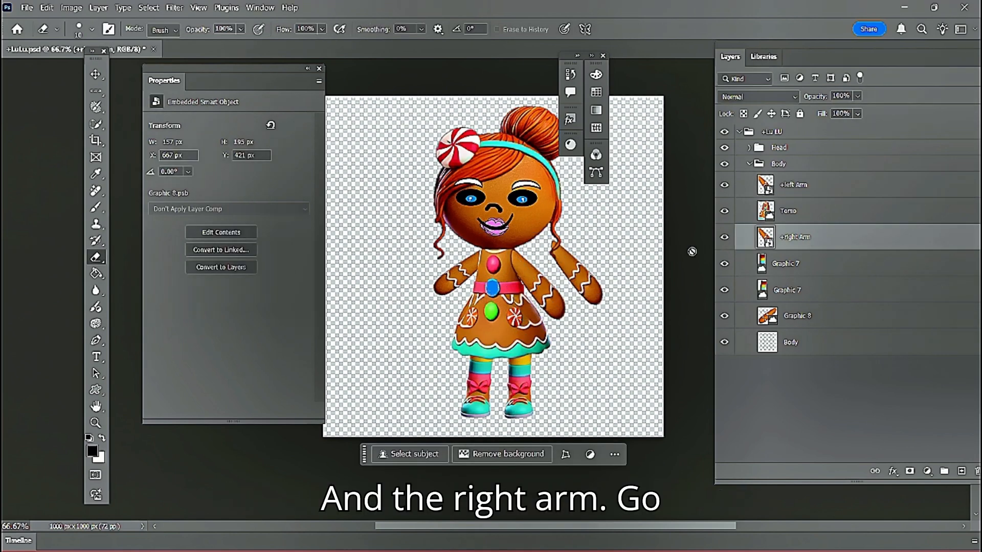
{"action": "left_click", "coordinate": [566, 454]}
{"action": "left_click_drag", "start_coordinate": [576, 271], "coordinate": [447, 268]}
{"action": "left_click", "coordinate": [463, 353]}
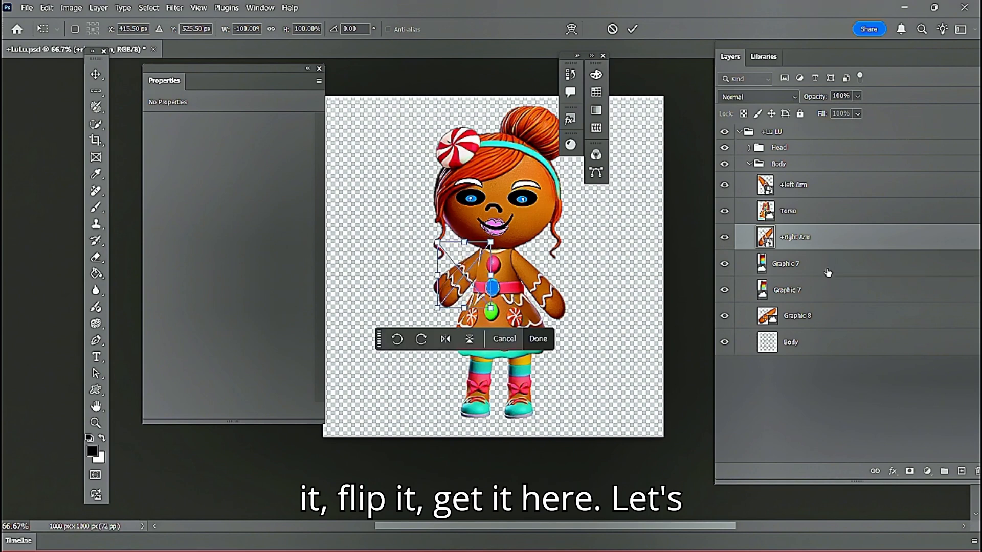
Step: Delete the leftover linked Graphic 8 arm layer from the Body group
{"action": "right_click", "coordinate": [806, 313]}
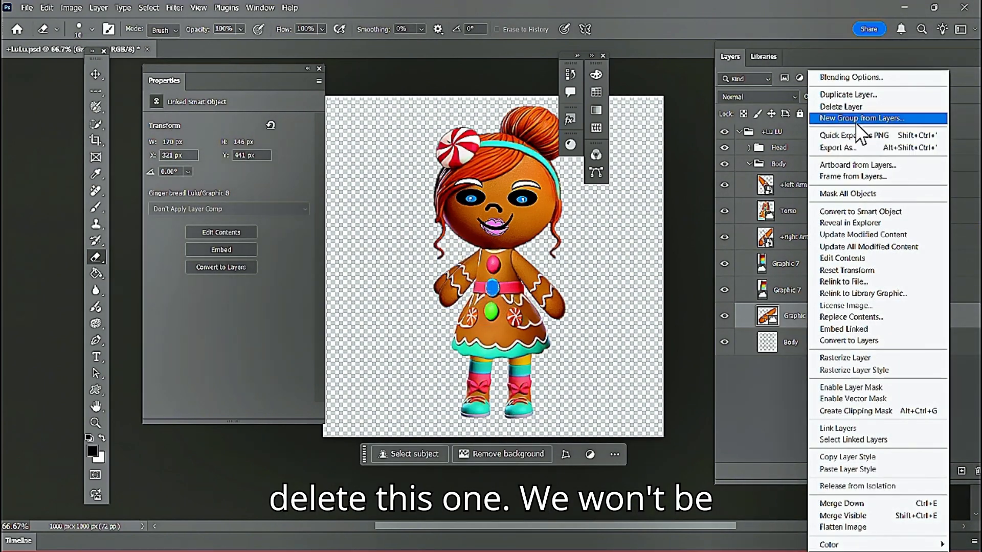
{"action": "left_click", "coordinate": [849, 107]}
{"action": "left_click", "coordinate": [453, 217]}
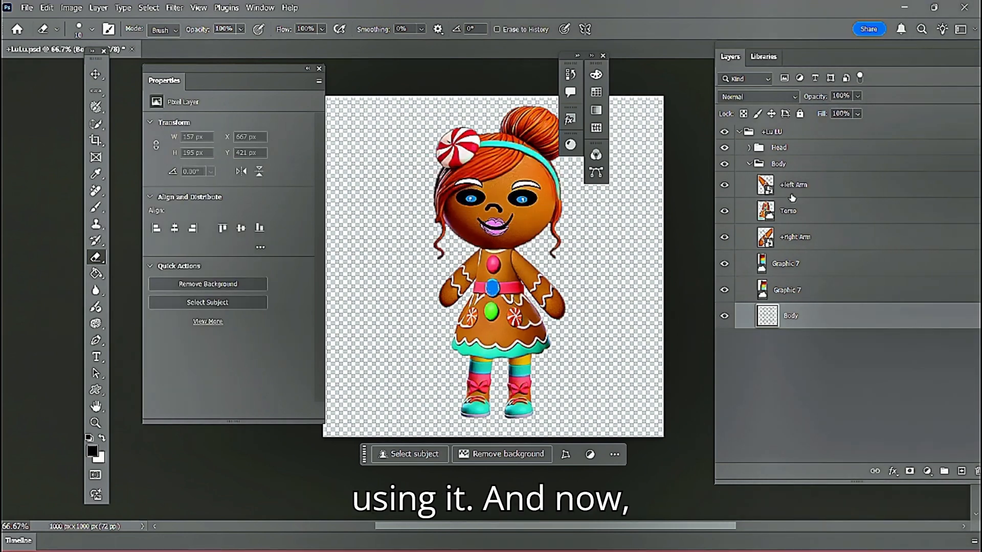
Step: Toggle the upper Graphic 7 layer's visibility to identify which leg it is, and rename it "+left Leg"
{"action": "left_click", "coordinate": [800, 273]}
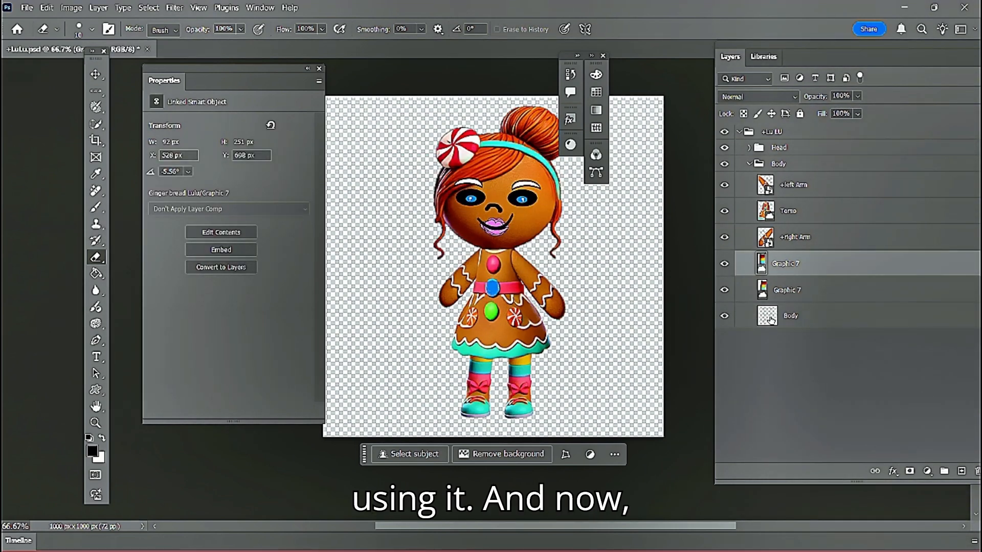
{"action": "left_click", "coordinate": [724, 264]}
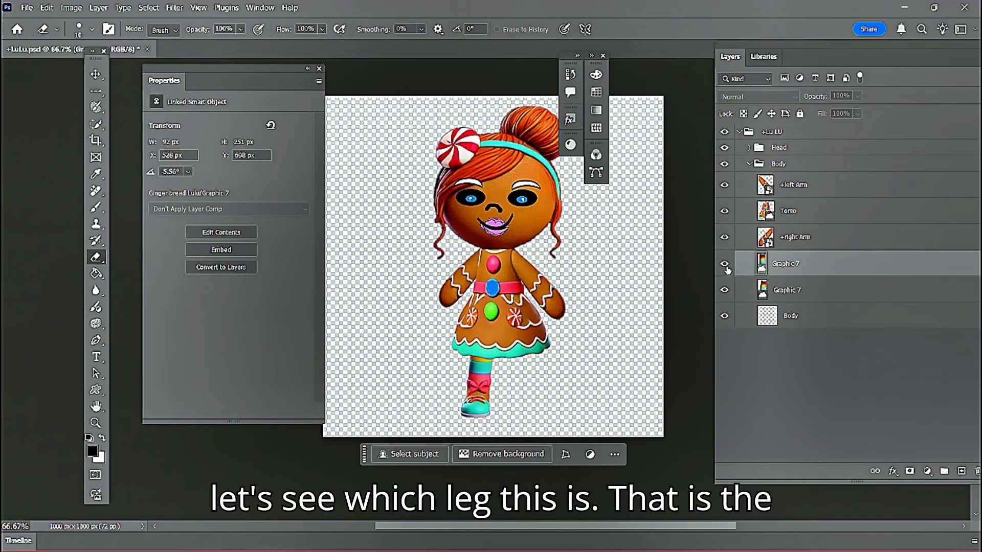
{"action": "left_click", "coordinate": [724, 264]}
{"action": "double_click", "coordinate": [795, 265]}
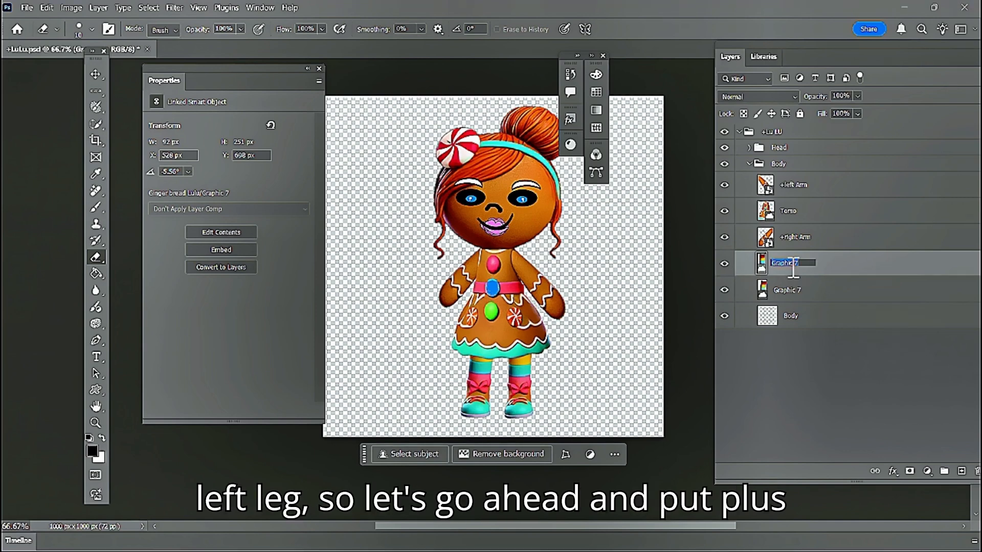
{"action": "type", "text": "+left"}
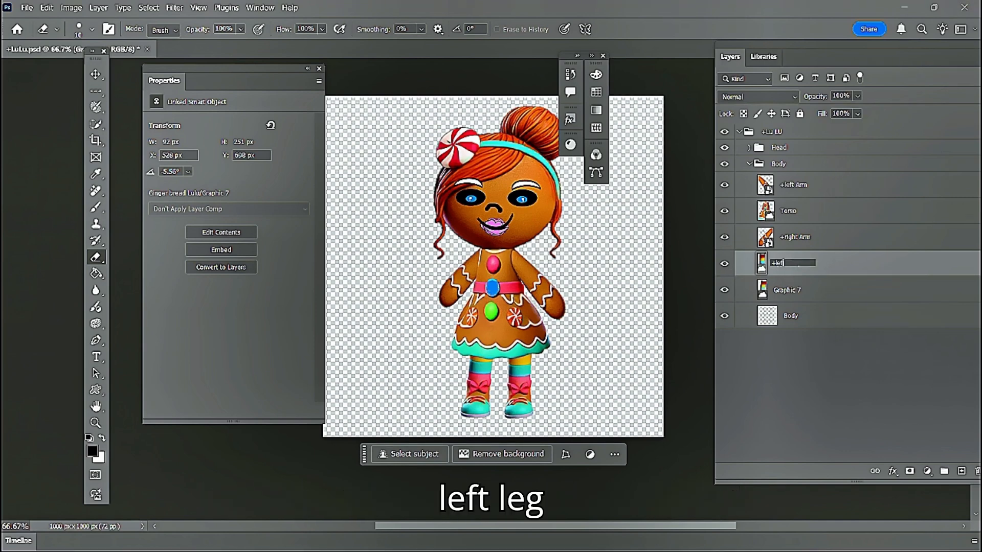
{"action": "type", "text": " Leg"}
{"action": "key", "text": "Return"}
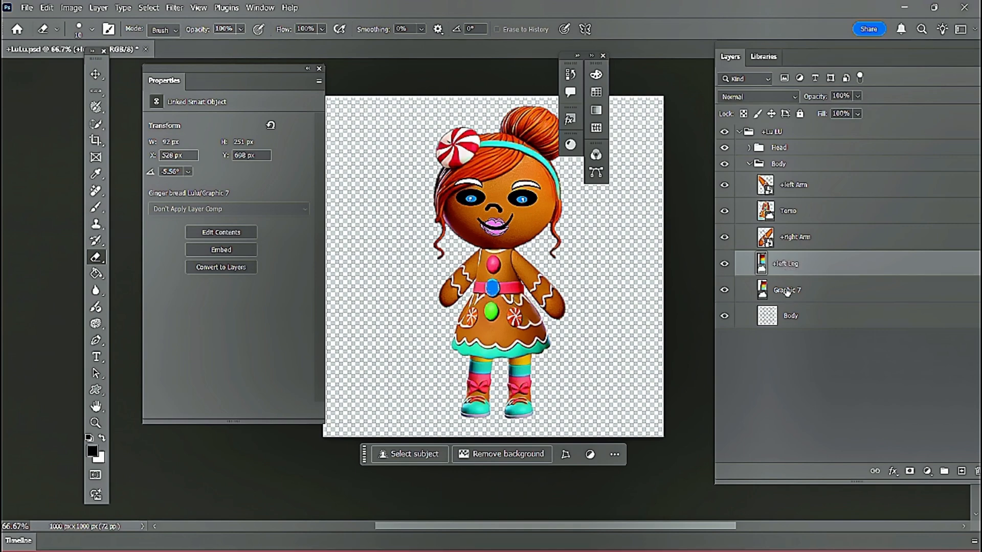
Step: Rename the remaining Graphic 7 layer to "+right Leg"
{"action": "double_click", "coordinate": [787, 291]}
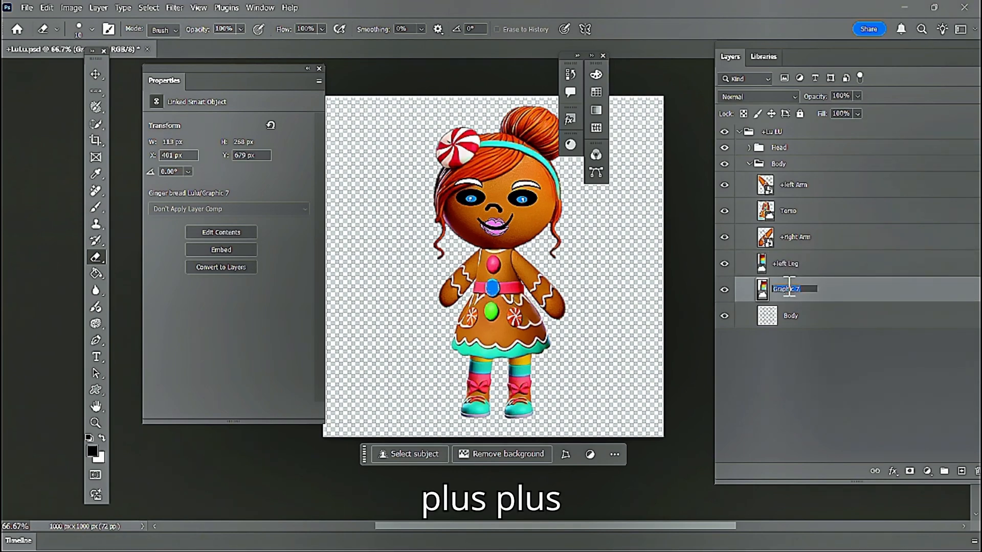
{"action": "type", "text": "+right "}
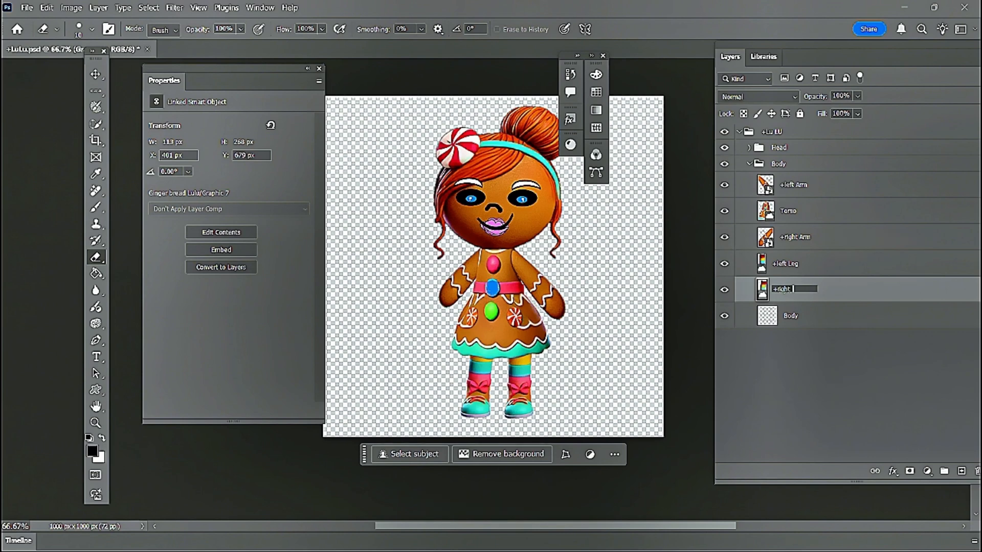
{"action": "type", "text": "Leg"}
{"action": "key", "text": "Return"}
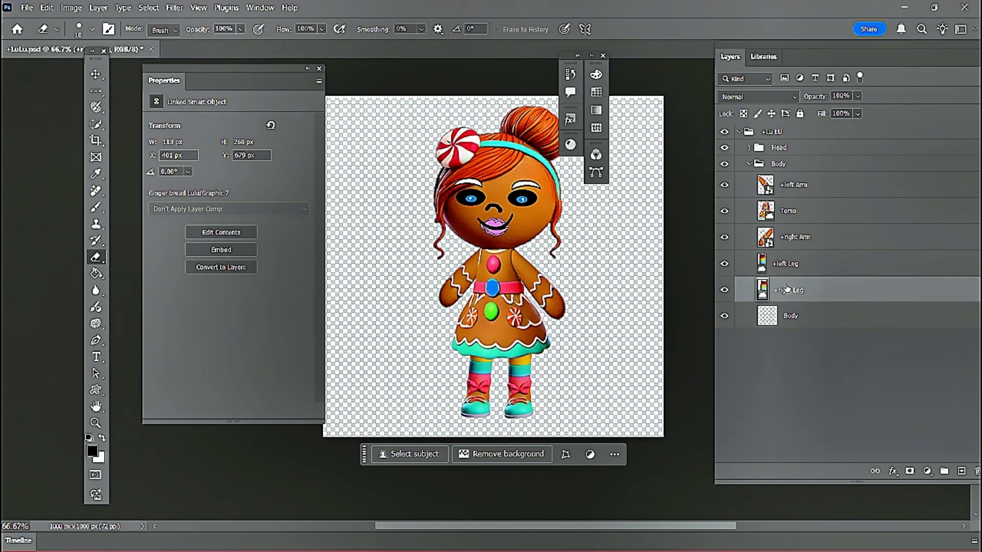
Step: Delete the empty Body pixel layer beneath the leg layers
{"action": "left_click", "coordinate": [790, 315]}
{"action": "right_click", "coordinate": [808, 316]}
{"action": "left_click", "coordinate": [864, 281]}
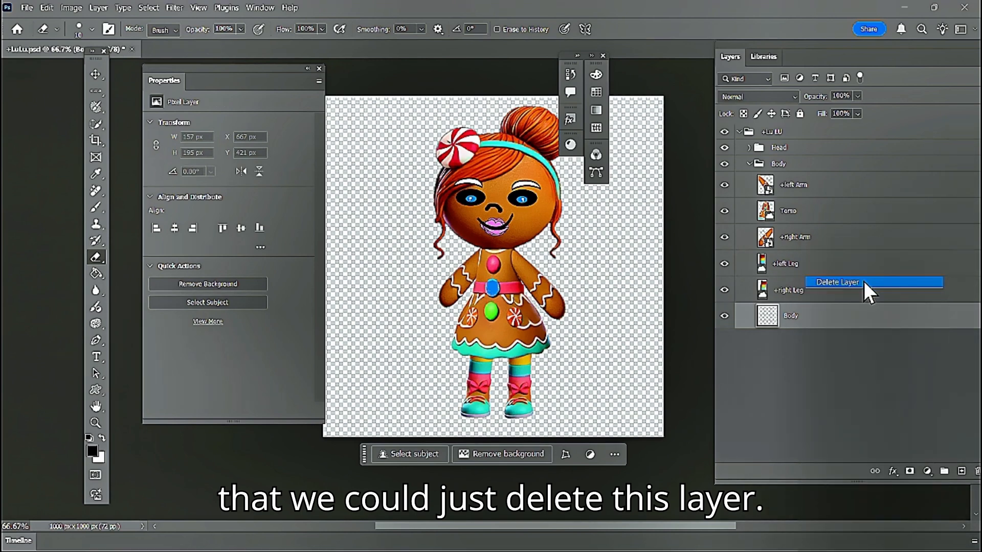
{"action": "left_click", "coordinate": [455, 220]}
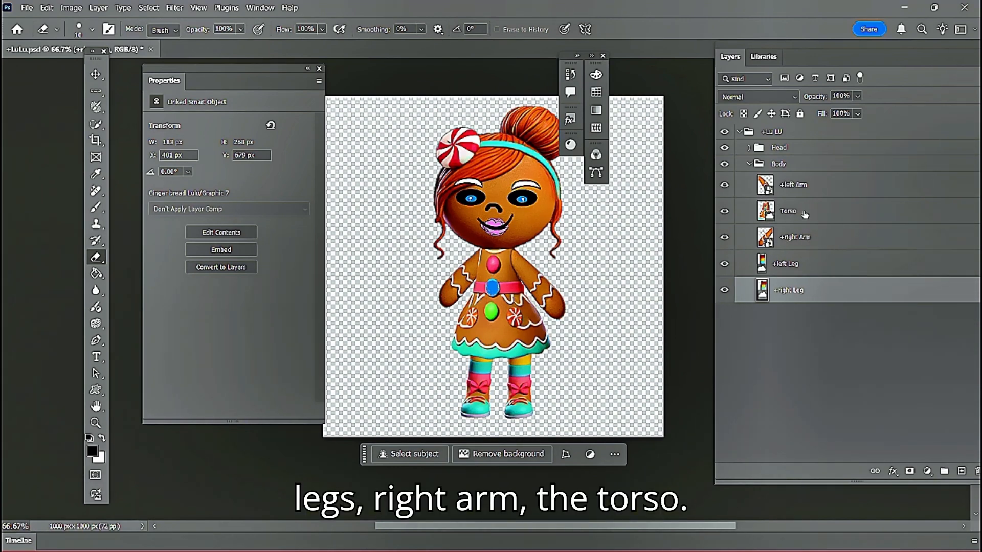
Step: Save the puppet document and switch to Character Animator to check the updated LuLu puppet in the Record workspace
{"action": "left_click", "coordinate": [27, 7]}
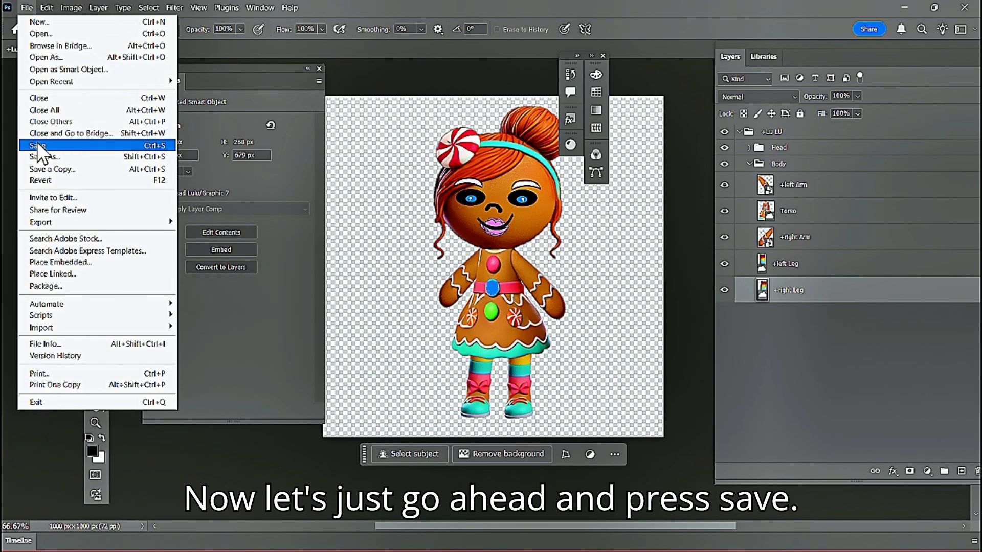
{"action": "left_click", "coordinate": [37, 145]}
{"action": "left_click", "coordinate": [905, 7]}
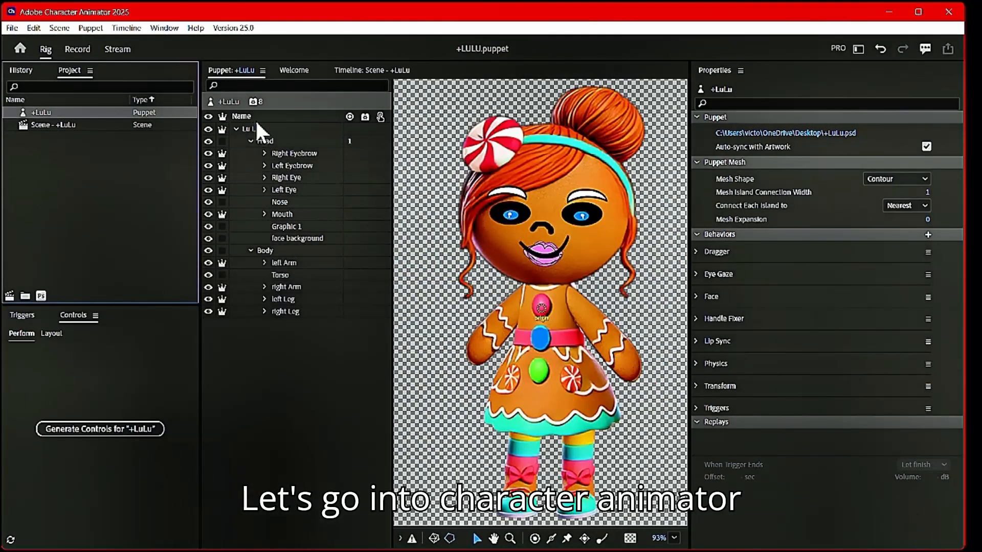
{"action": "left_click", "coordinate": [77, 49]}
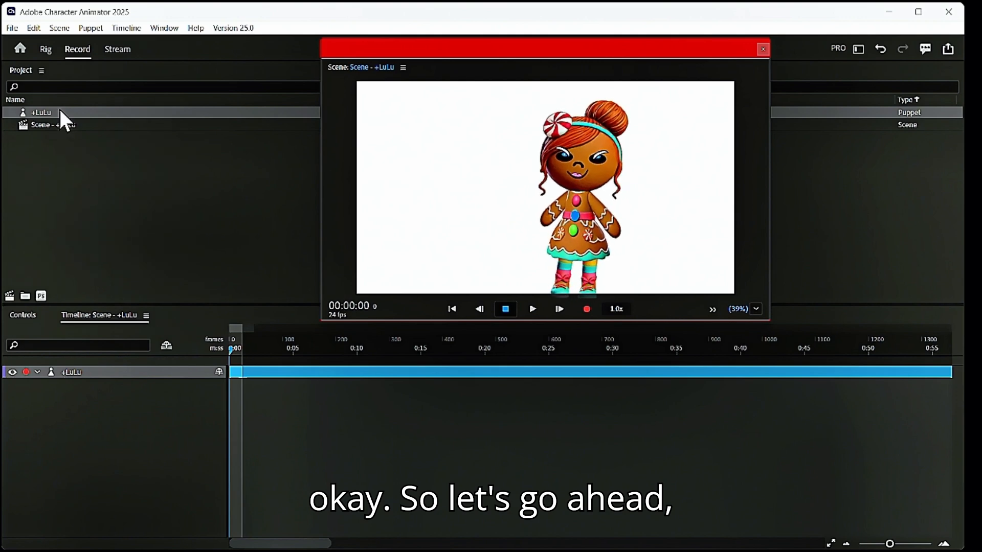
Step: In the Rig workspace, move the Head group's origin handle down from the forehead to the neck joint
{"action": "left_click", "coordinate": [45, 53]}
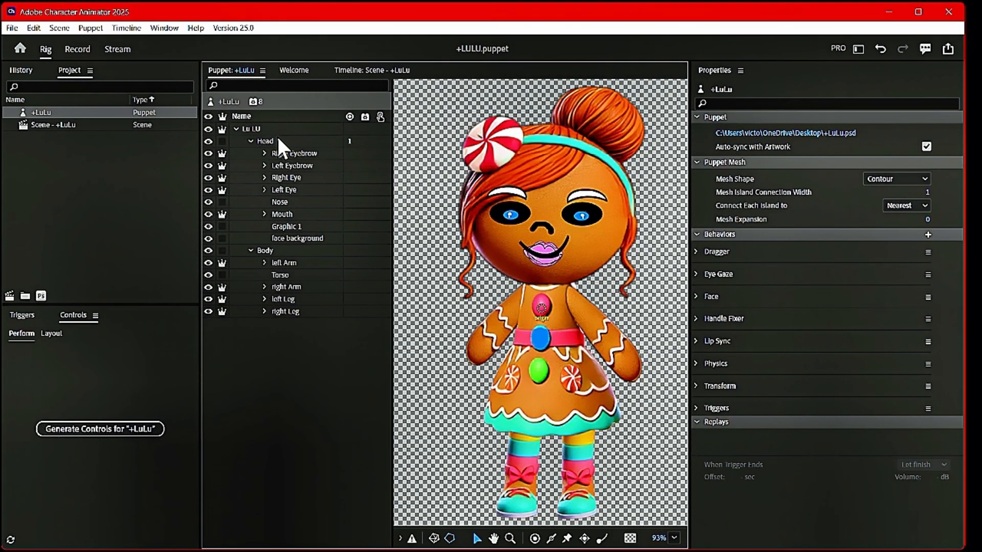
{"action": "left_click", "coordinate": [274, 140]}
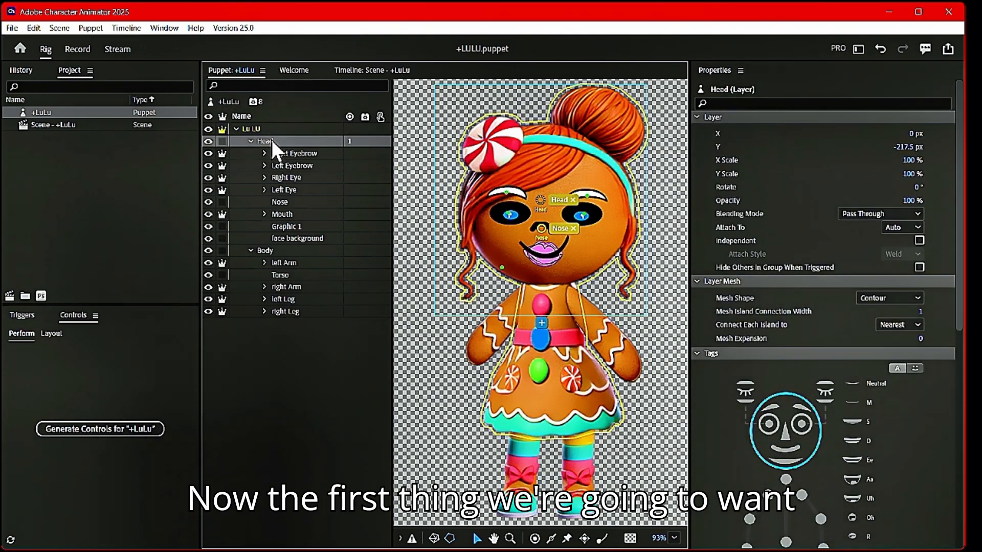
{"action": "left_click_drag", "start_coordinate": [542, 199], "coordinate": [547, 279]}
{"action": "left_click", "coordinate": [545, 281]}
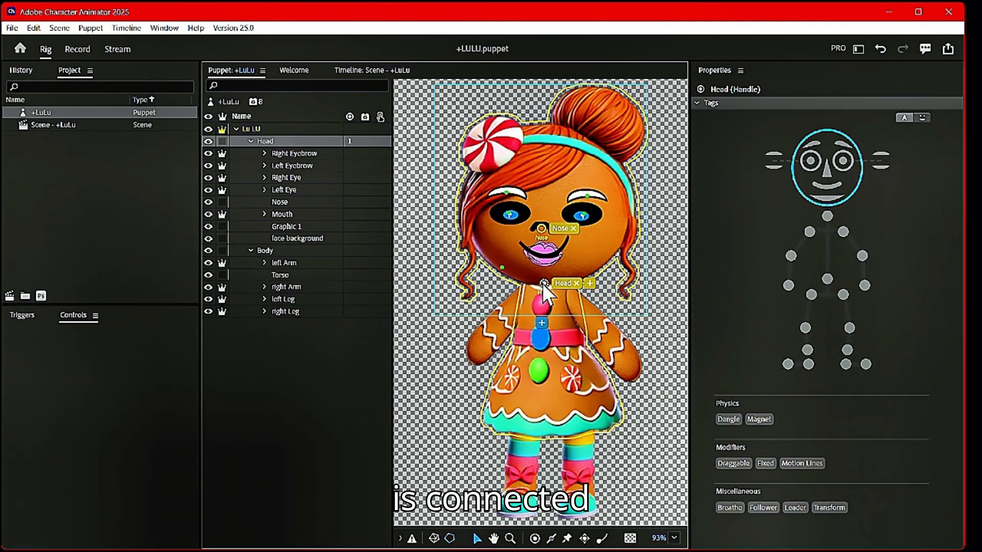
Step: Move the Mouth group's origin handle onto the centre of the lips
{"action": "left_click", "coordinate": [297, 154]}
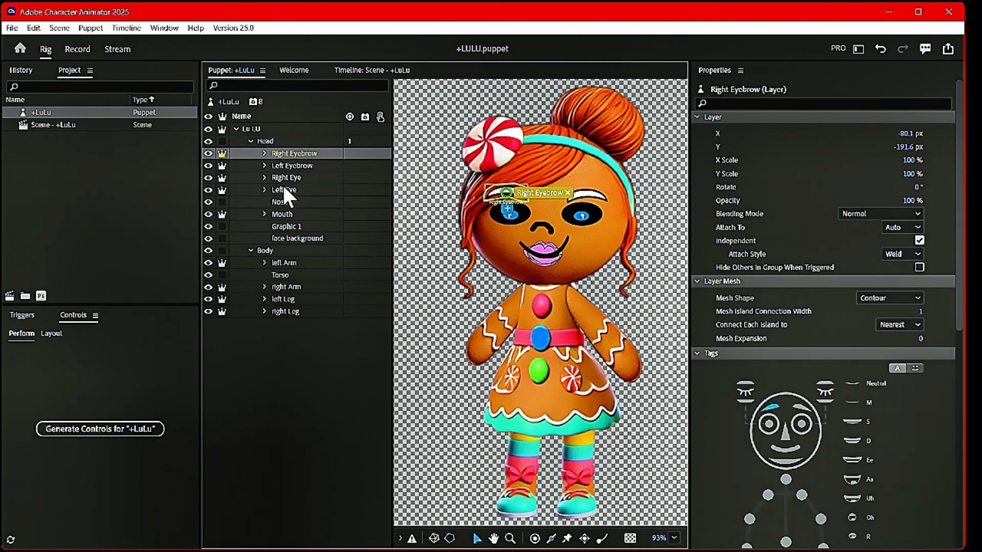
{"action": "left_click", "coordinate": [290, 214]}
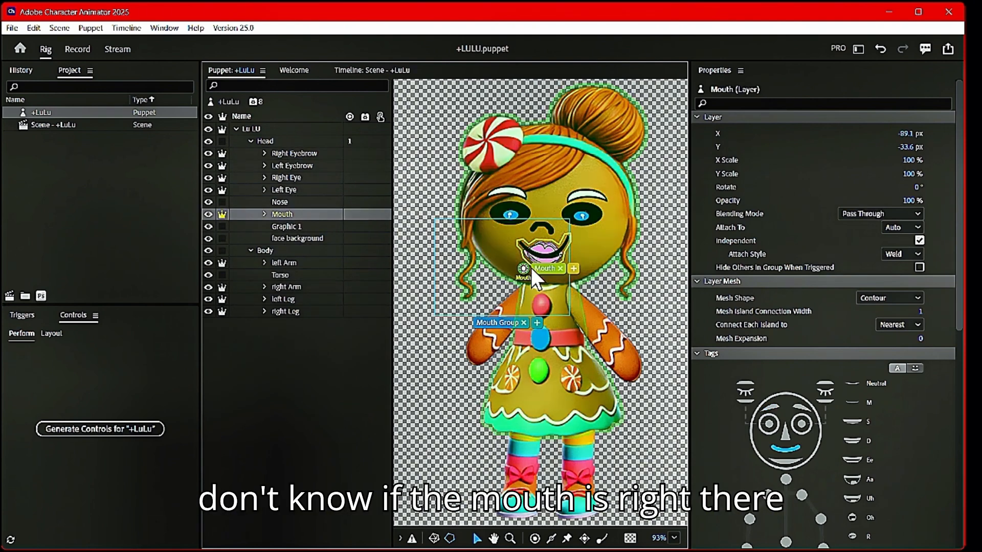
{"action": "left_click_drag", "start_coordinate": [531, 268], "coordinate": [544, 255]}
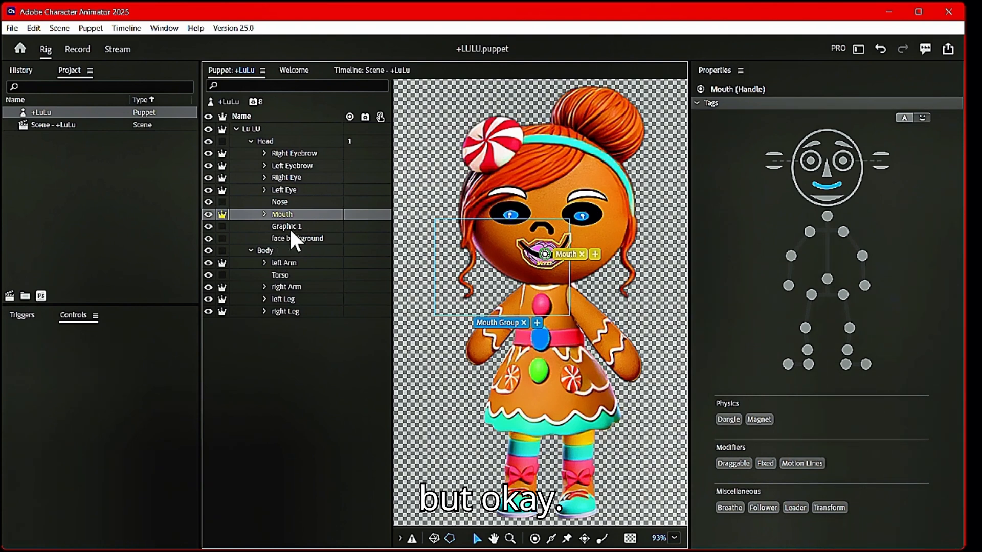
Step: Adjust the left Arm's origin handle so it sits at the shoulder joint
{"action": "left_click", "coordinate": [282, 227]}
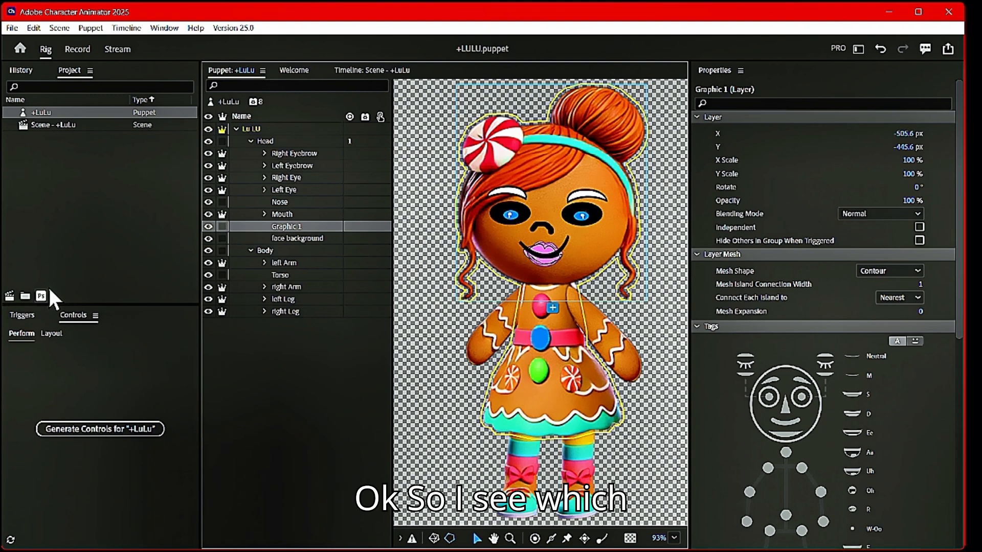
{"action": "left_click", "coordinate": [293, 263]}
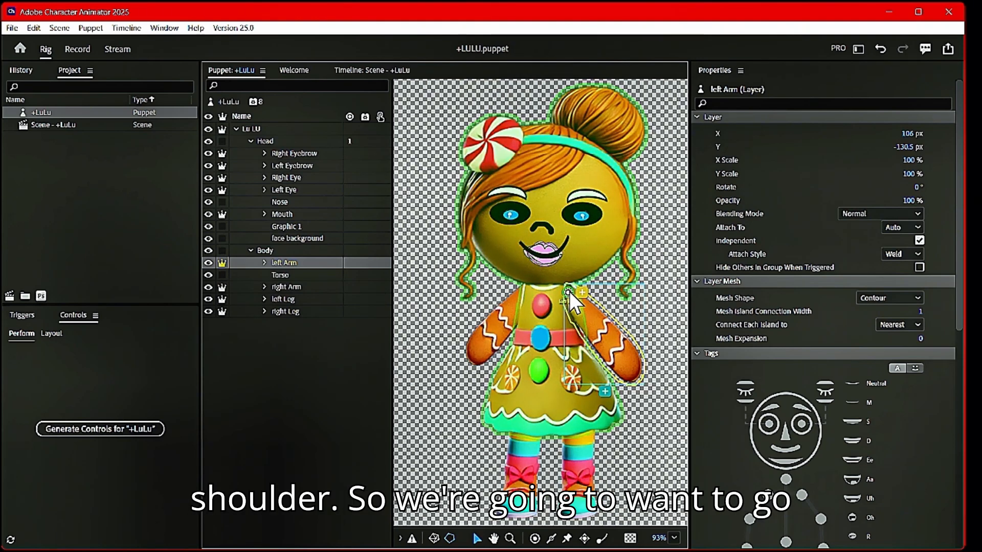
{"action": "left_click", "coordinate": [568, 292]}
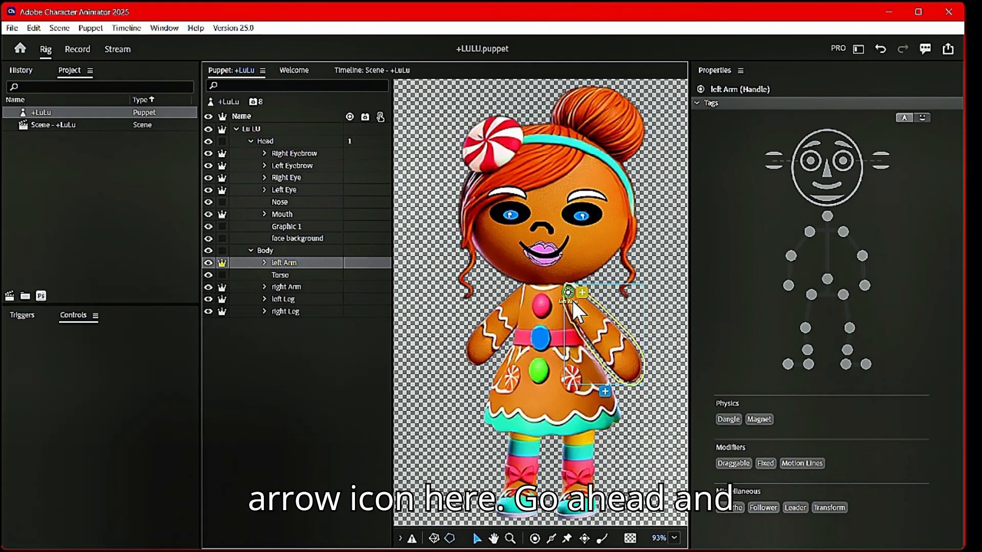
{"action": "mouse_move", "coordinate": [571, 294]}
{"action": "left_mouse_down"}
{"action": "mouse_move", "coordinate": [581, 302]}
{"action": "mouse_move", "coordinate": [574, 290]}
{"action": "left_mouse_up"}
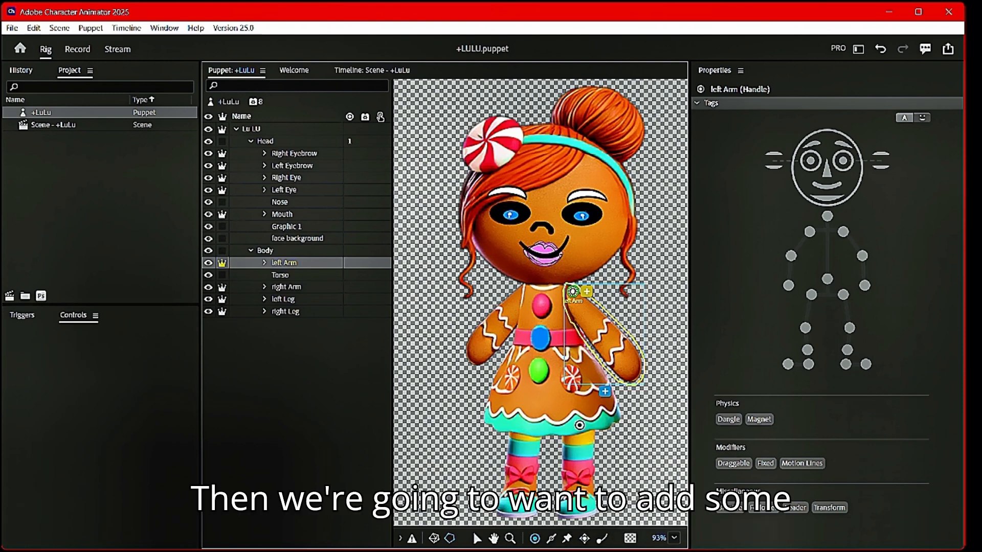
Step: Add two handles along the left Arm, tagging the middle one Left Elbow and the lower one Left Wrist
{"action": "left_click", "coordinate": [599, 333]}
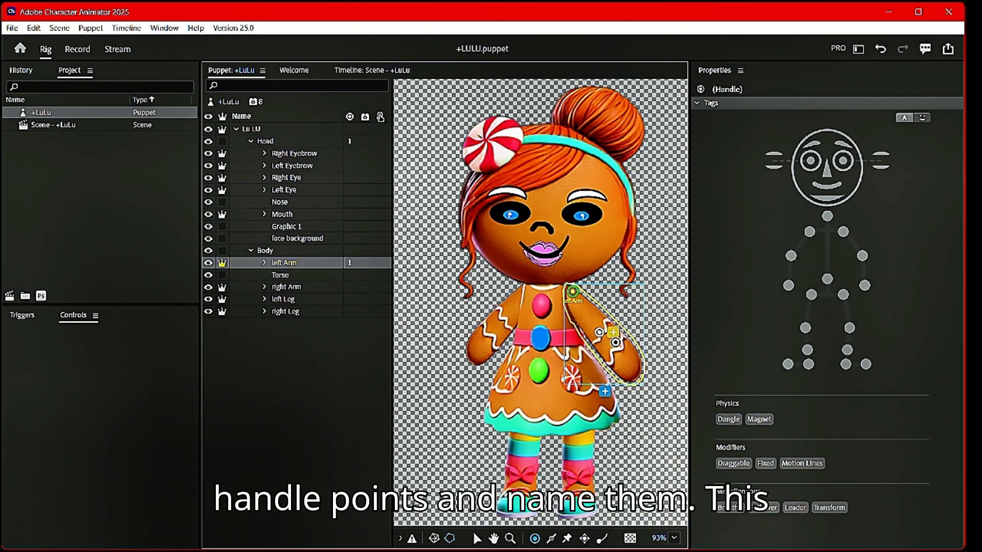
{"action": "right_click", "coordinate": [615, 334]}
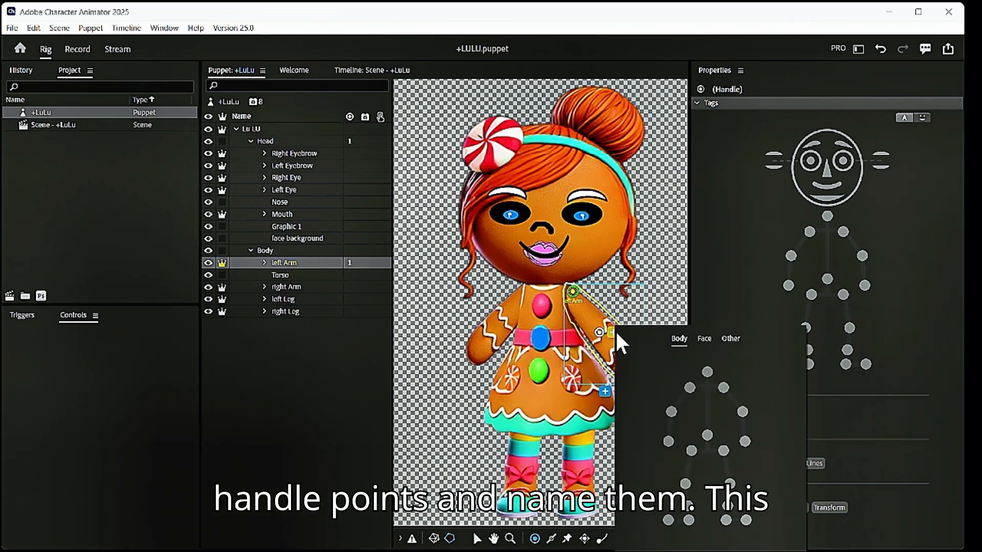
{"action": "left_click", "coordinate": [742, 412]}
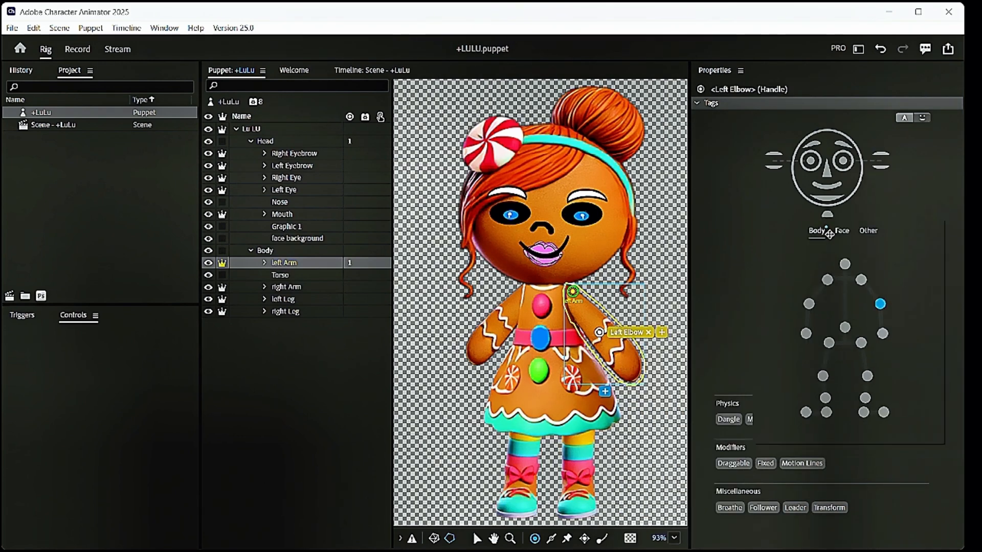
{"action": "left_click", "coordinate": [636, 358]}
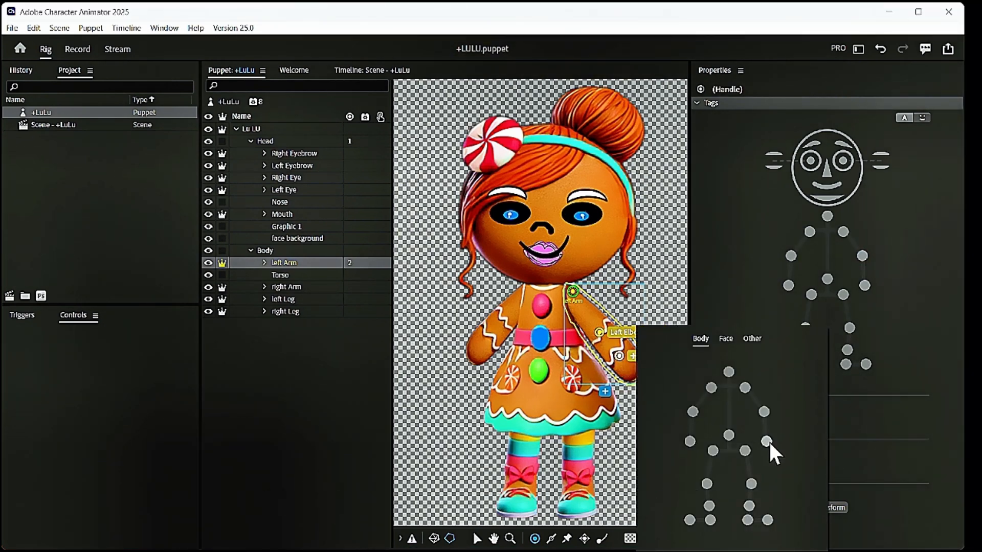
{"action": "left_click", "coordinate": [767, 442]}
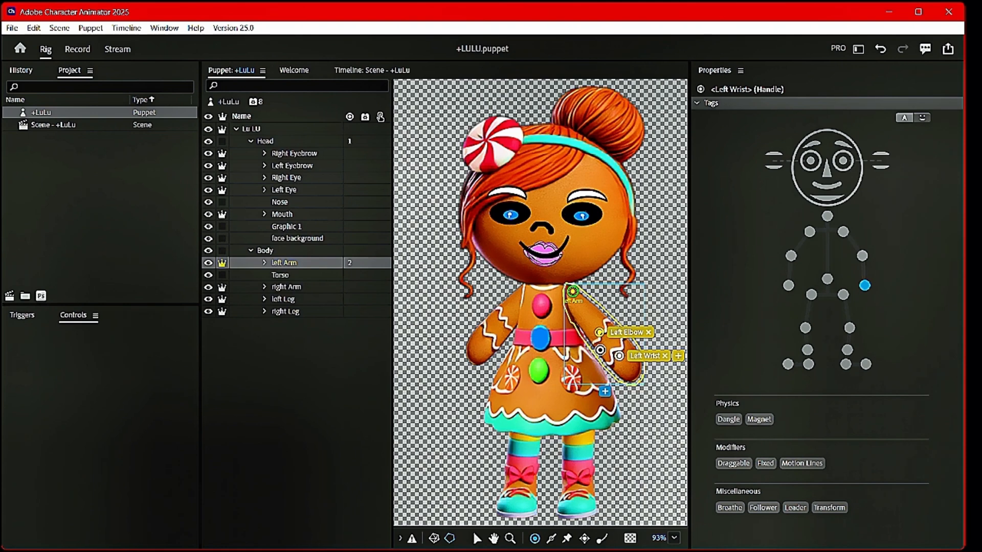
Step: Add three sticks along the left Arm: on the upper arm, between the elbow and wrist, and on the hand
{"action": "left_click", "coordinate": [551, 539]}
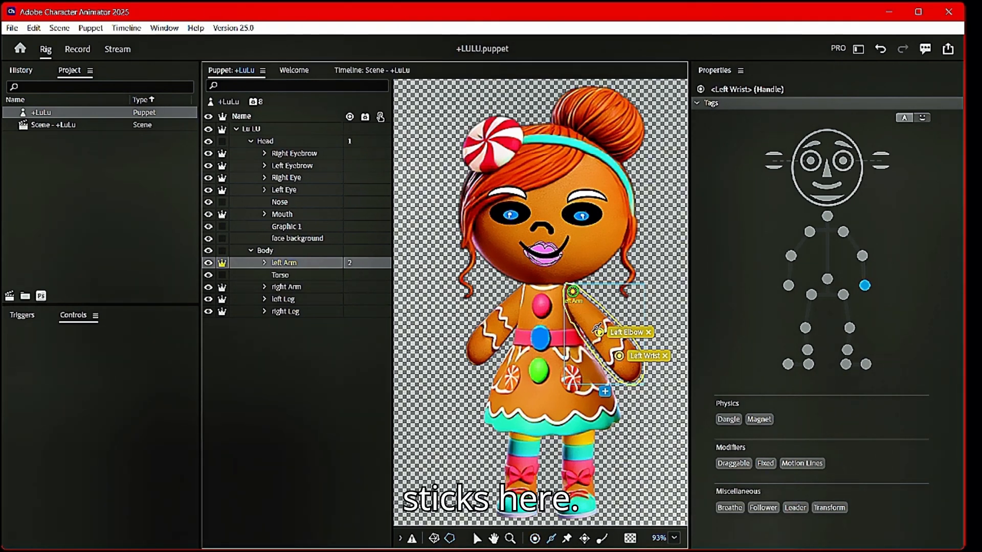
{"action": "left_click_drag", "start_coordinate": [577, 302], "coordinate": [601, 336]}
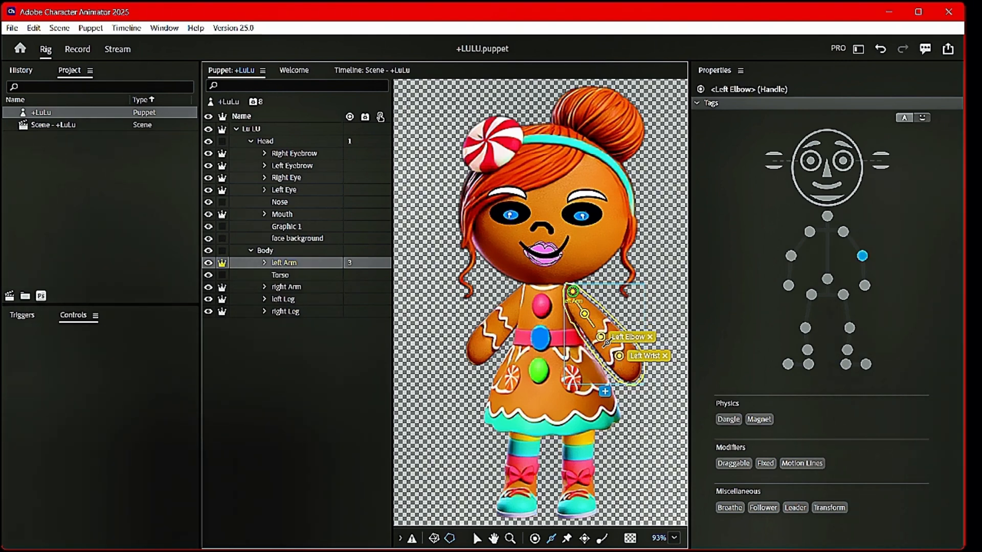
{"action": "left_click", "coordinate": [611, 347]}
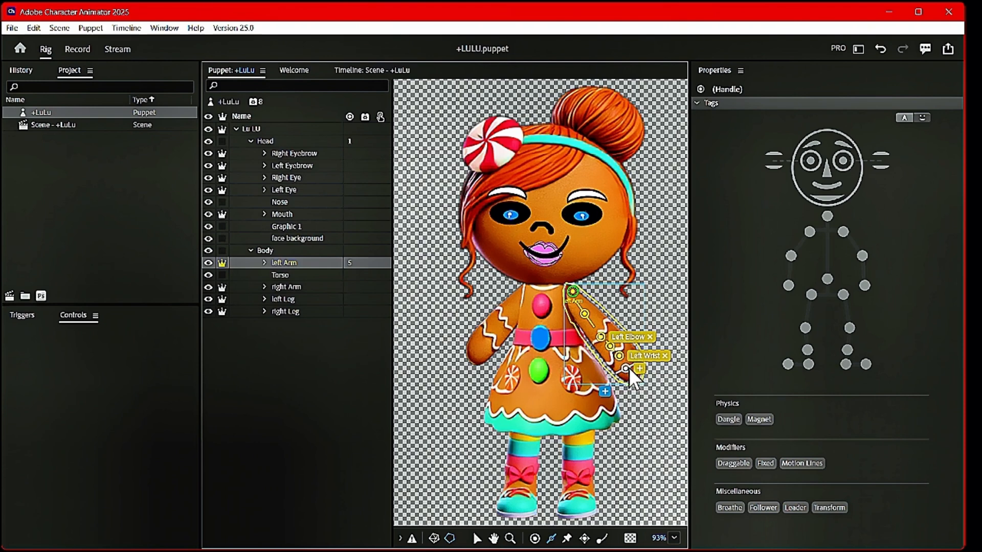
Step: Place Draggable handles on the left Arm at the elbow and at the wrist with the Dragger tool
{"action": "left_click", "coordinate": [584, 538]}
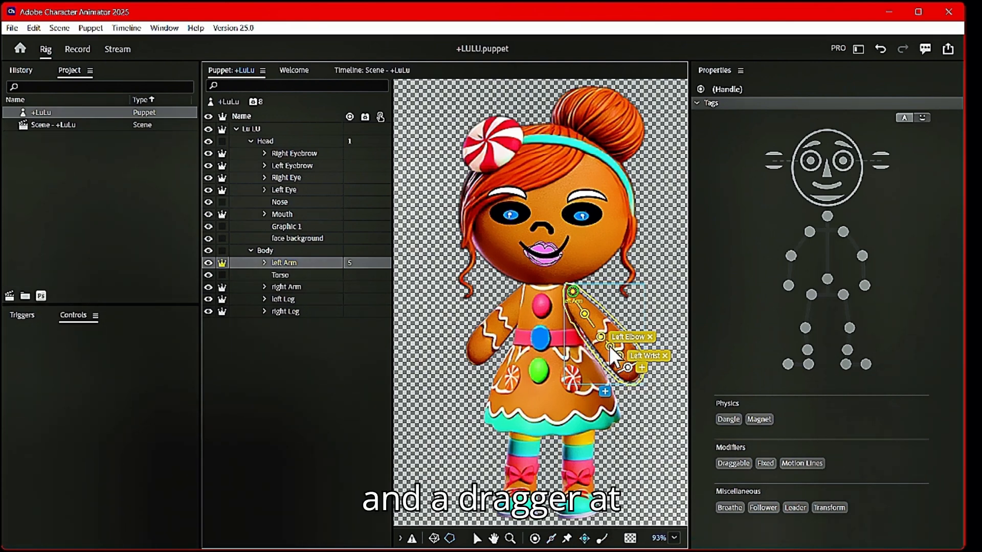
{"action": "left_click", "coordinate": [600, 330]}
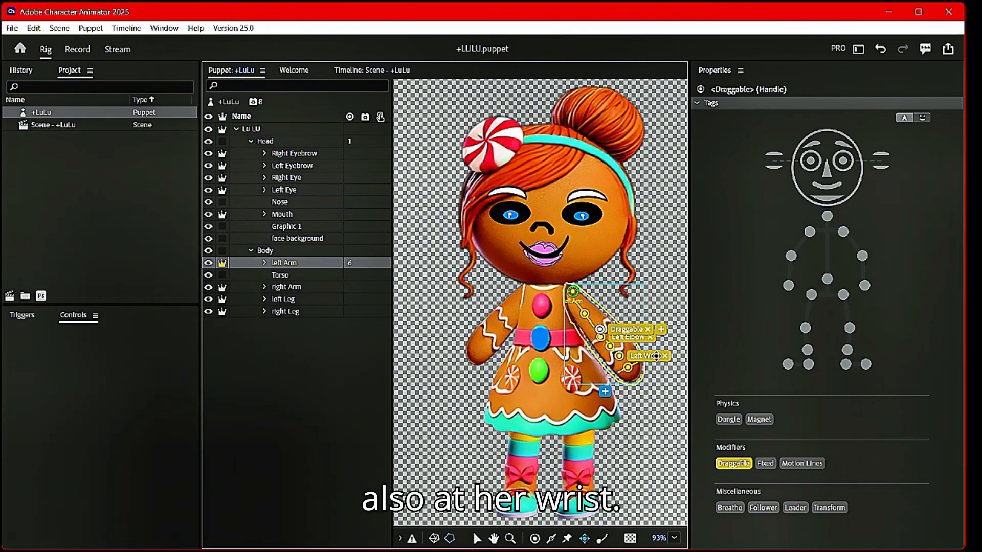
{"action": "left_click", "coordinate": [628, 353]}
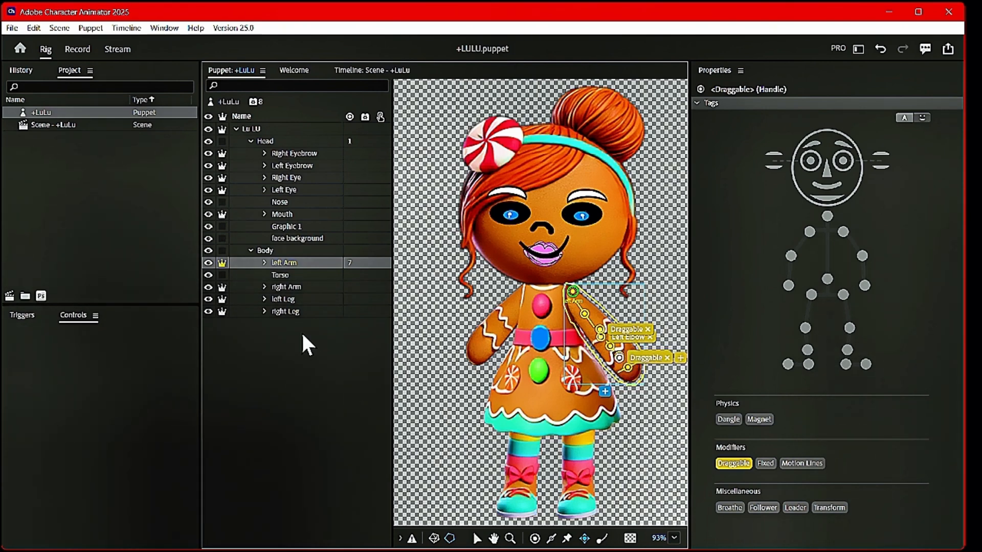
Step: Move the right Arm's origin handle up to the shoulder joint
{"action": "left_click", "coordinate": [306, 287]}
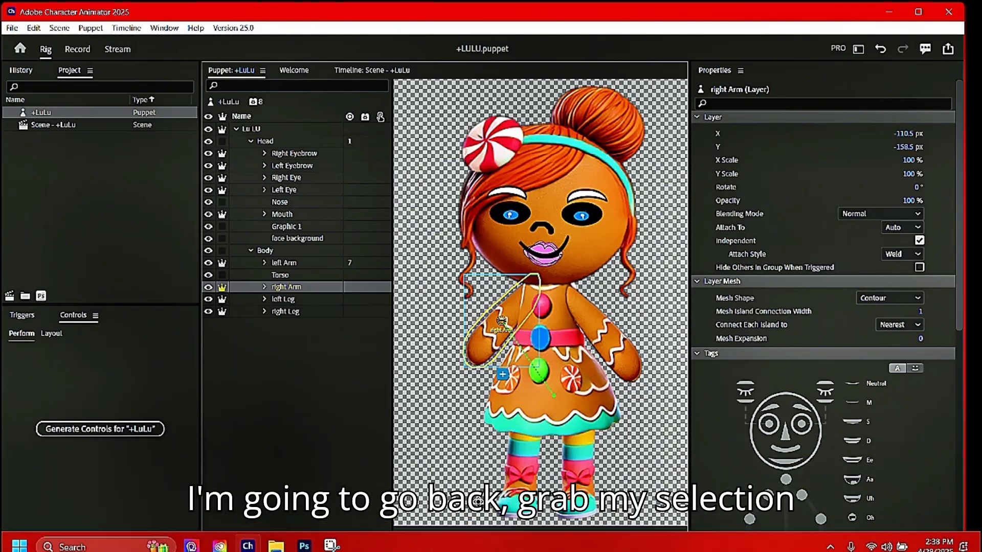
{"action": "left_click", "coordinate": [476, 539]}
{"action": "left_click_drag", "start_coordinate": [500, 322], "coordinate": [527, 291]}
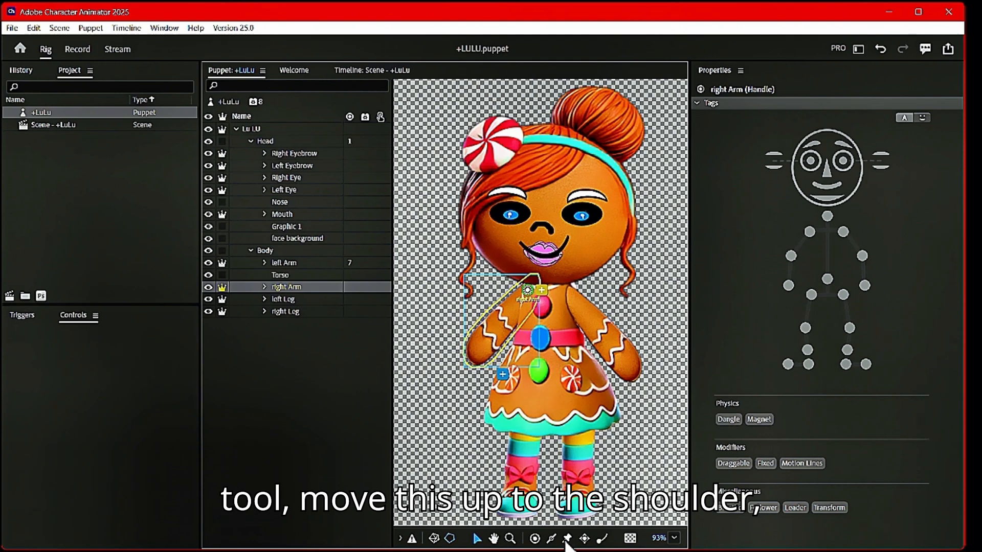
Step: Add handles at the right Arm's elbow and wrist, undoing the stray one placed beside the elbow
{"action": "left_click", "coordinate": [504, 321]}
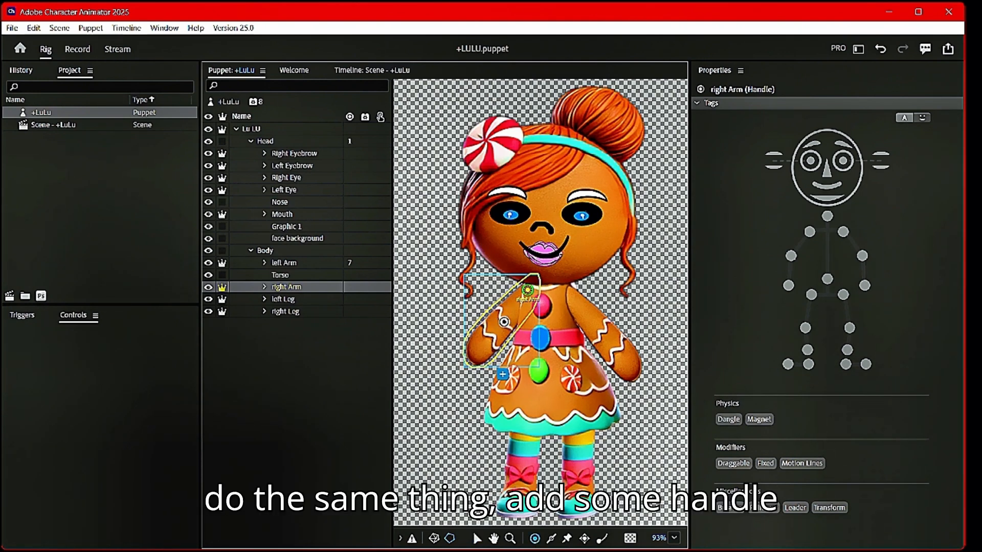
{"action": "left_click", "coordinate": [486, 339]}
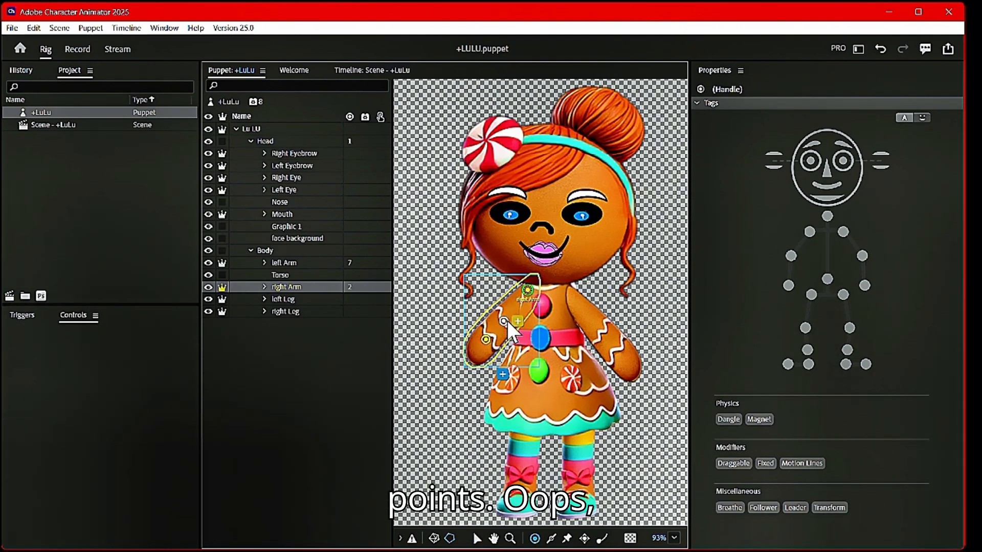
{"action": "left_click", "coordinate": [522, 319]}
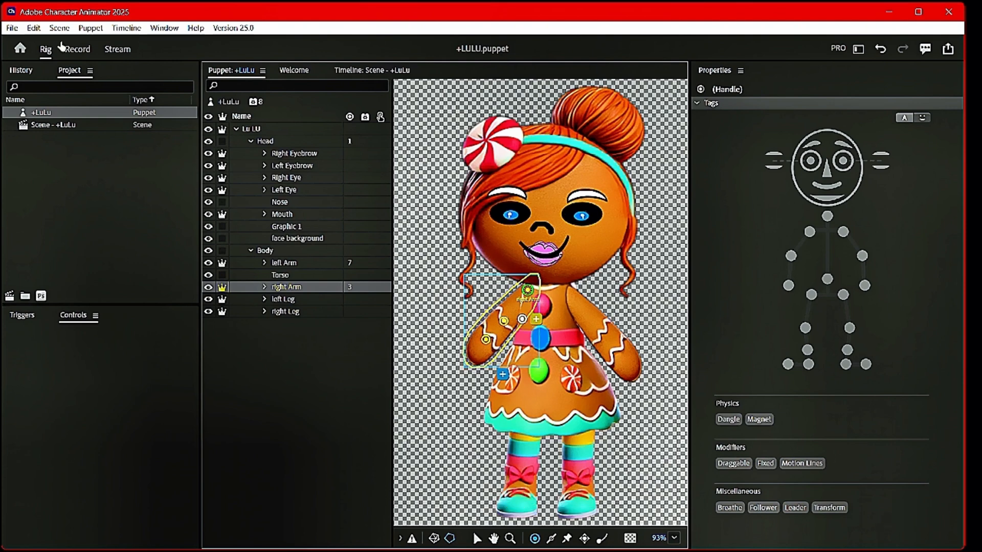
{"action": "left_click", "coordinate": [33, 31]}
{"action": "left_click", "coordinate": [59, 76]}
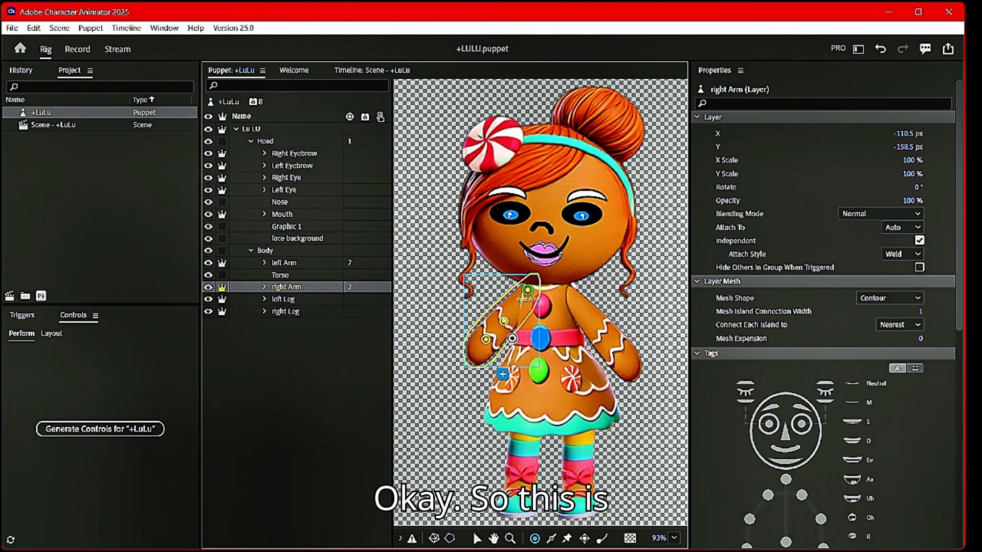
Step: Tag the right Arm's middle handle Right Elbow and its lower handle Right Wrist
{"action": "left_click", "coordinate": [503, 321]}
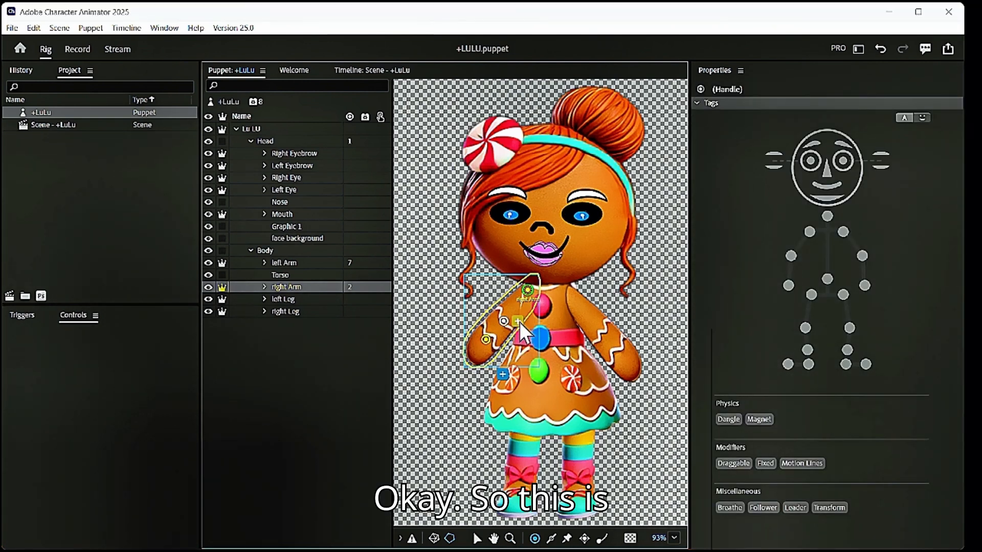
{"action": "left_click", "coordinate": [791, 256]}
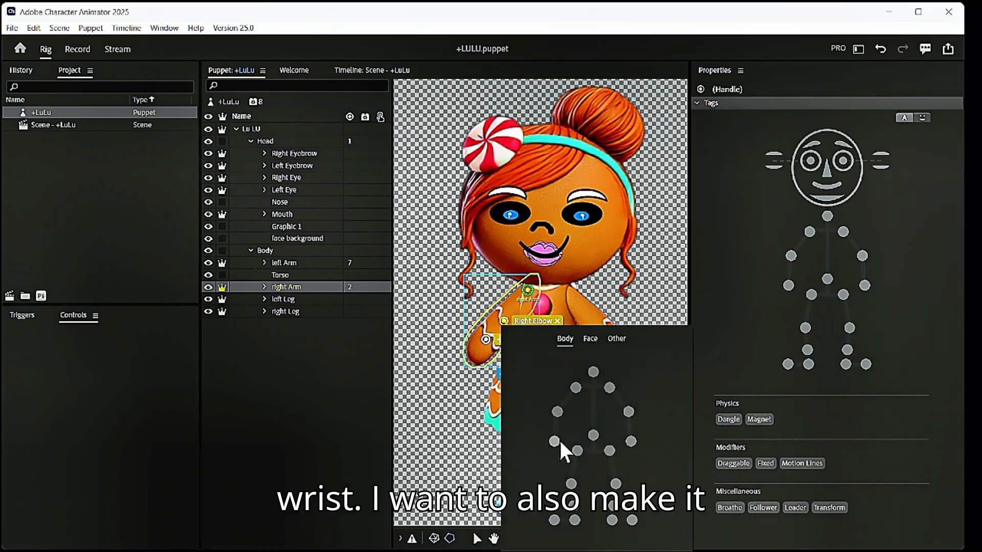
{"action": "left_click", "coordinate": [789, 285]}
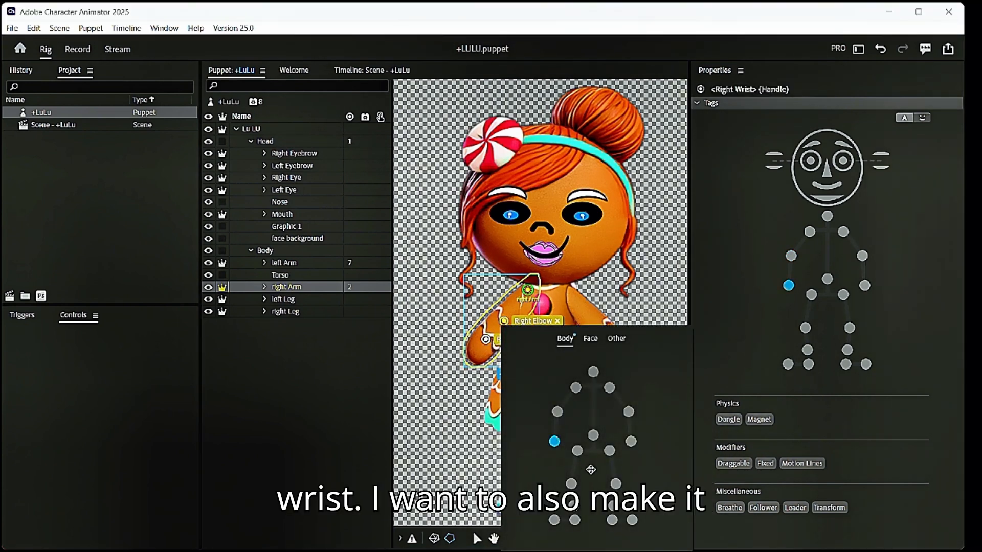
Step: Add the Draggable modifier to both the Right Wrist and Right Elbow handles
{"action": "left_click", "coordinate": [734, 463]}
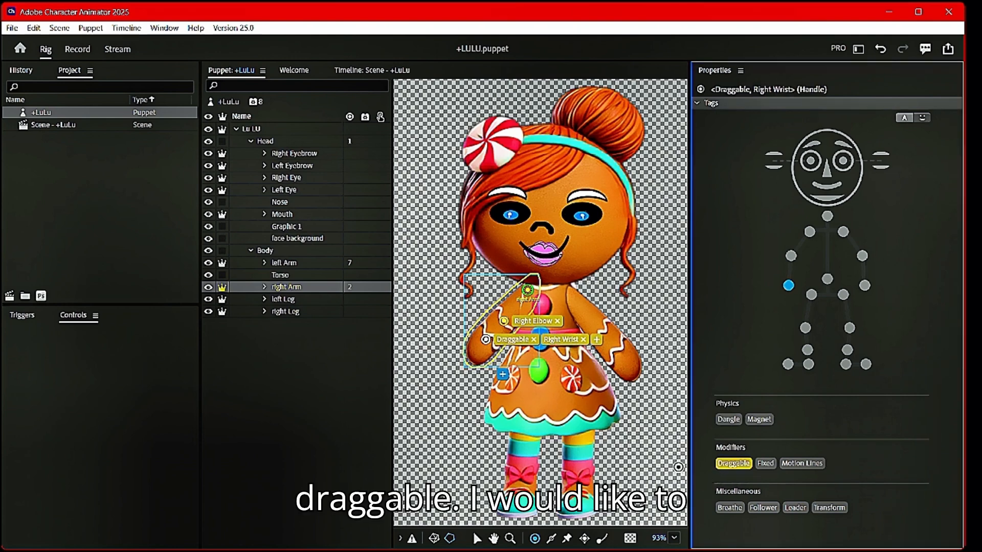
{"action": "left_click", "coordinate": [505, 324]}
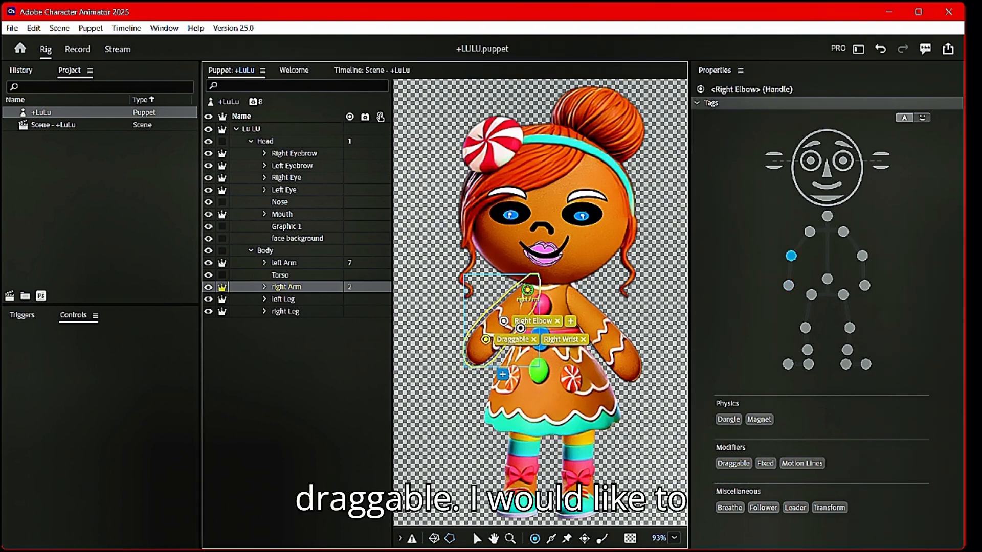
{"action": "left_click", "coordinate": [571, 321]}
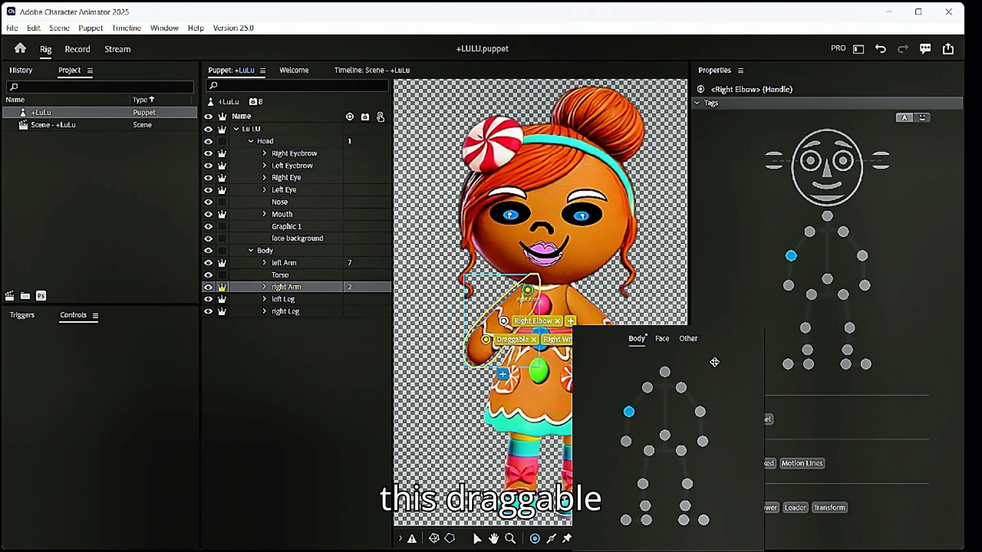
{"action": "left_click", "coordinate": [689, 338]}
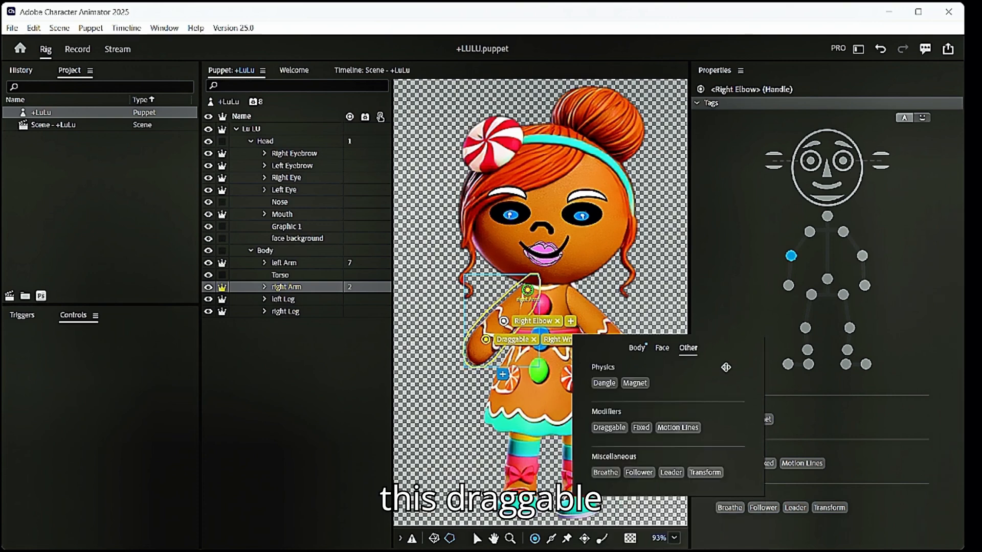
{"action": "left_click", "coordinate": [610, 427]}
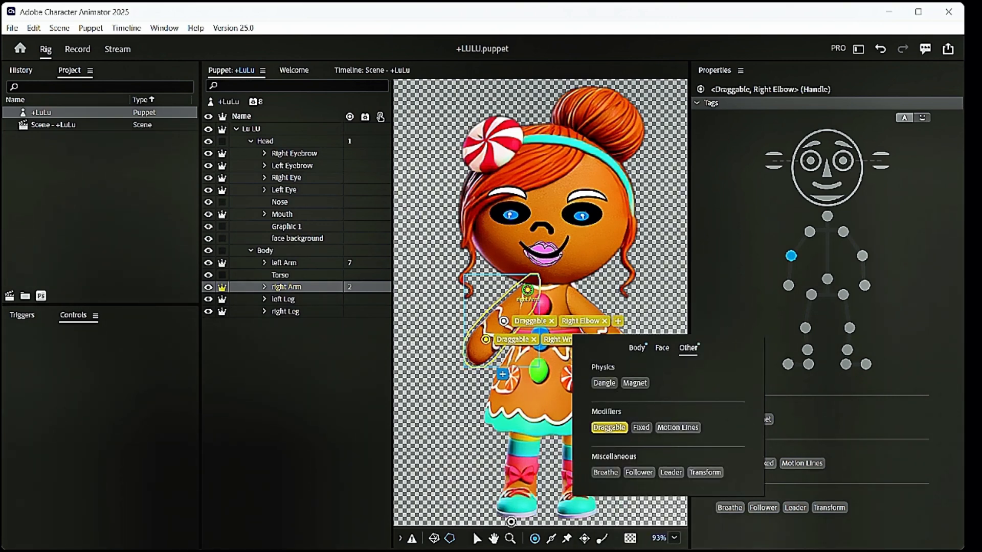
Step: Move the origin handles of the left Leg and right Leg up to the hip end of each leg
{"action": "left_click", "coordinate": [279, 299]}
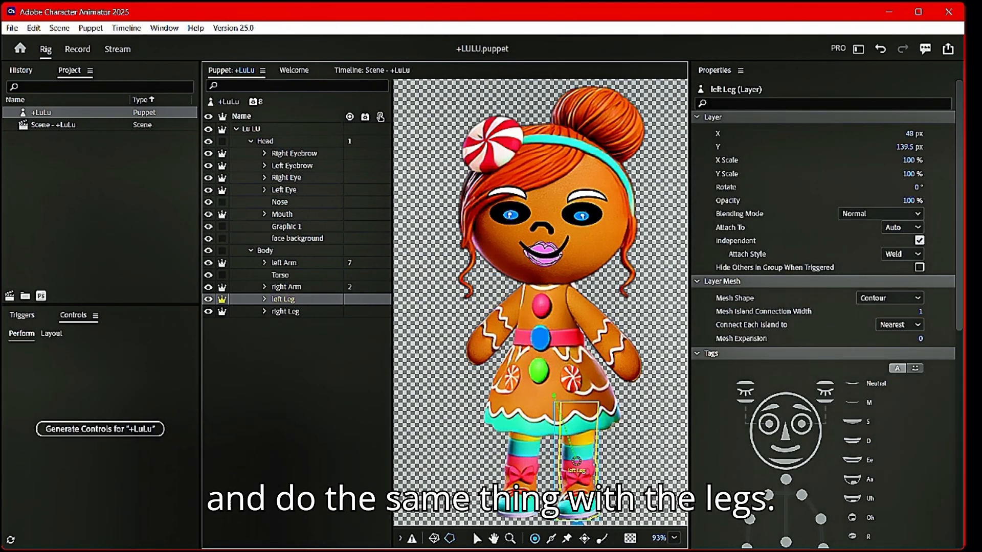
{"action": "left_click_drag", "start_coordinate": [576, 463], "coordinate": [578, 407]}
{"action": "left_click", "coordinate": [344, 312]}
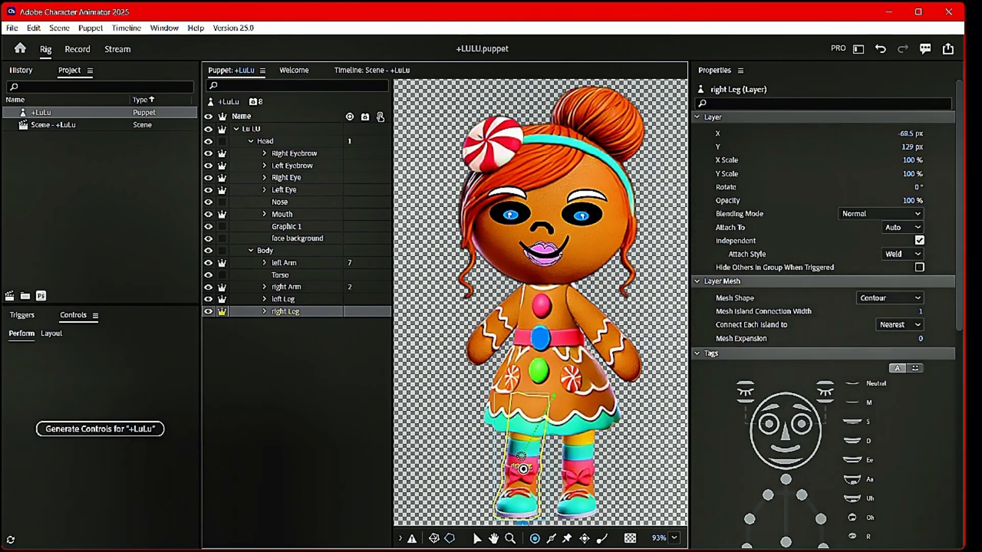
{"action": "left_click_drag", "start_coordinate": [522, 455], "coordinate": [523, 401]}
{"action": "left_click", "coordinate": [529, 398]}
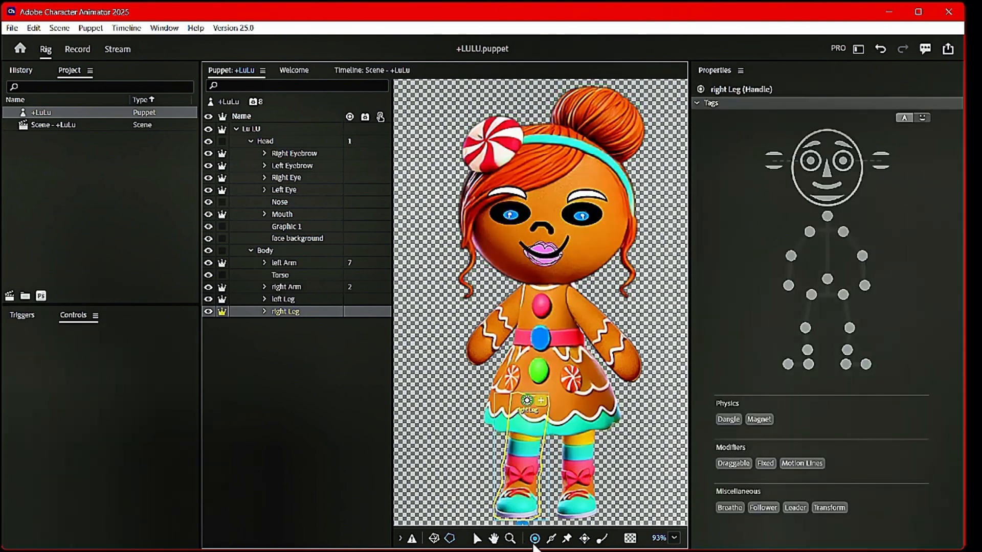
Step: Add three handles down the left Leg at the knee, heel and toe
{"action": "left_click", "coordinate": [303, 299]}
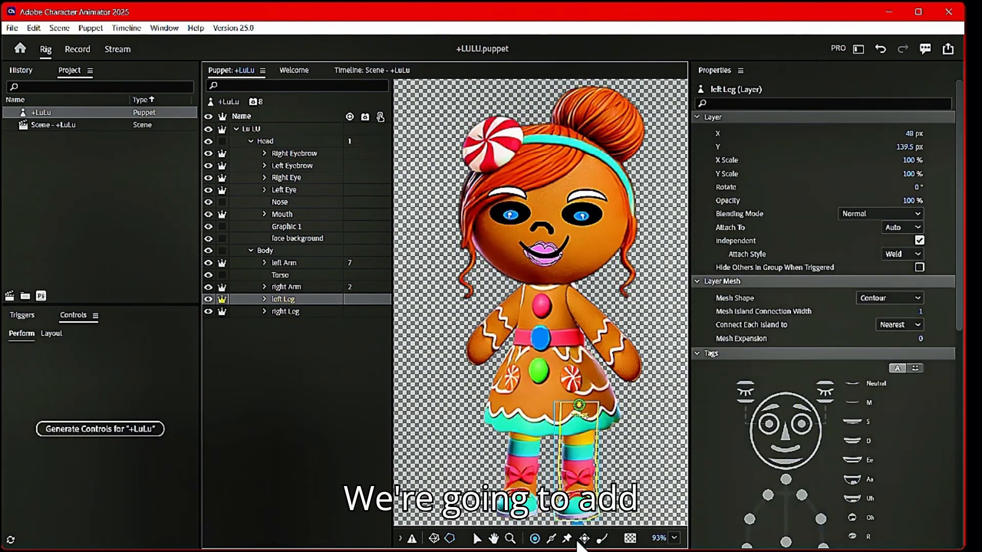
{"action": "left_click", "coordinate": [579, 452]}
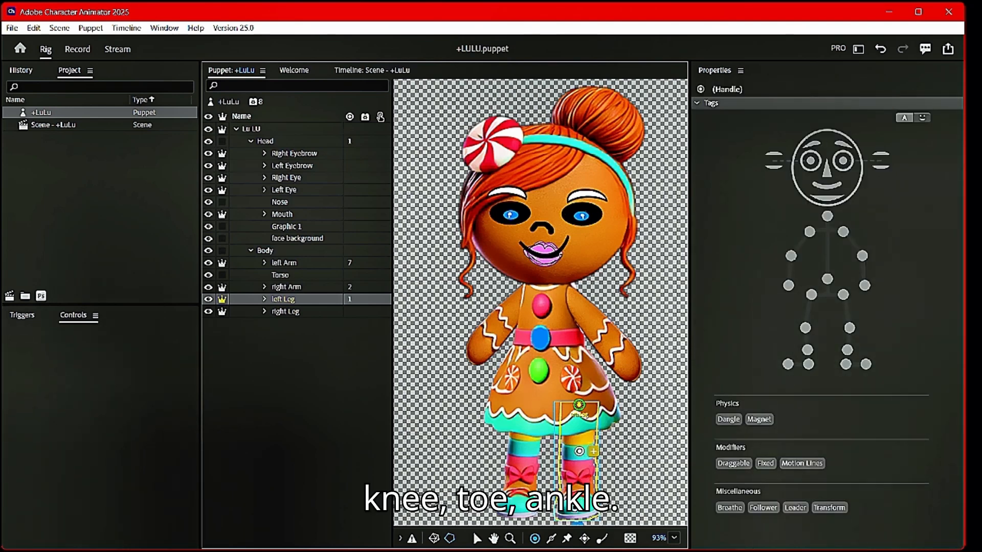
{"action": "left_click", "coordinate": [577, 513]}
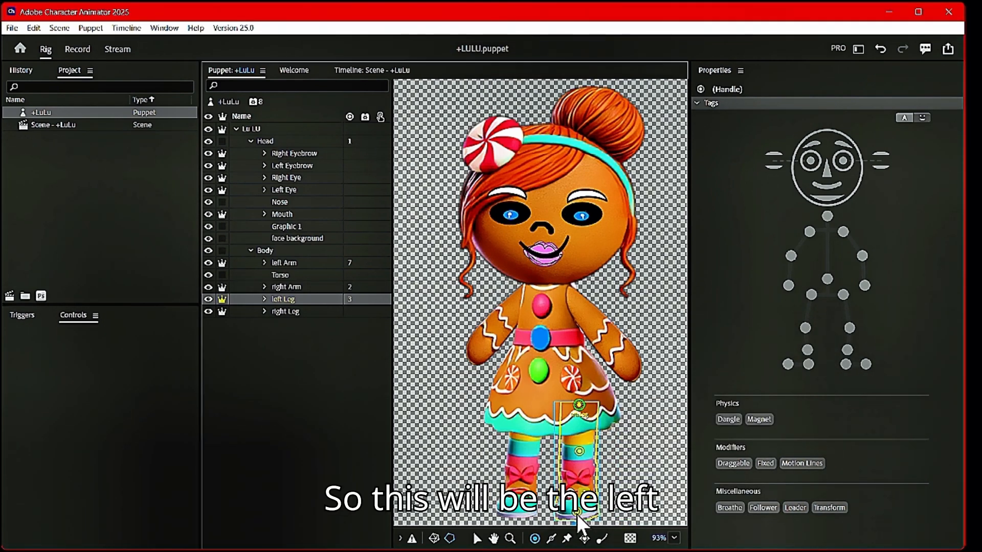
Step: Tag the left Leg's handles from the bottom up as Left Toe, Left Heel and Left Knee
{"action": "left_click", "coordinate": [867, 364]}
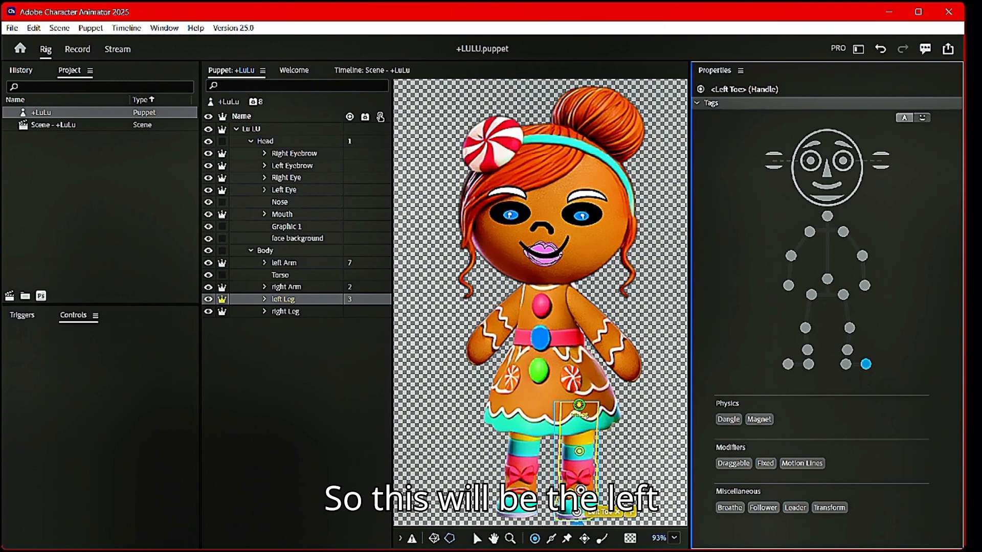
{"action": "left_click", "coordinate": [578, 499]}
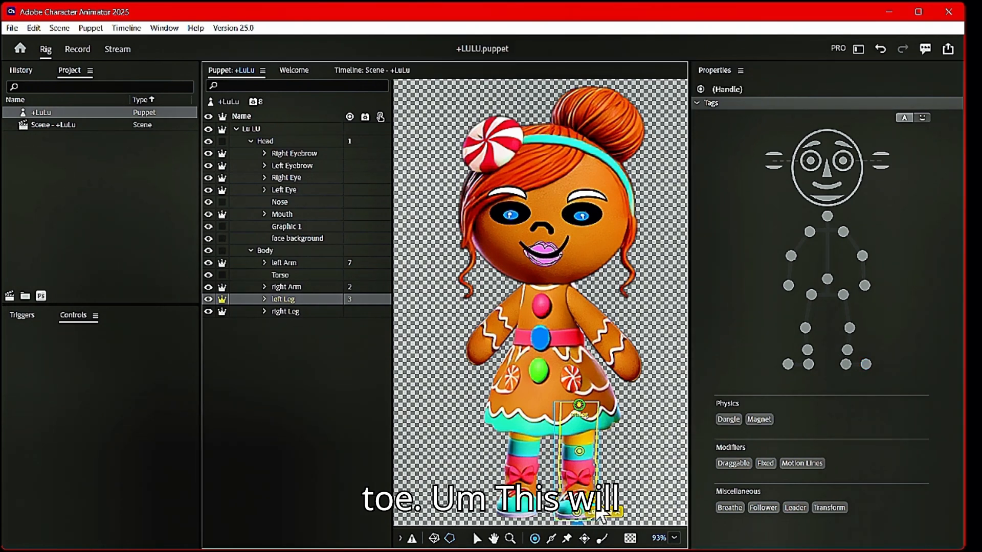
{"action": "left_click", "coordinate": [592, 497]}
{"action": "left_click", "coordinate": [846, 363]}
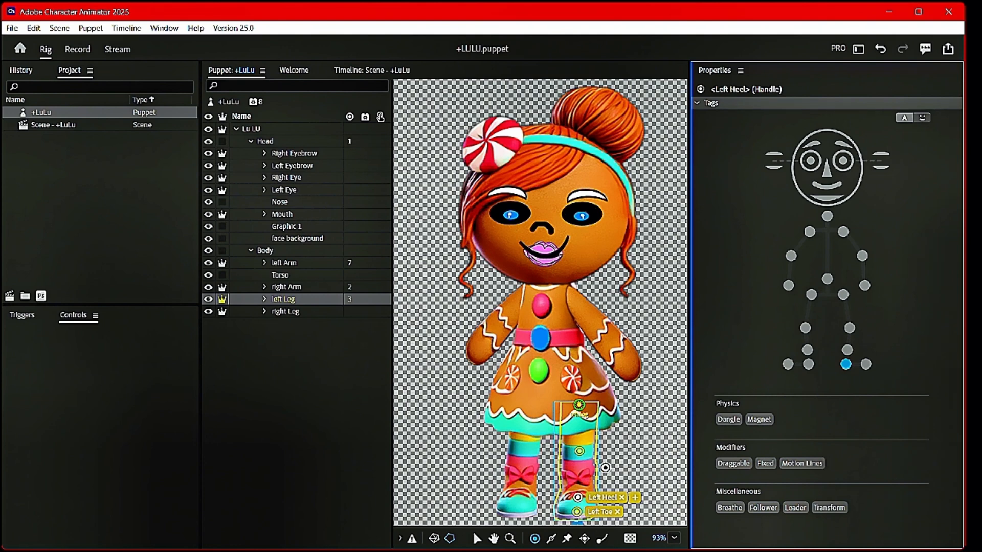
{"action": "left_click", "coordinate": [578, 452]}
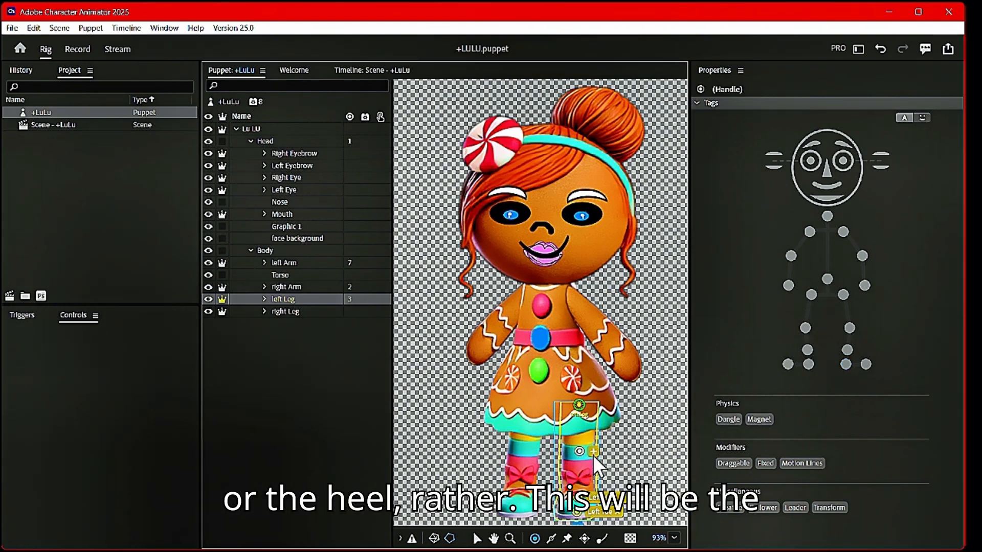
{"action": "left_click", "coordinate": [593, 452]}
{"action": "left_click", "coordinate": [850, 328]}
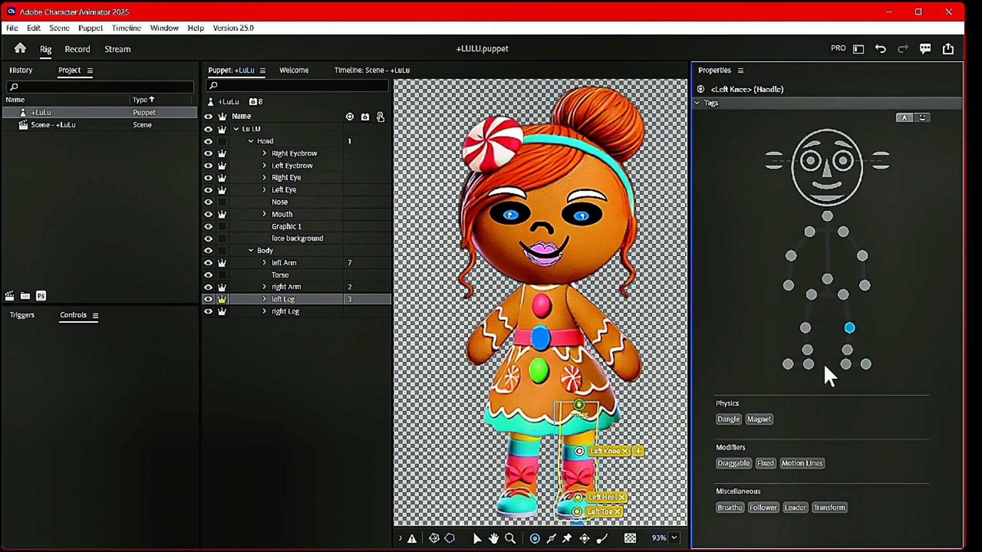
Step: Add three handles down the right Leg at the knee, heel and toe
{"action": "left_click", "coordinate": [291, 312]}
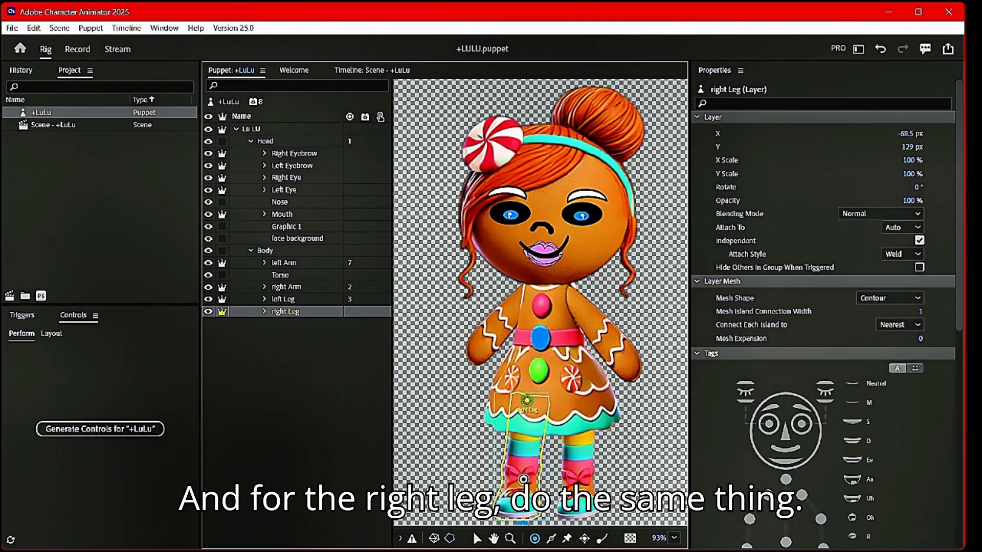
{"action": "left_click", "coordinate": [524, 452]}
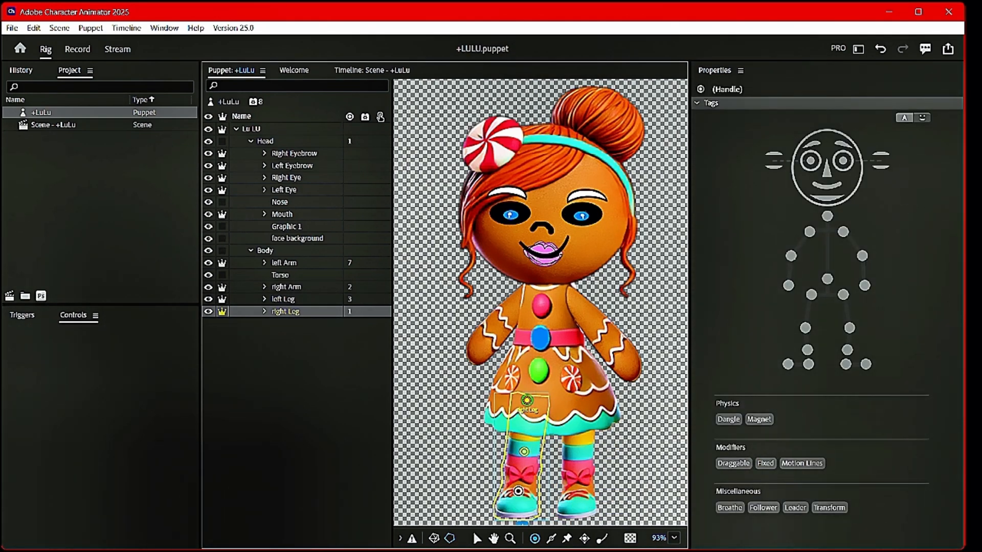
{"action": "left_click", "coordinate": [518, 490]}
{"action": "left_click", "coordinate": [517, 510]}
Step: Tag the right Leg's uppermost added handle as Right Knee
{"action": "left_click", "coordinate": [524, 452]}
{"action": "left_click", "coordinate": [537, 451]}
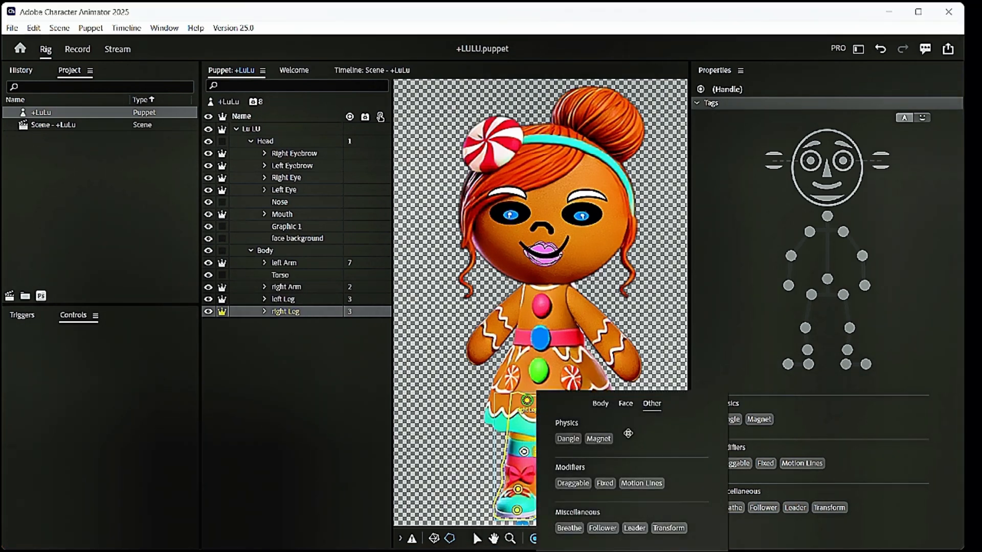
{"action": "left_click", "coordinate": [798, 285]}
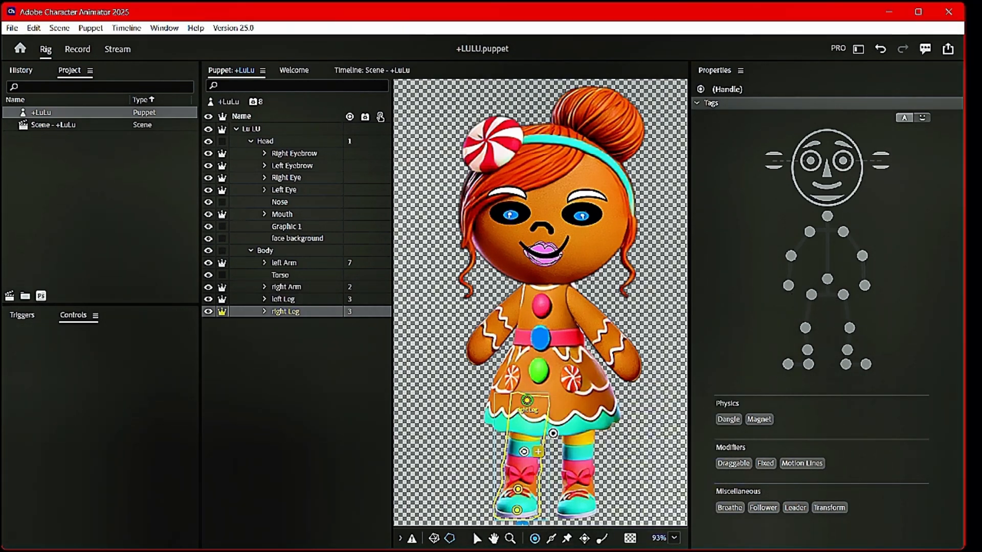
{"action": "left_click", "coordinate": [538, 453]}
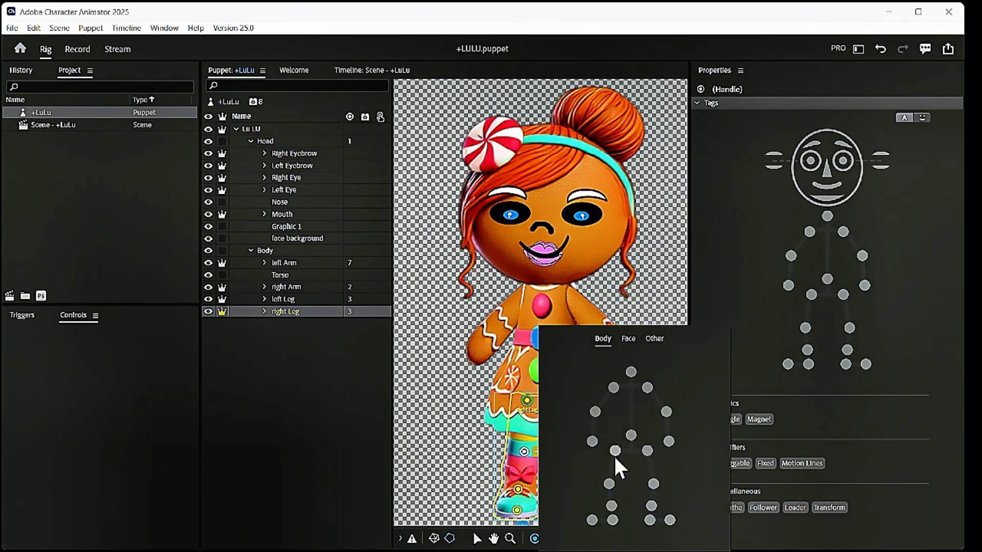
{"action": "left_click", "coordinate": [609, 483]}
{"action": "left_click", "coordinate": [518, 489]}
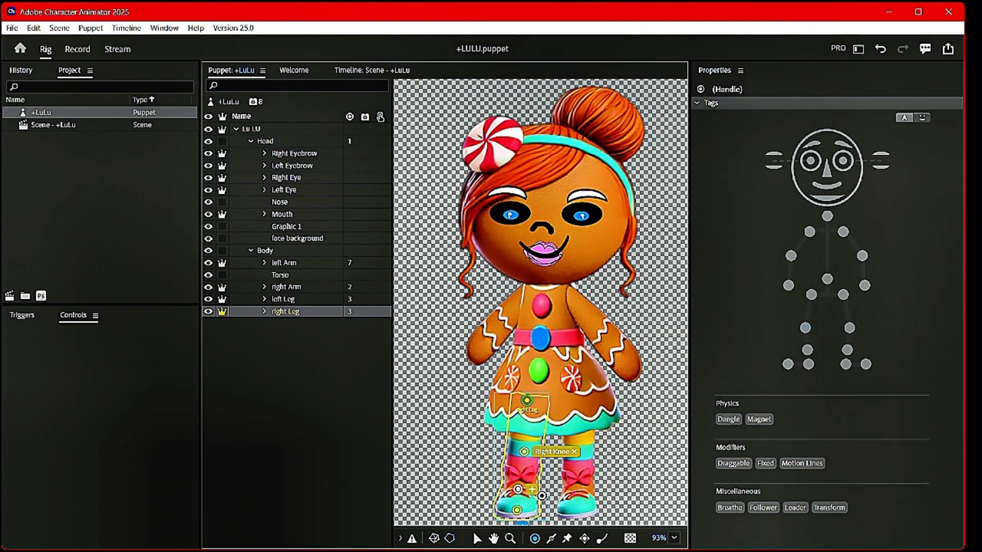
{"action": "left_click", "coordinate": [533, 492]}
{"action": "left_click", "coordinate": [605, 506]}
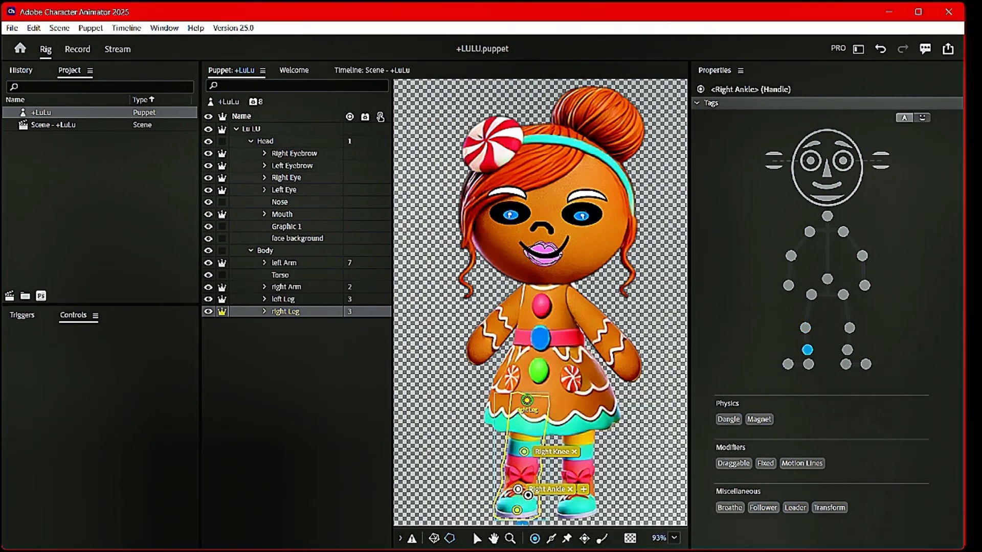
{"action": "left_click", "coordinate": [570, 489]}
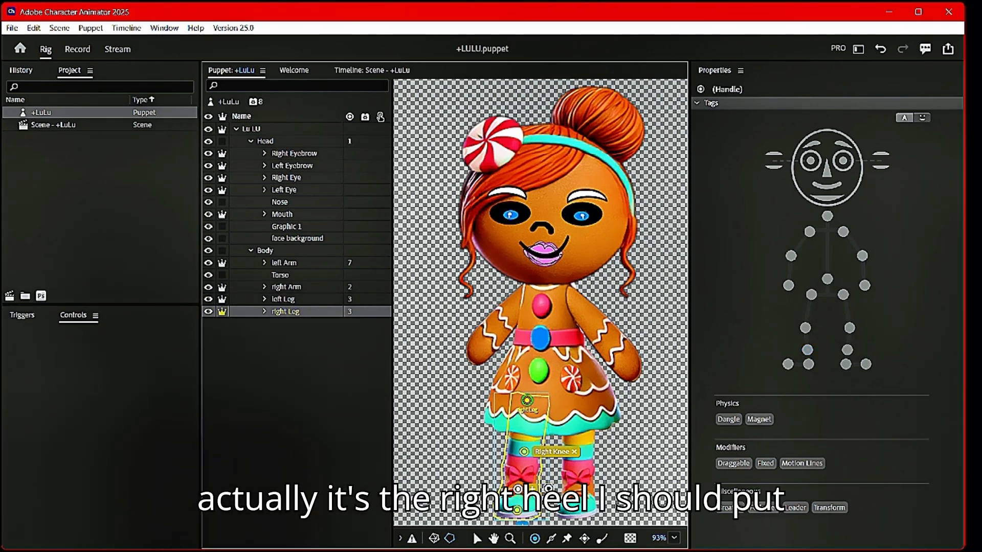
Step: Tag the right Leg's middle handle as Right Heel and its lowest handle as Right Toe
{"action": "left_click", "coordinate": [532, 492]}
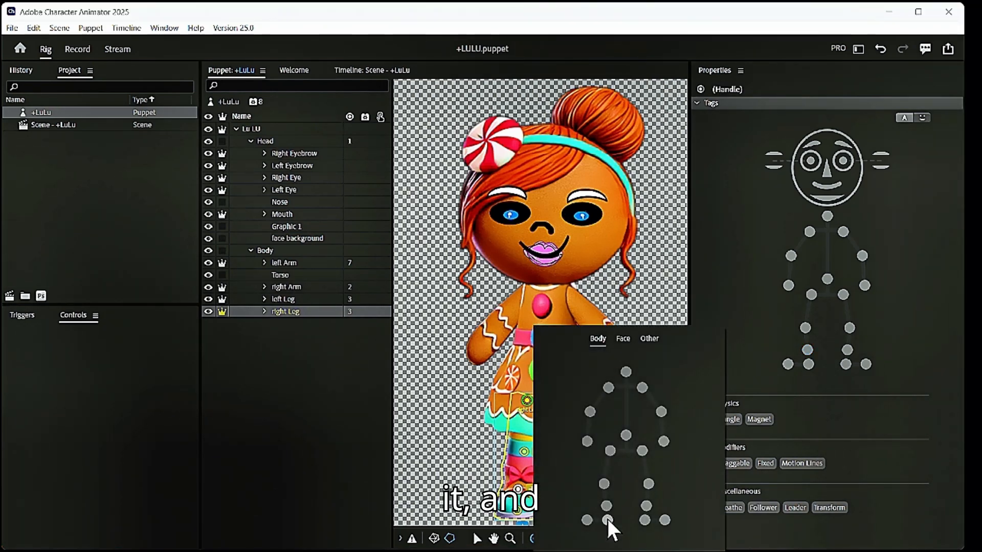
{"action": "left_click", "coordinate": [608, 520]}
{"action": "left_click", "coordinate": [566, 489]}
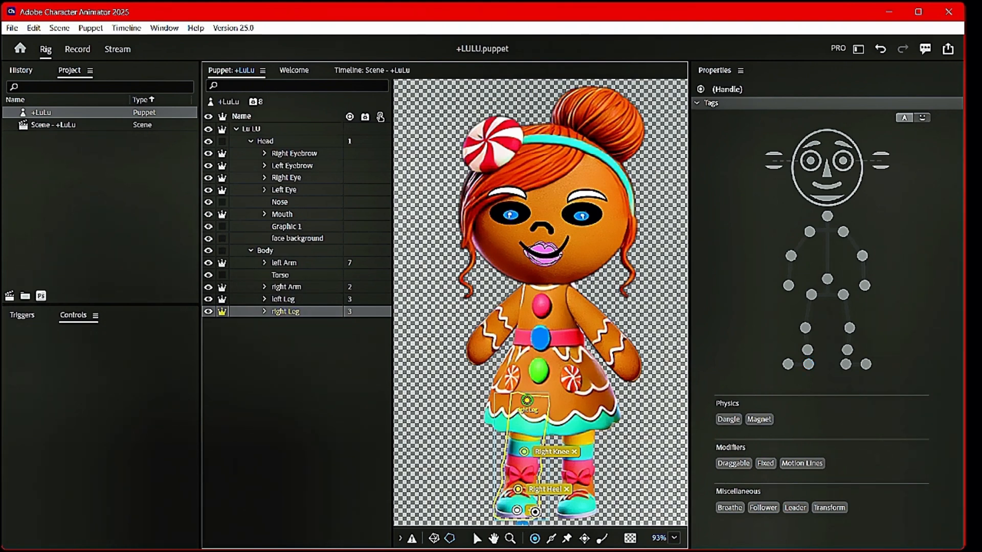
{"action": "left_click", "coordinate": [532, 489]}
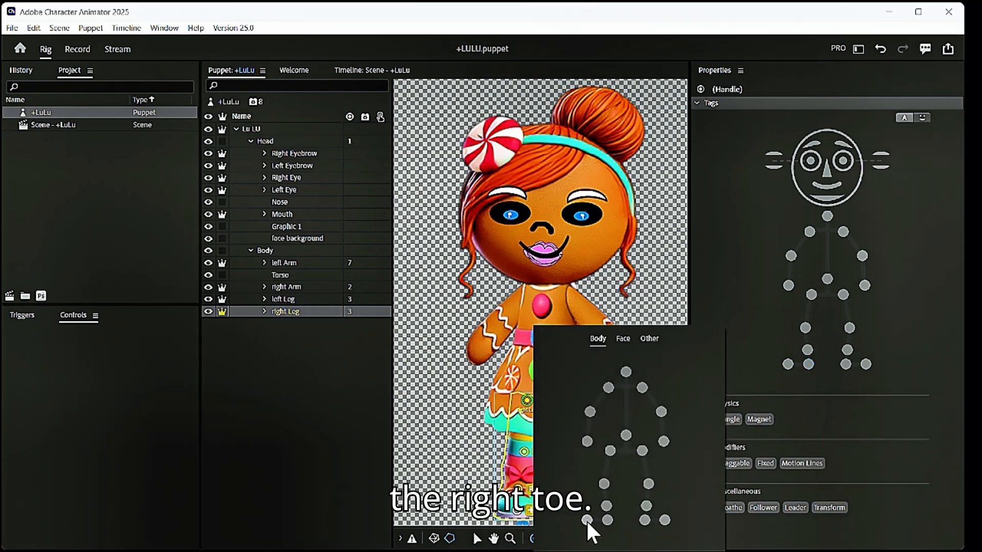
{"action": "left_click", "coordinate": [587, 520]}
Step: Move the Body group's origin handle up to just below the belt
{"action": "left_click", "coordinate": [303, 275]}
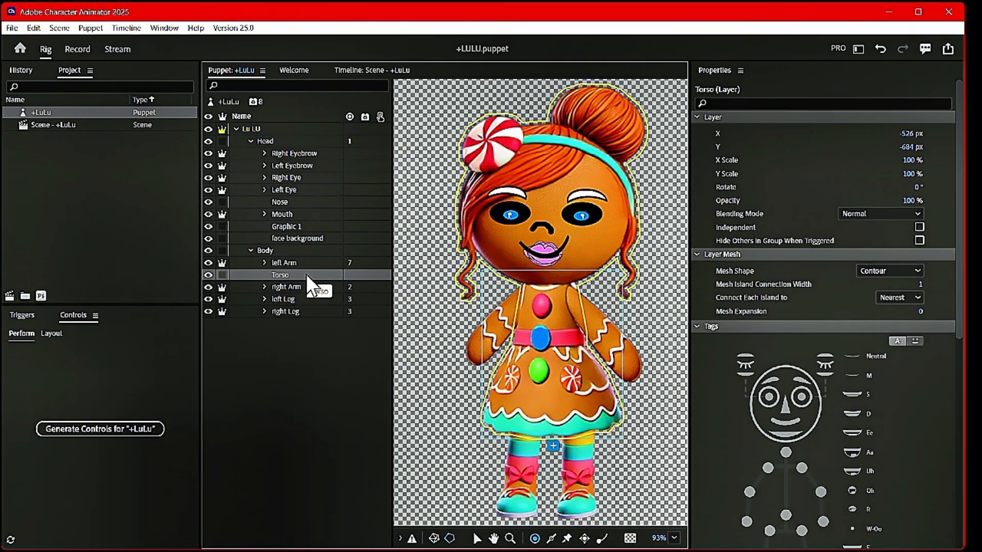
{"action": "left_click", "coordinate": [297, 251]}
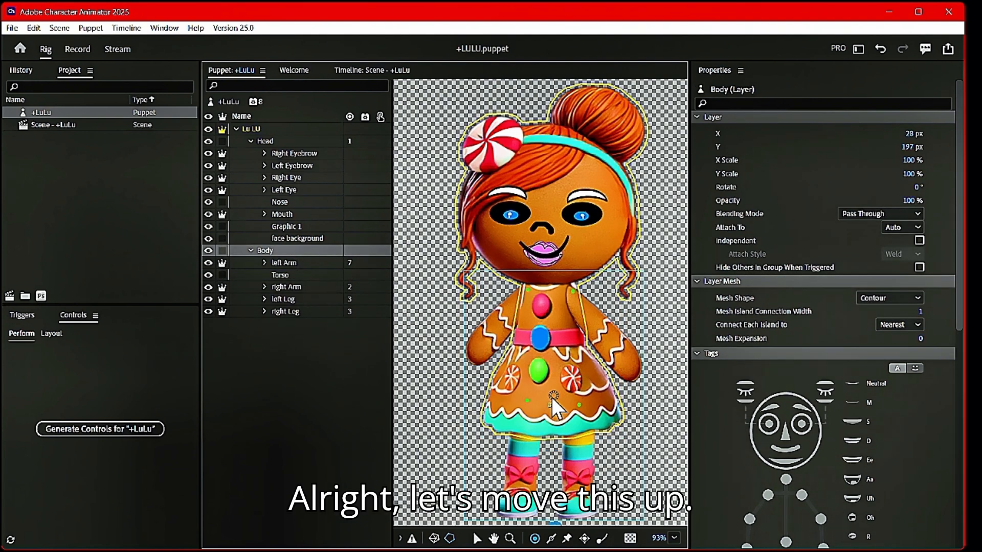
{"action": "left_click_drag", "start_coordinate": [547, 360], "coordinate": [546, 352]}
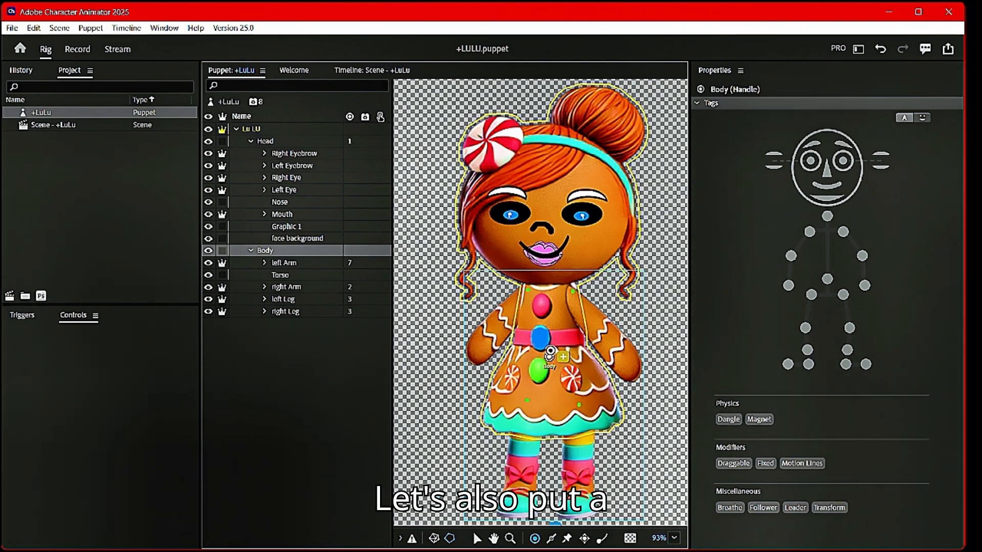
Step: Add two handles to the Body, one at the belt tagged Waist and one under the chin tagged Neck
{"action": "left_click", "coordinate": [549, 356]}
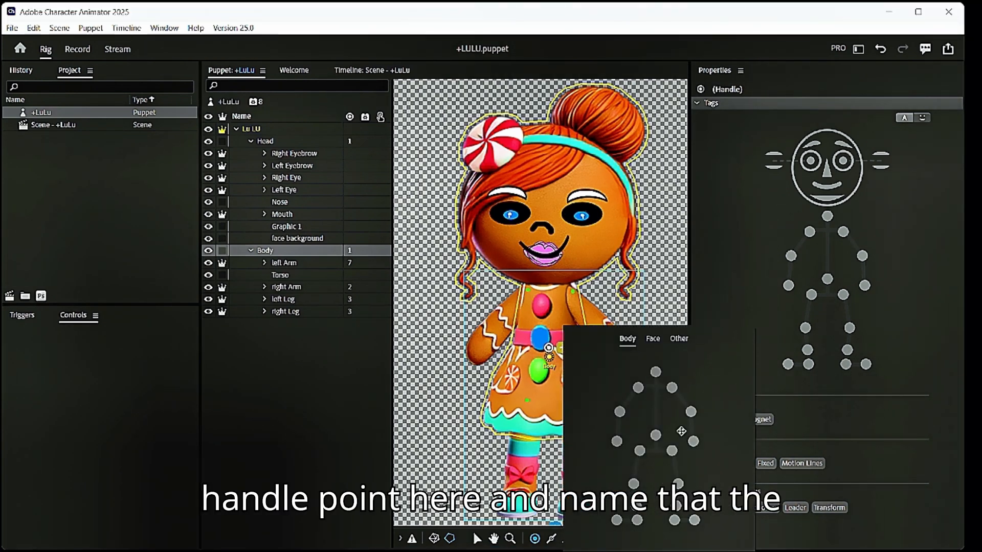
{"action": "left_click", "coordinate": [827, 279]}
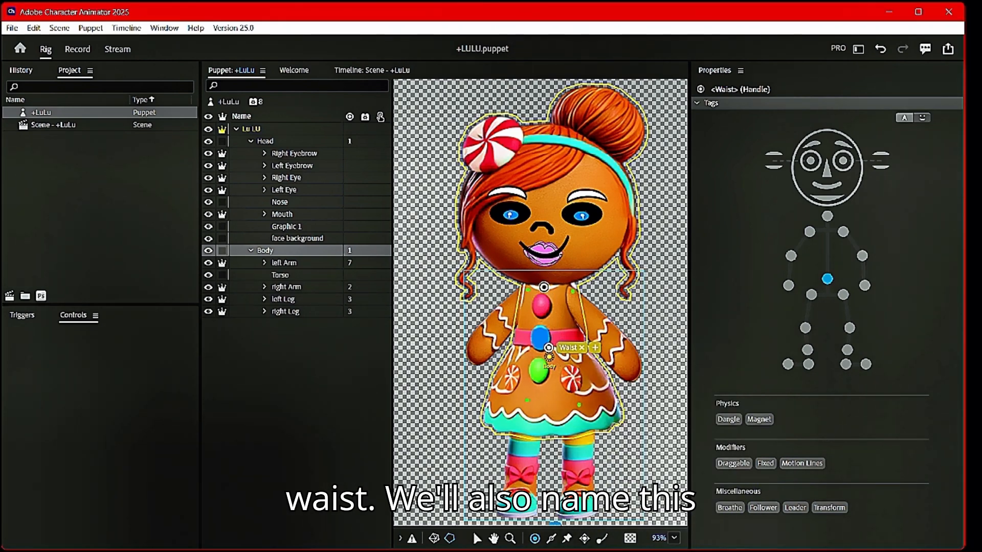
{"action": "left_click", "coordinate": [544, 279]}
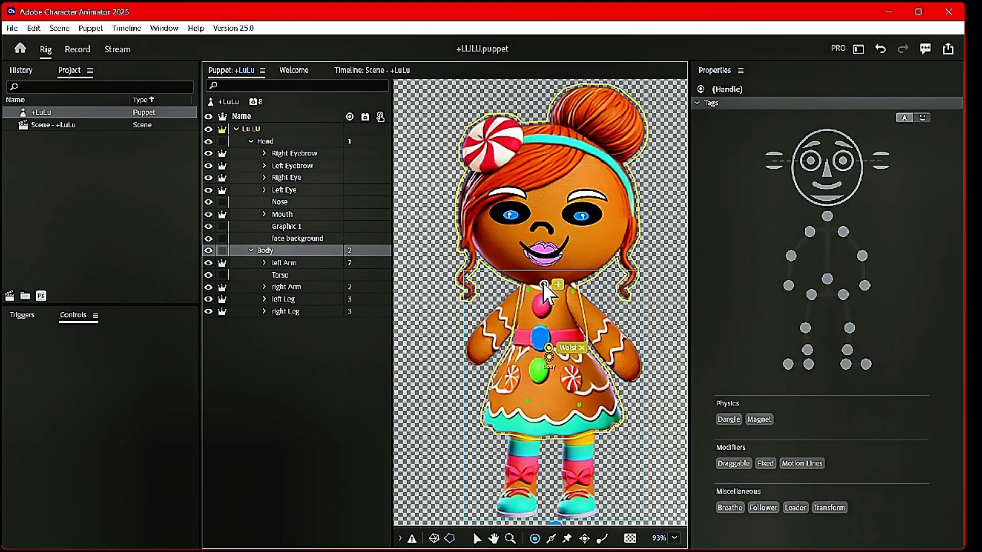
{"action": "left_click", "coordinate": [827, 216]}
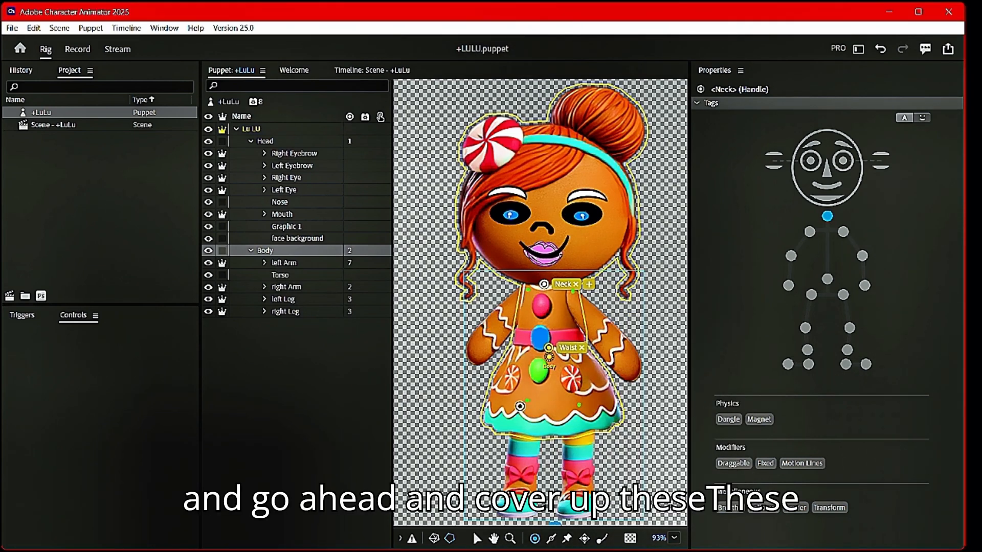
Step: Add Body handles over the two leg attachment points on the skirt and tag them Left Hip and Right Hip
{"action": "left_click", "coordinate": [580, 404]}
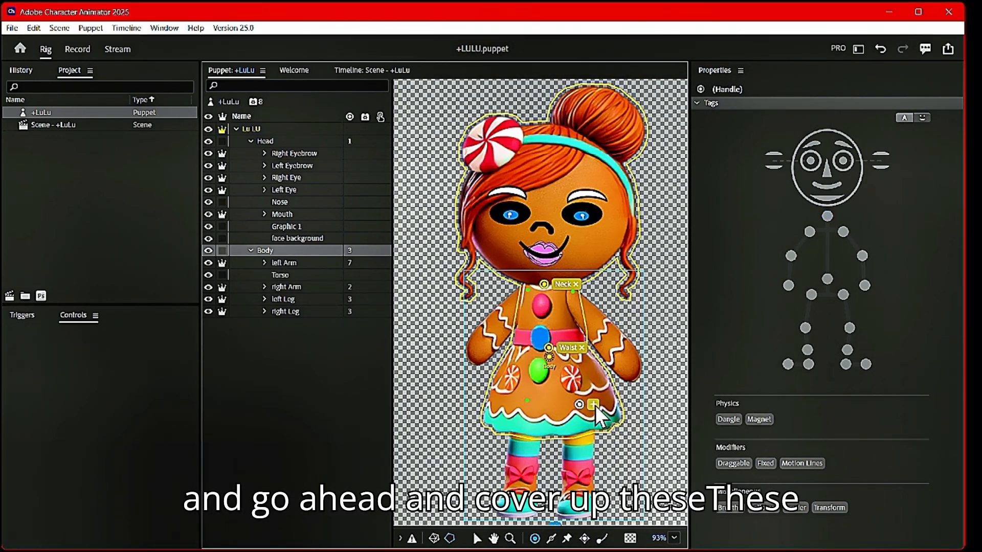
{"action": "left_click", "coordinate": [844, 294]}
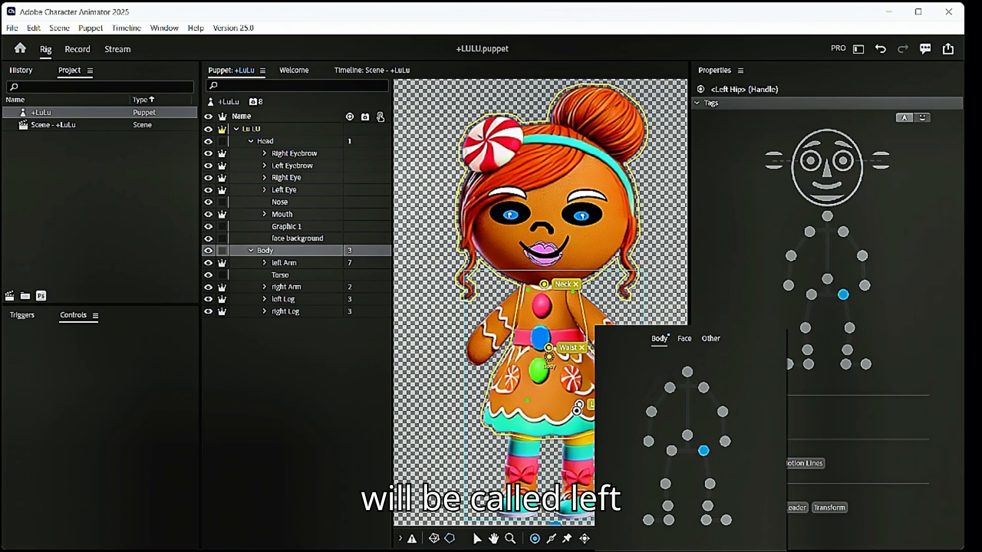
{"action": "left_click", "coordinate": [527, 399]}
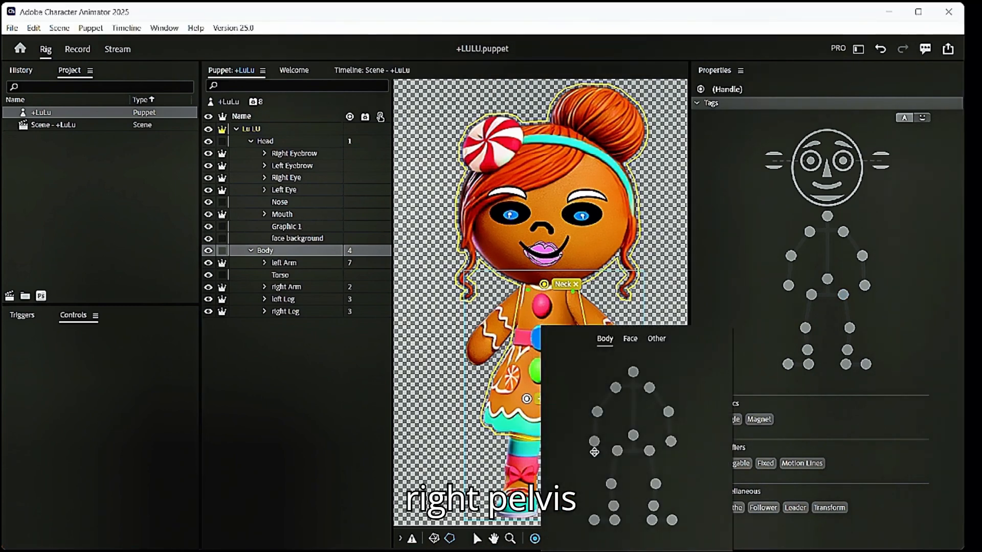
{"action": "left_click", "coordinate": [812, 295]}
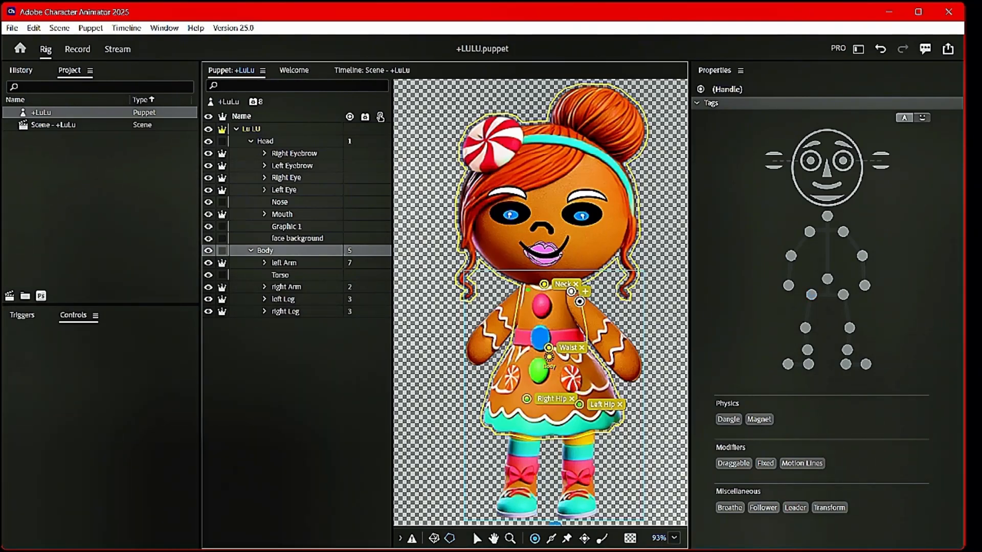
Step: Add Body handles over the two arm attachment points and tag them Left Shoulder and Right Shoulder
{"action": "left_click", "coordinate": [572, 292]}
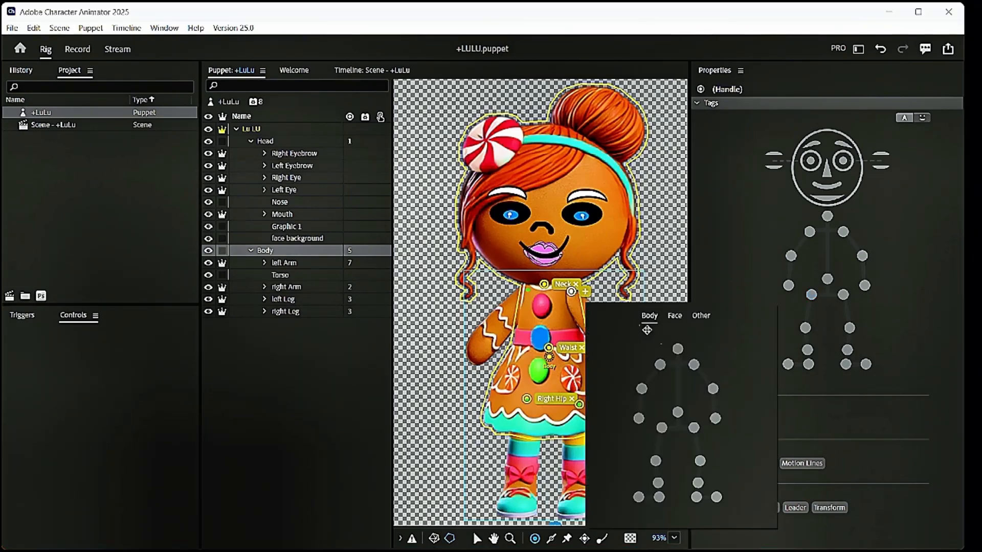
{"action": "left_click", "coordinate": [694, 365]}
{"action": "left_click", "coordinate": [526, 292]}
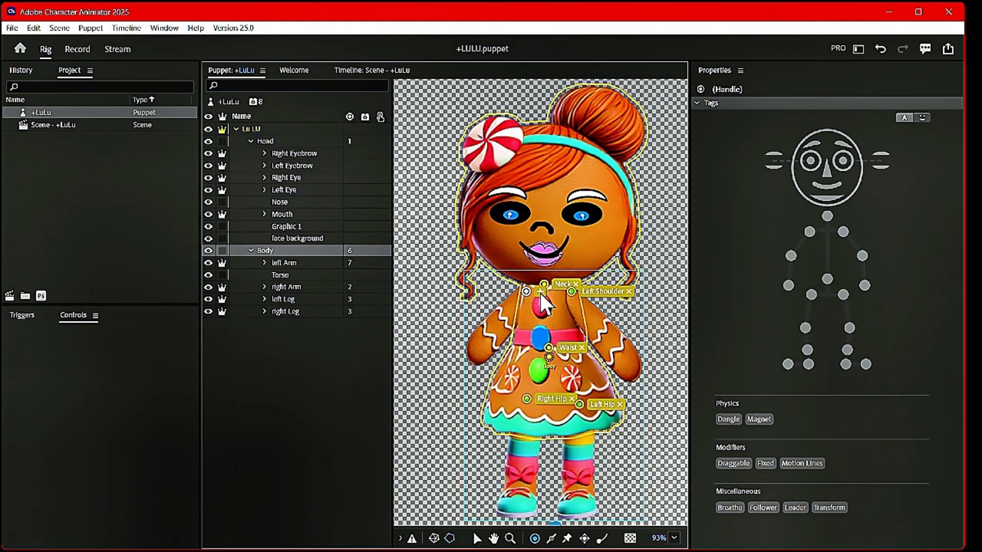
{"action": "left_click", "coordinate": [541, 291]}
{"action": "left_click", "coordinate": [614, 361]}
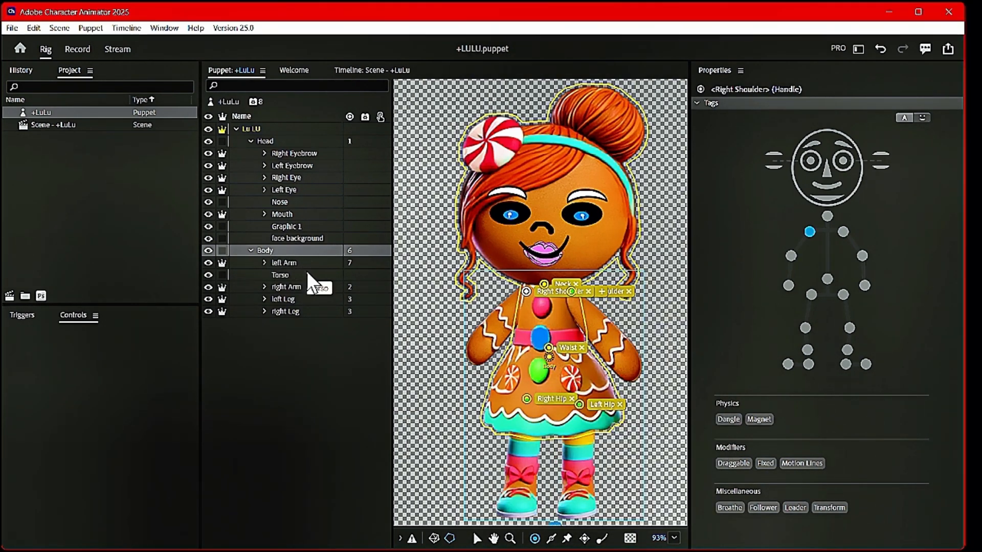
Step: Add sticks down the left Leg above the knee, between knee and heel, and at the foot, undoing the stray extra one
{"action": "left_click", "coordinate": [303, 298]}
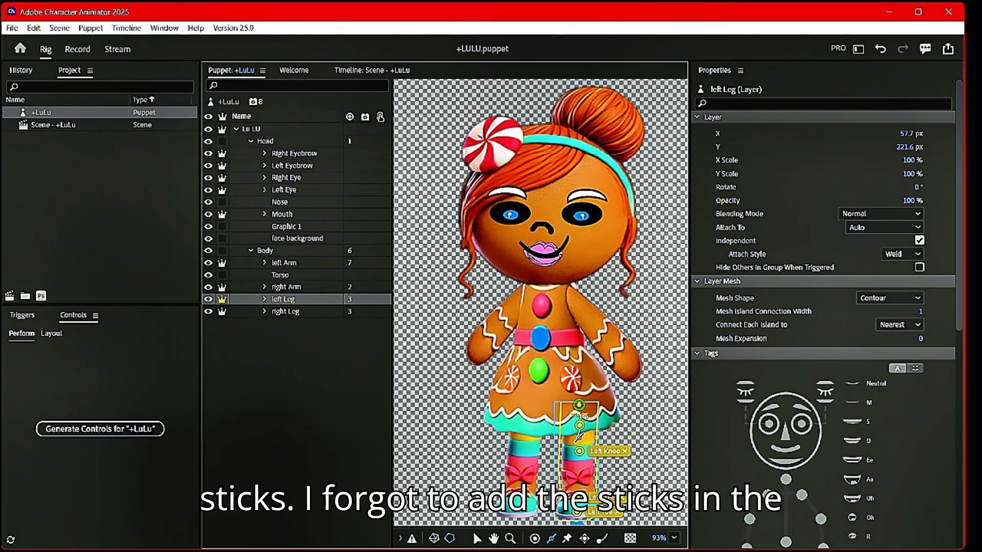
{"action": "left_click", "coordinate": [579, 426]}
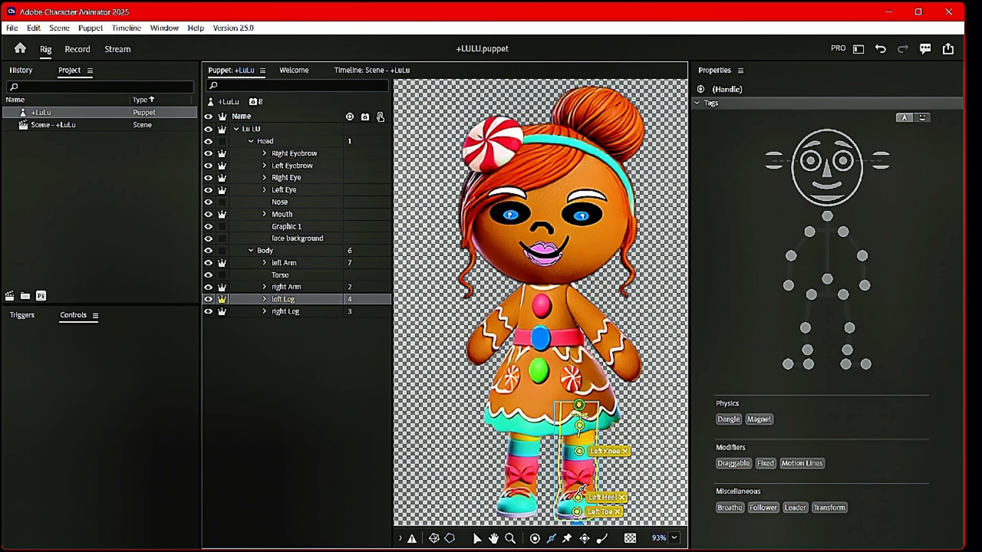
{"action": "left_click", "coordinate": [578, 472]}
{"action": "left_click_drag", "start_coordinate": [594, 505], "coordinate": [599, 508]}
{"action": "left_click", "coordinate": [597, 506]}
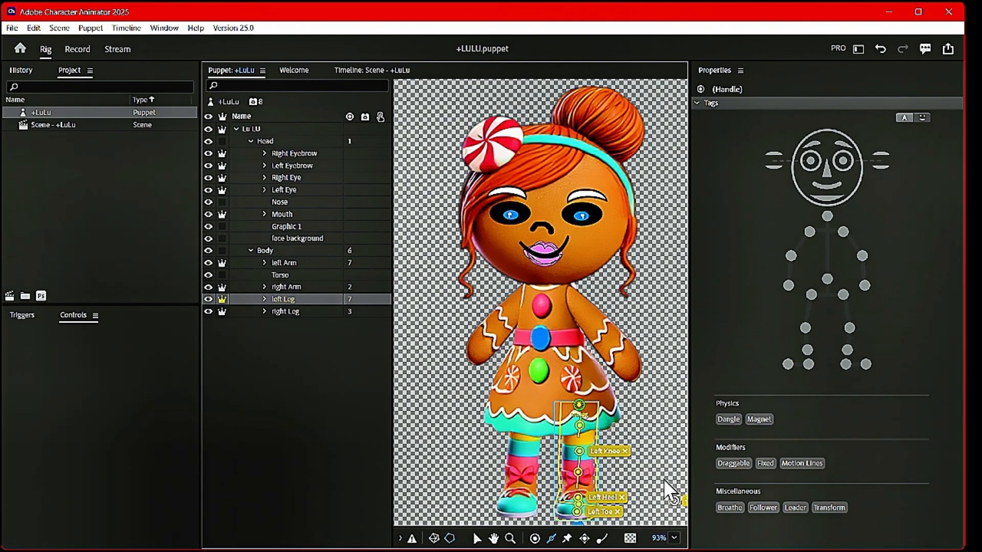
{"action": "left_click", "coordinate": [33, 28]}
{"action": "left_click", "coordinate": [59, 73]}
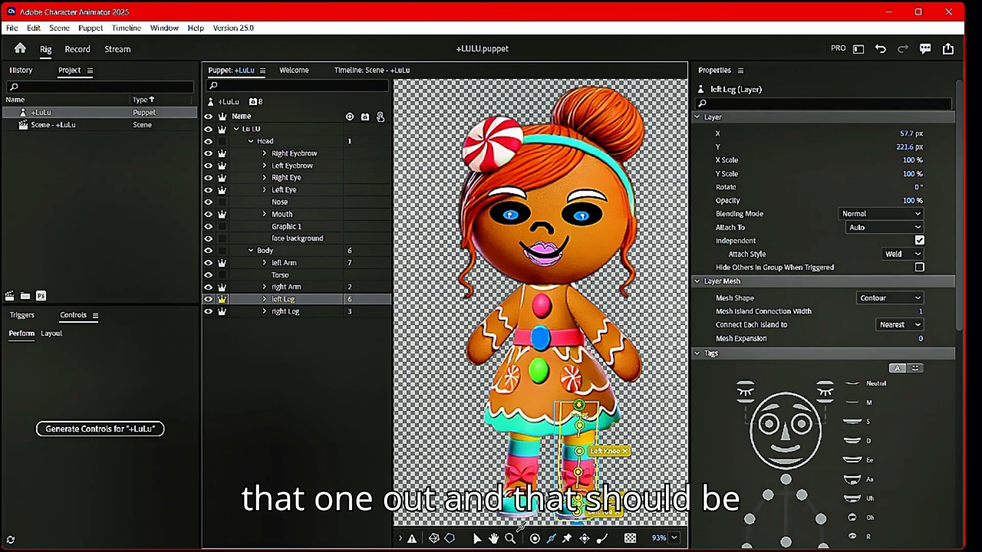
Step: Add sticks to the right Leg's thigh, shin and foot, and a horizontal stick across the Body at the waist
{"action": "left_click", "coordinate": [296, 310]}
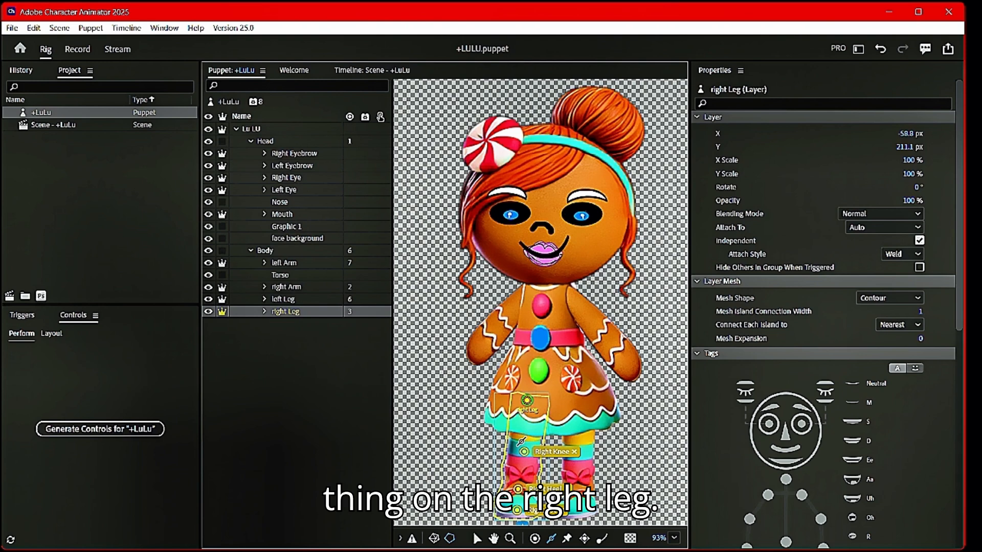
{"action": "left_click", "coordinate": [524, 426]}
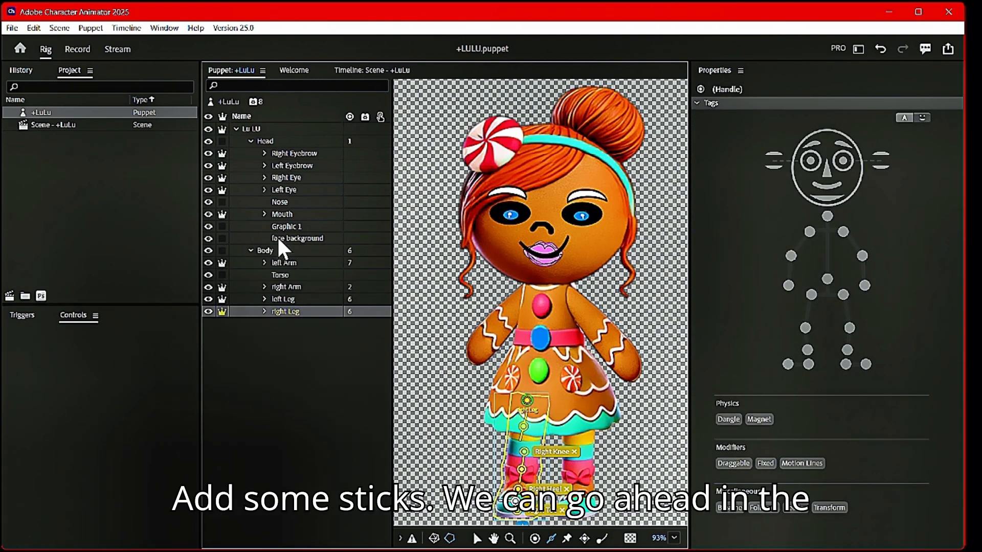
{"action": "left_click", "coordinate": [294, 249]}
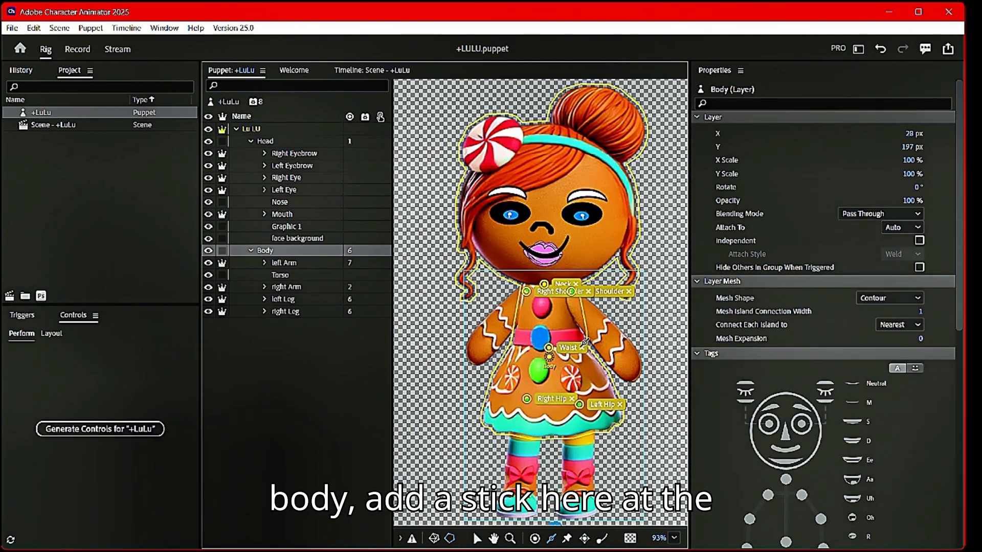
{"action": "left_click", "coordinate": [548, 344]}
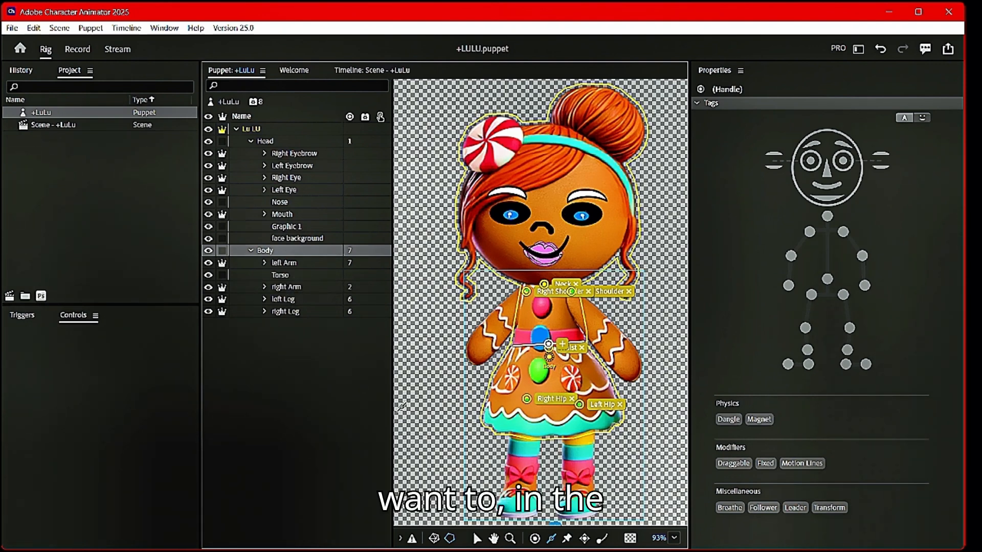
Step: Add a Dangle handle at each lower corner of the Torso layer's skirt
{"action": "left_click", "coordinate": [310, 275]}
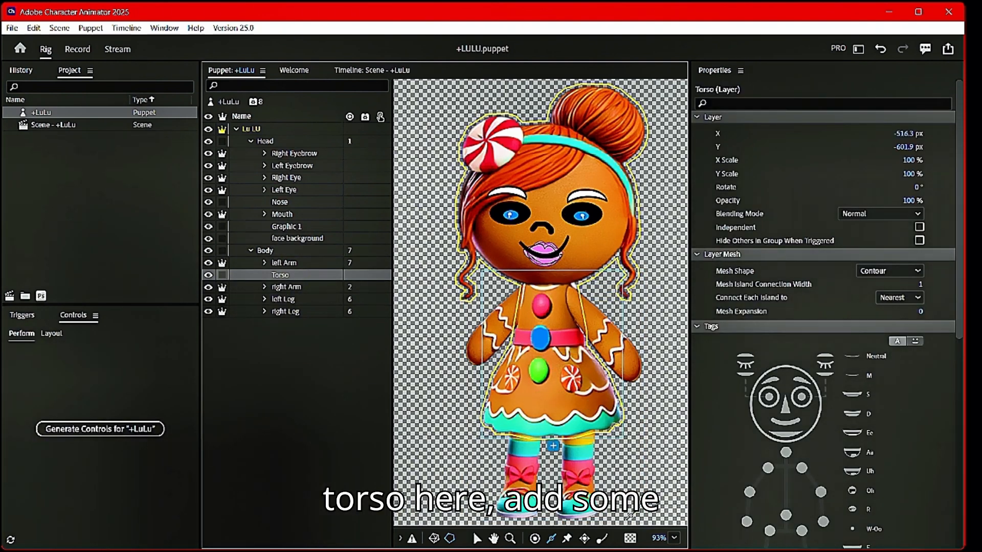
{"action": "left_click", "coordinate": [494, 424]}
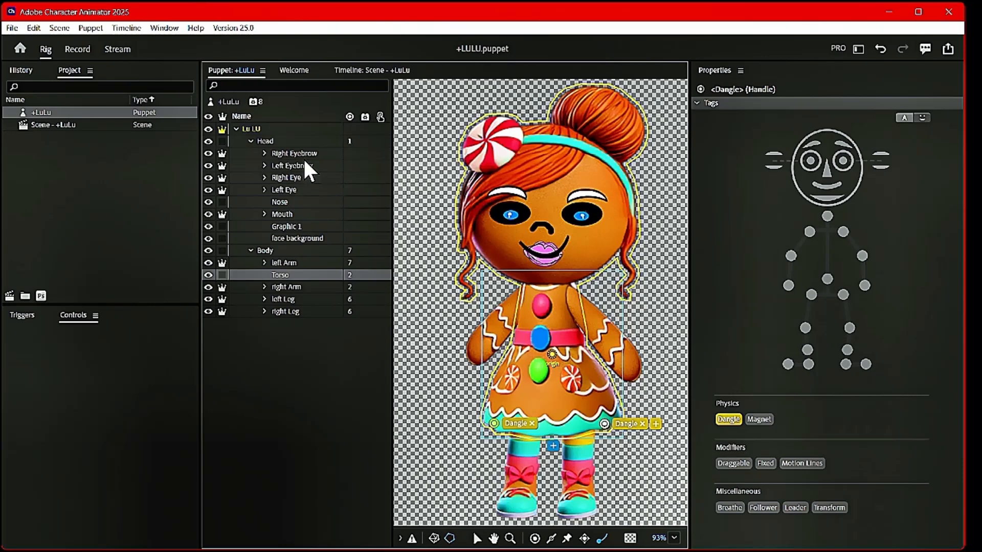
Step: Add a Dangle handle at the tip of each hanging hair curl on the Head's Graphic 1 layer
{"action": "left_click", "coordinate": [290, 141]}
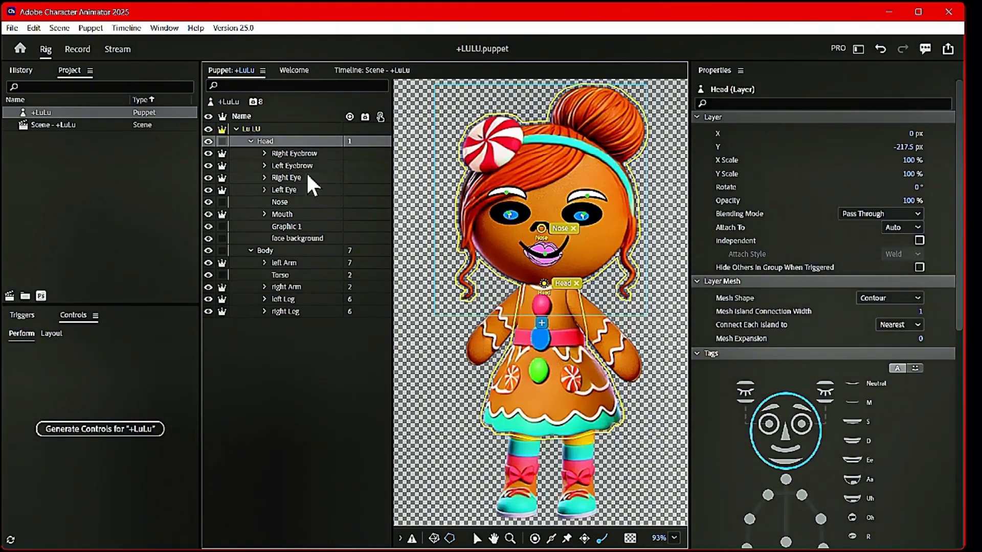
{"action": "left_click", "coordinate": [303, 237]}
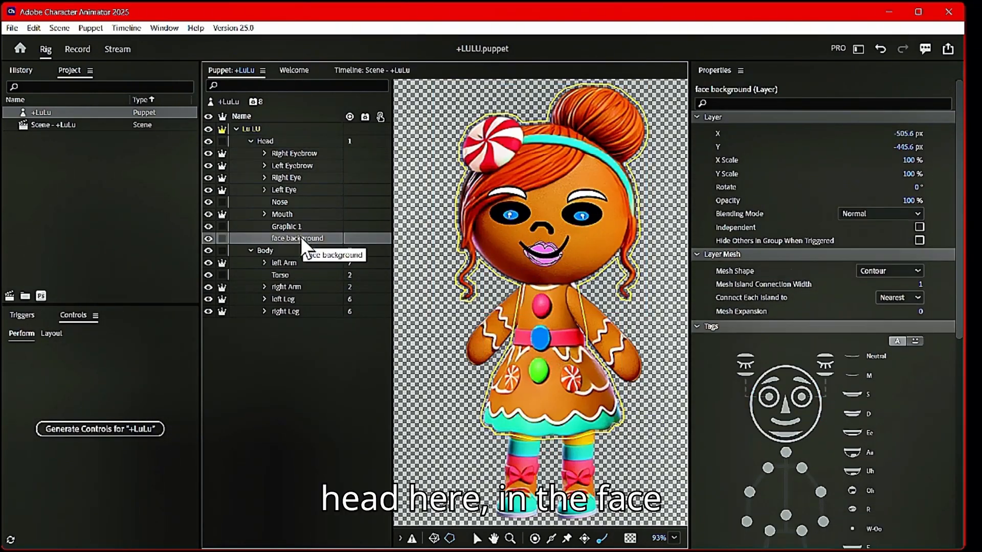
{"action": "left_click", "coordinate": [295, 226]}
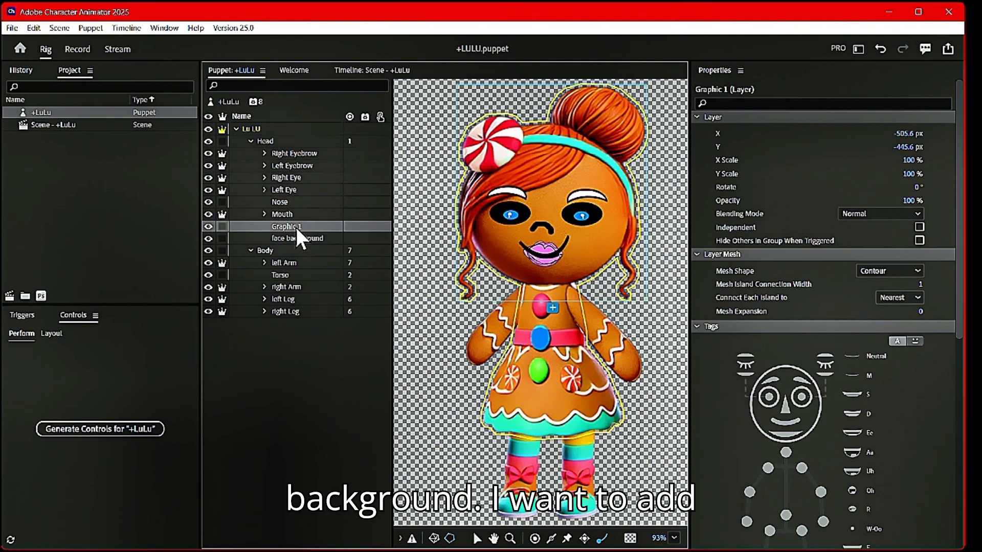
{"action": "left_click", "coordinate": [469, 296]}
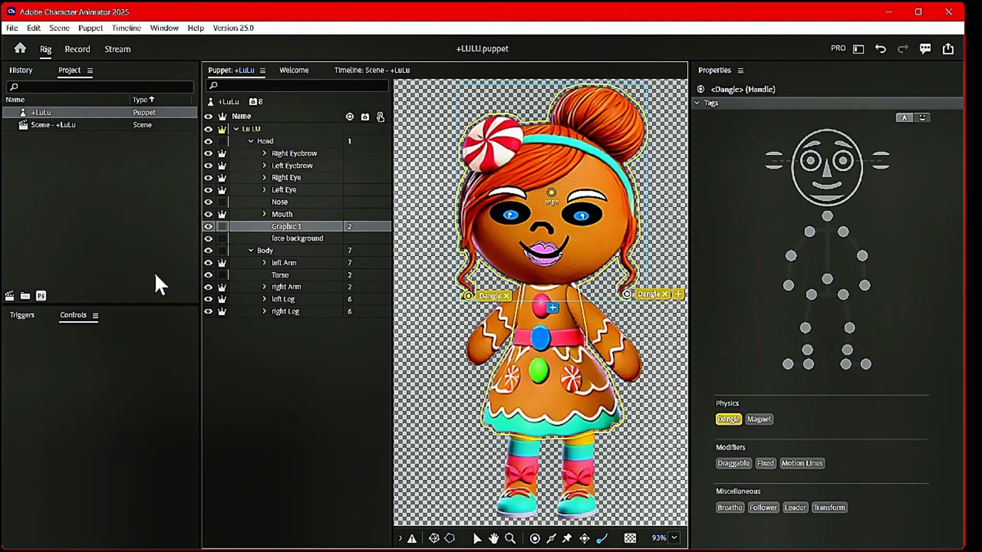
Step: Preview the puppet in the Record workspace and pull both arms outward to test their draggers
{"action": "left_click", "coordinate": [76, 50]}
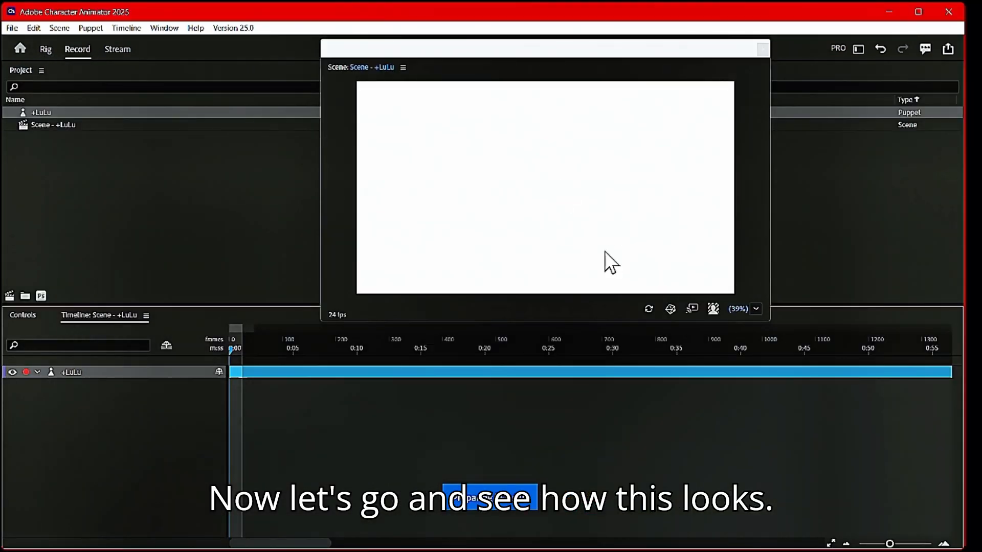
{"action": "left_click", "coordinate": [549, 223]}
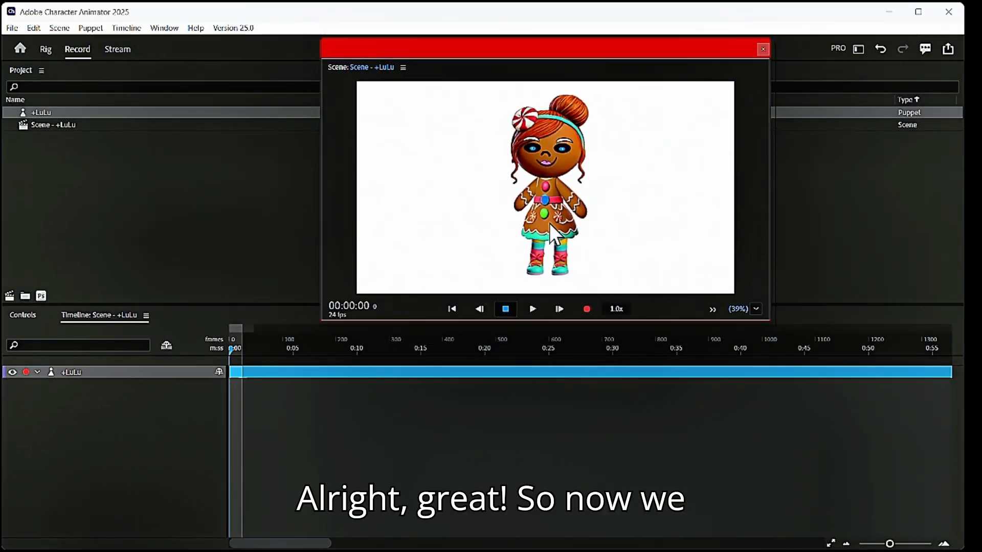
{"action": "left_click_drag", "start_coordinate": [583, 220], "coordinate": [605, 199]}
{"action": "mouse_move", "coordinate": [535, 206]}
{"action": "left_mouse_down"}
{"action": "mouse_move", "coordinate": [511, 158]}
{"action": "mouse_move", "coordinate": [502, 186]}
{"action": "mouse_move", "coordinate": [543, 209]}
{"action": "mouse_move", "coordinate": [518, 207]}
{"action": "left_mouse_up"}
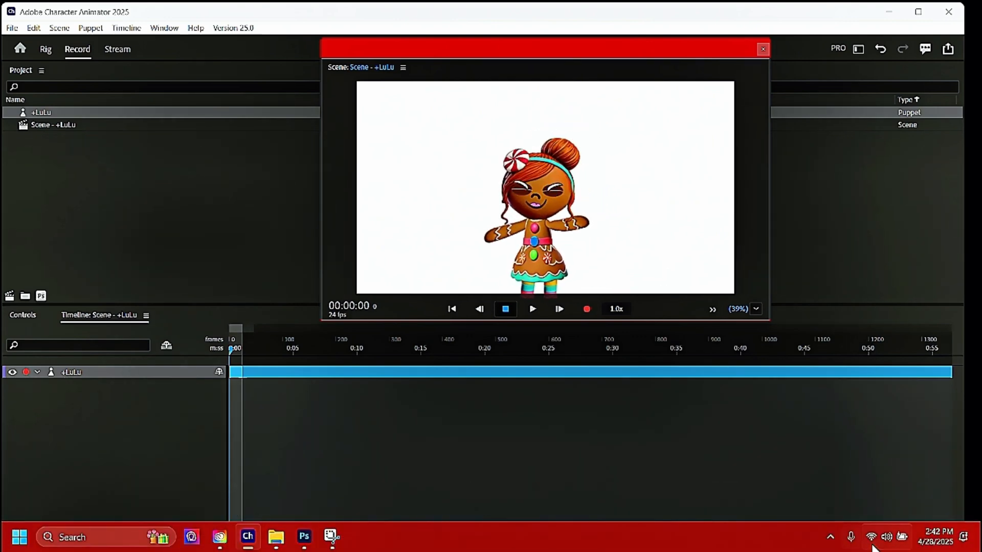
Step: Switch to the Windows volume mixer settings and set the system input device to Microphone Array (AMD Audio Device)
{"action": "left_click", "coordinate": [887, 542]}
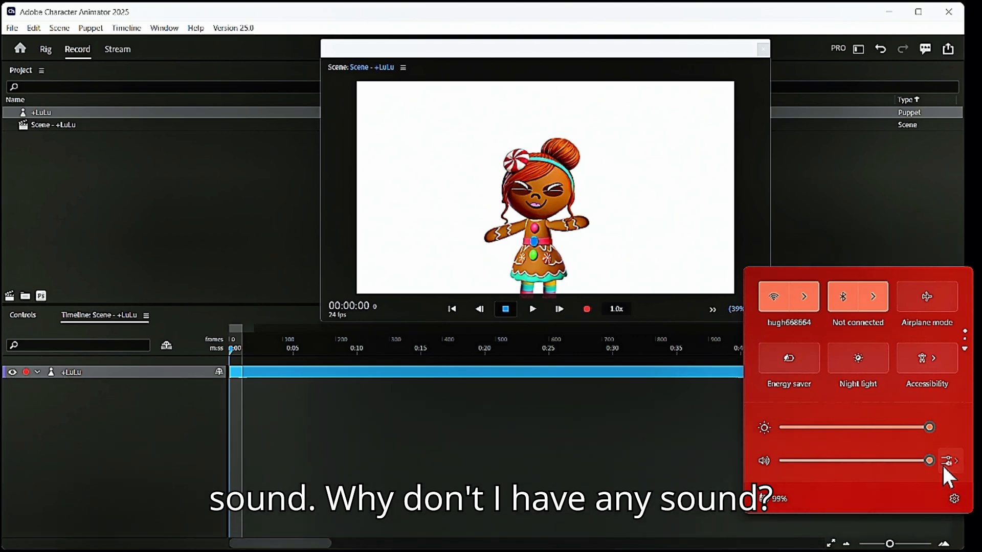
{"action": "left_click", "coordinate": [943, 465]}
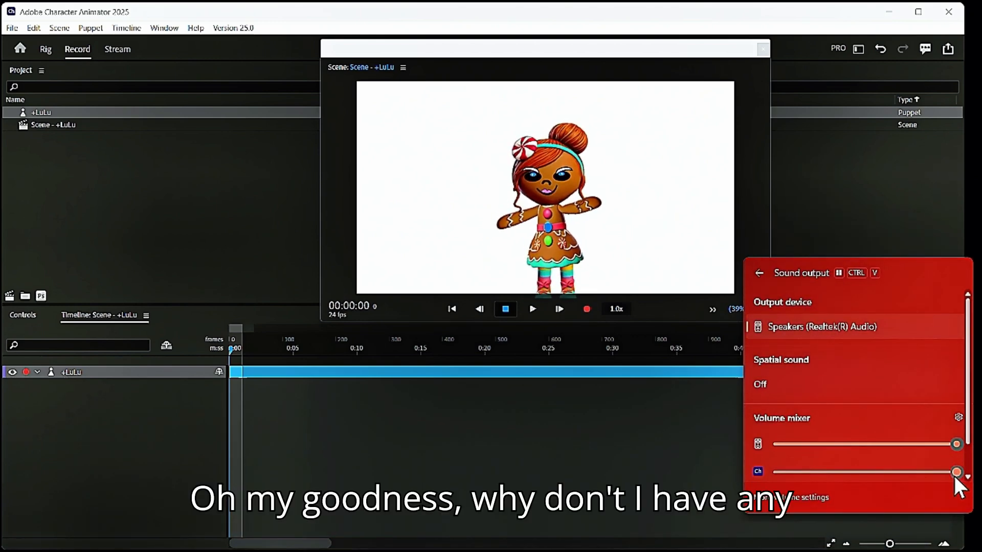
{"action": "scroll", "coordinate": [960, 442], "scroll_direction": "down", "scroll_amount": 1}
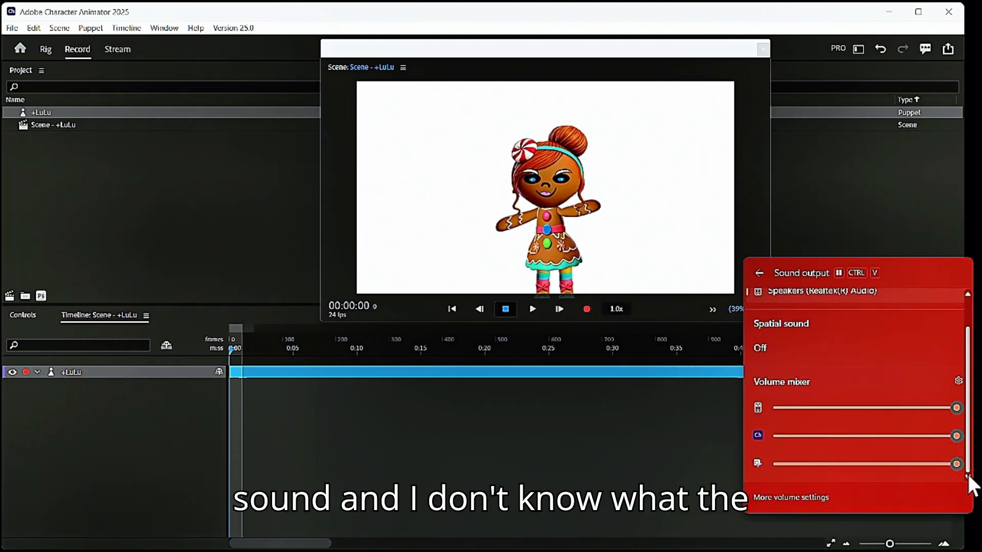
{"action": "left_click", "coordinate": [959, 381]}
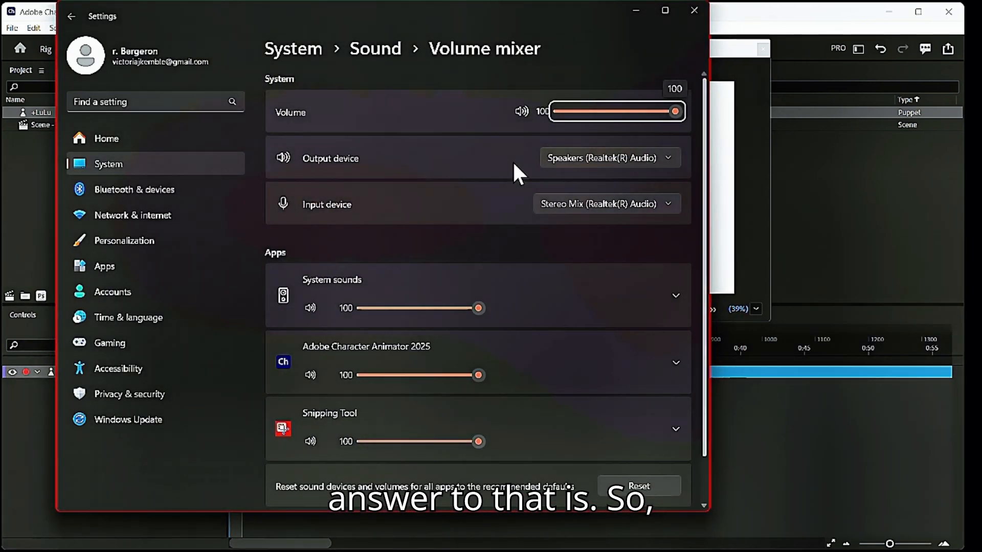
{"action": "left_click", "coordinate": [630, 159]}
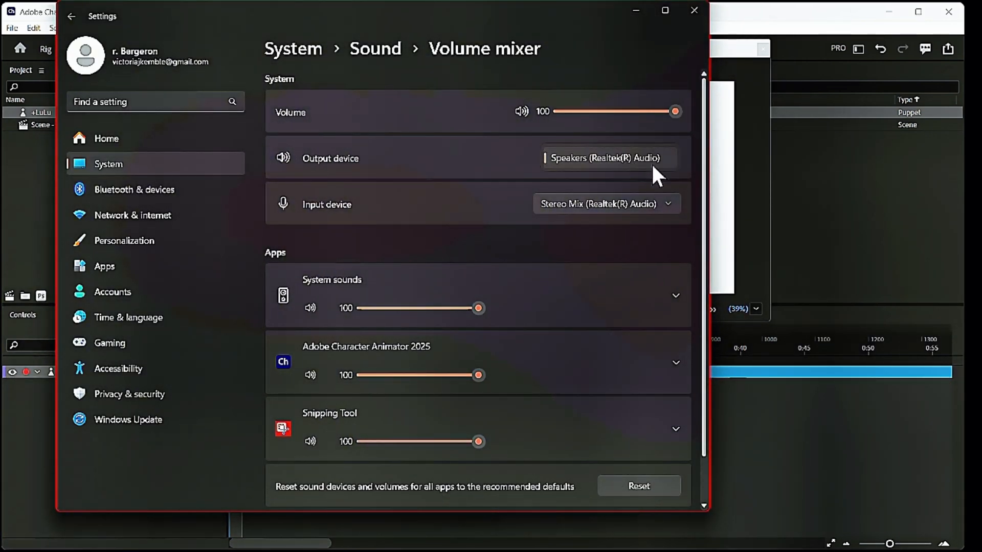
{"action": "left_click", "coordinate": [641, 204]}
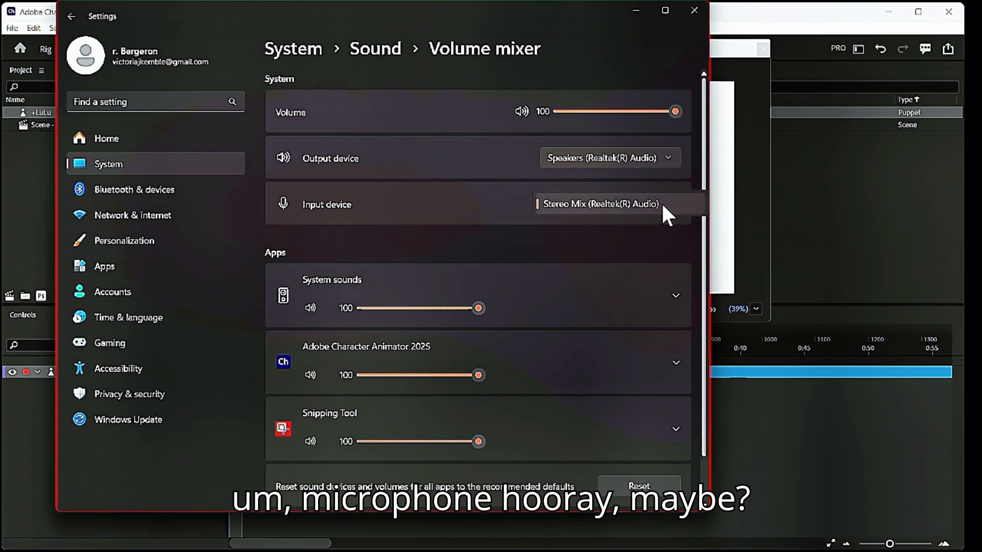
{"action": "left_click", "coordinate": [661, 202]}
{"action": "left_click", "coordinate": [652, 181]}
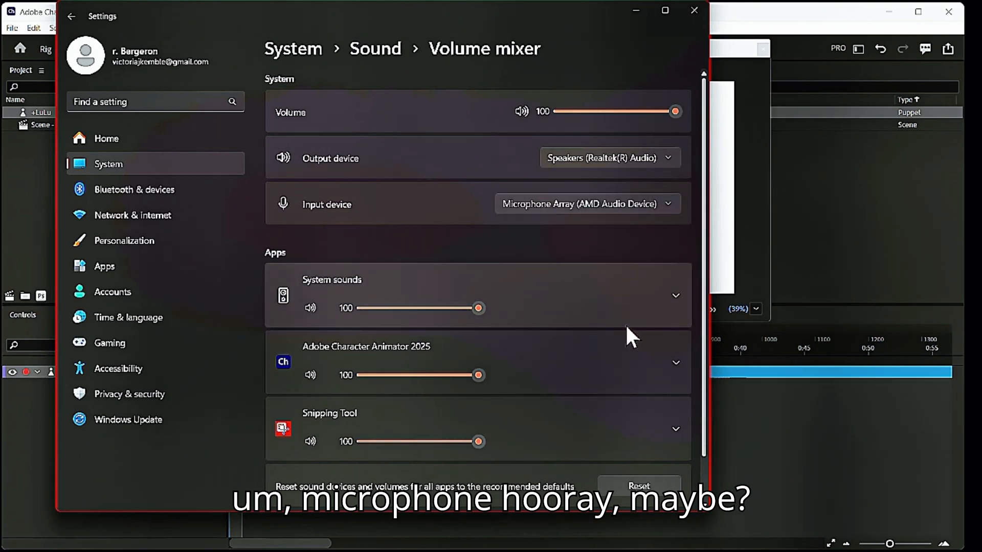
Step: Expand Character Animator's sound options, reset sound devices and volumes for all apps, and close Settings
{"action": "left_click", "coordinate": [668, 366]}
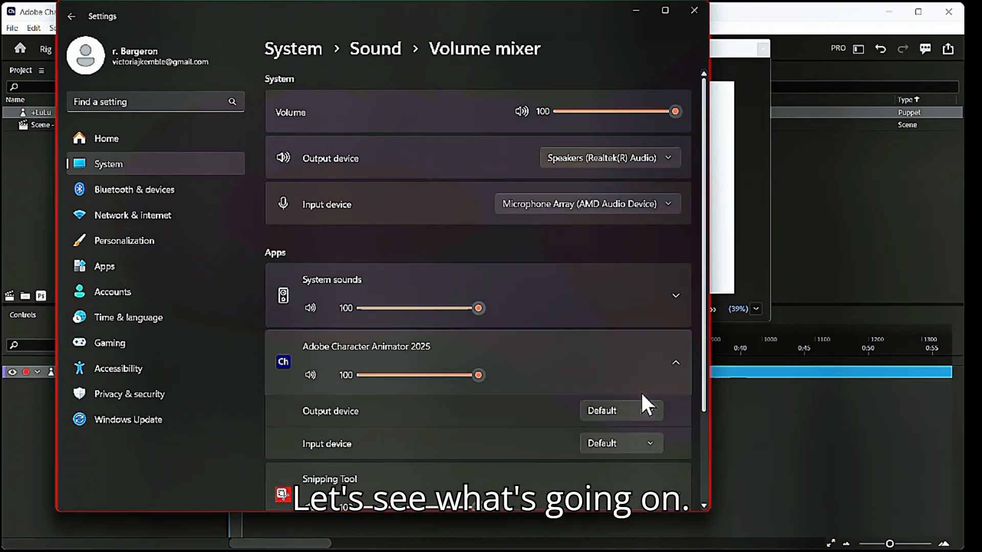
{"action": "scroll", "coordinate": [638, 419], "scroll_direction": "down", "scroll_amount": 3}
{"action": "left_click", "coordinate": [634, 434]}
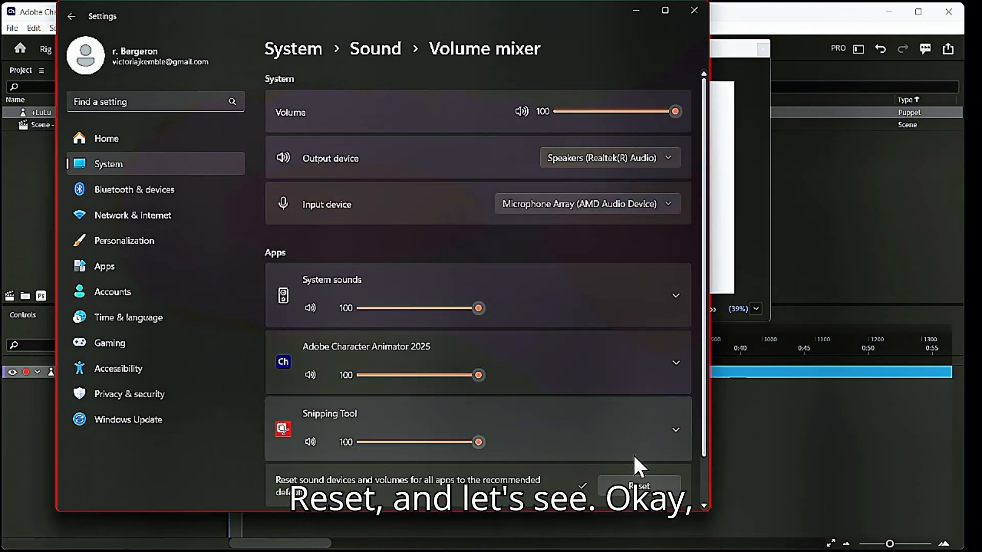
{"action": "left_click", "coordinate": [694, 10]}
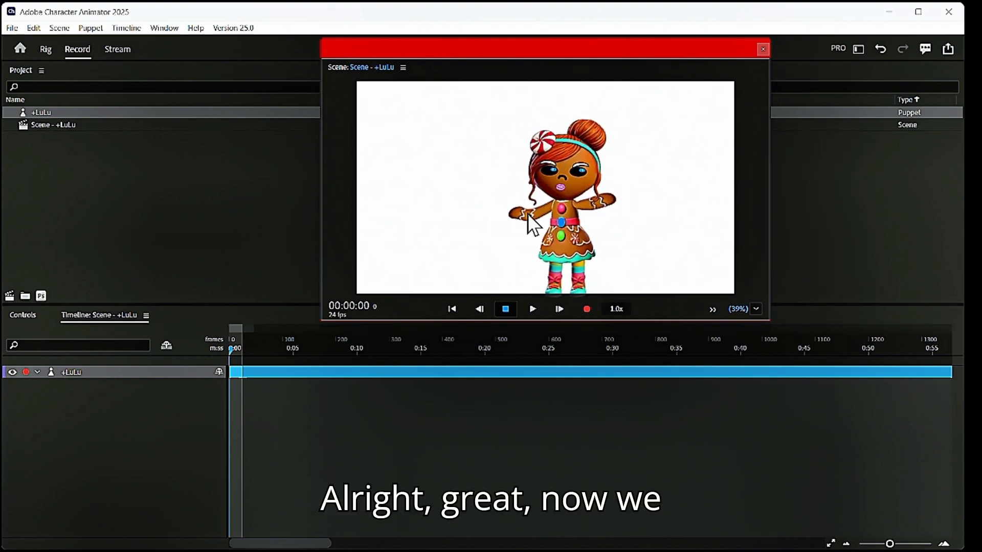
Step: Test both arm draggers again by moving the puppet's hands in the scene, and return to the Rig workspace
{"action": "left_click_drag", "start_coordinate": [527, 213], "coordinate": [499, 217]}
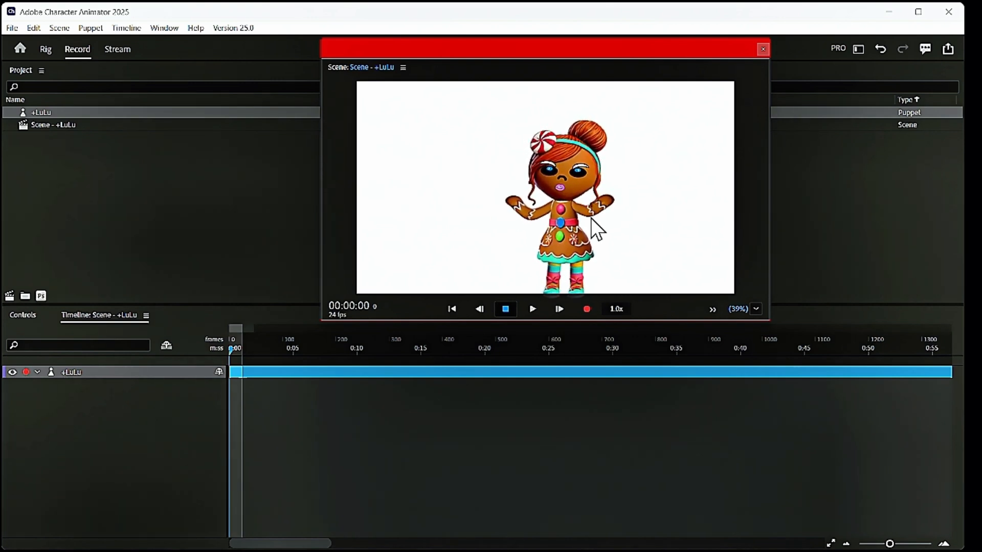
{"action": "left_click_drag", "start_coordinate": [591, 218], "coordinate": [630, 215]}
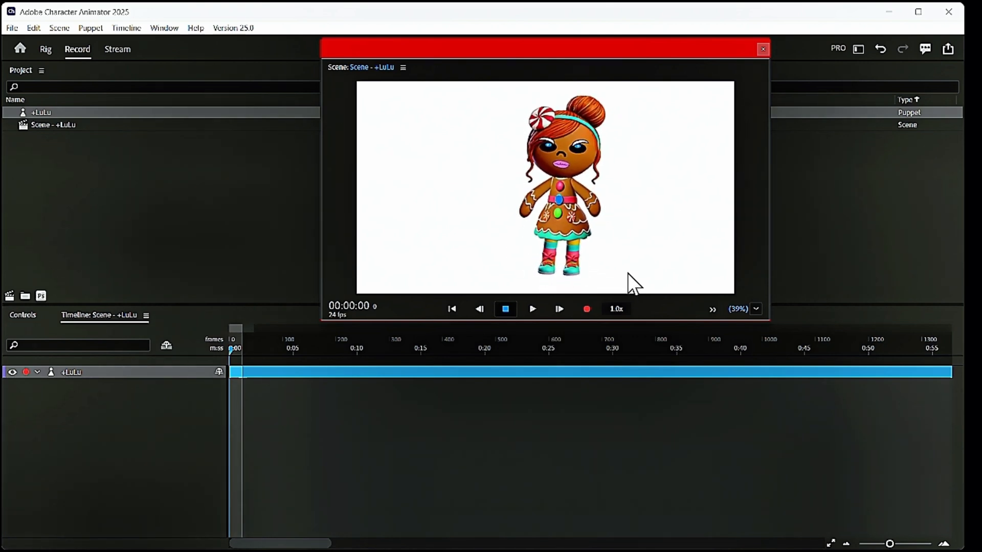
{"action": "left_click", "coordinate": [46, 51]}
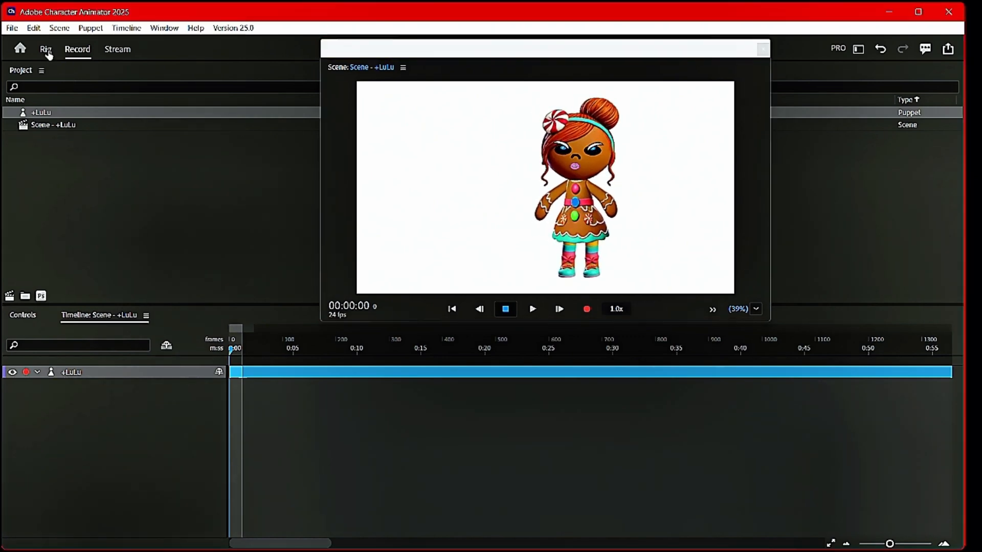
{"action": "left_click", "coordinate": [46, 50]}
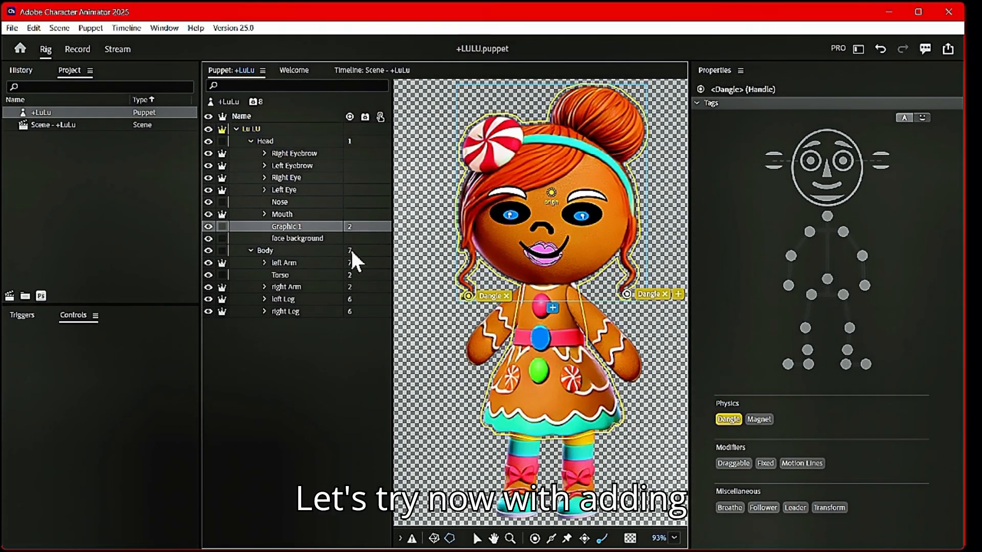
Step: Add the Body, Limb IK and Motion Library behaviors to the top-level +LuLu puppet
{"action": "left_click", "coordinate": [255, 102]}
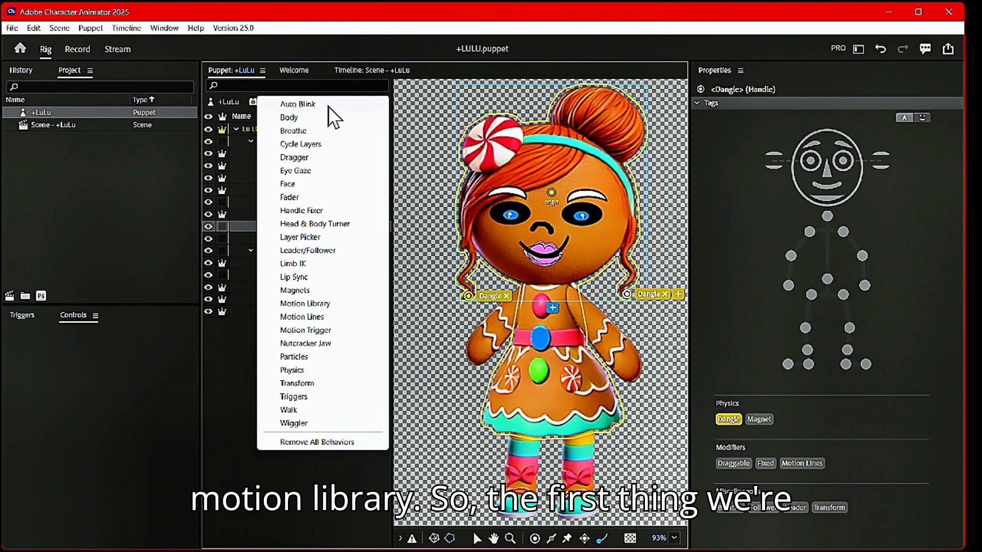
{"action": "left_click", "coordinate": [234, 109]}
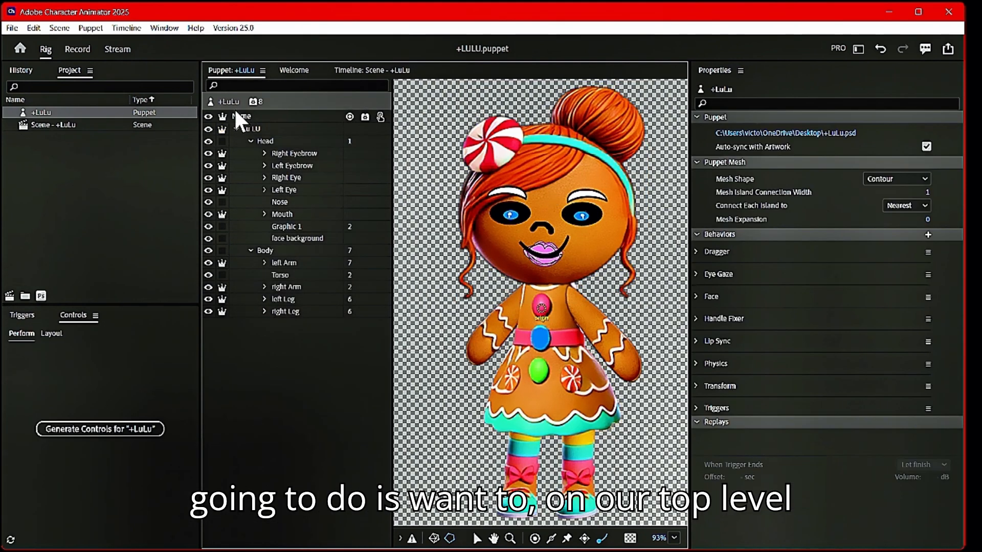
{"action": "mouse_move", "coordinate": [254, 103]}
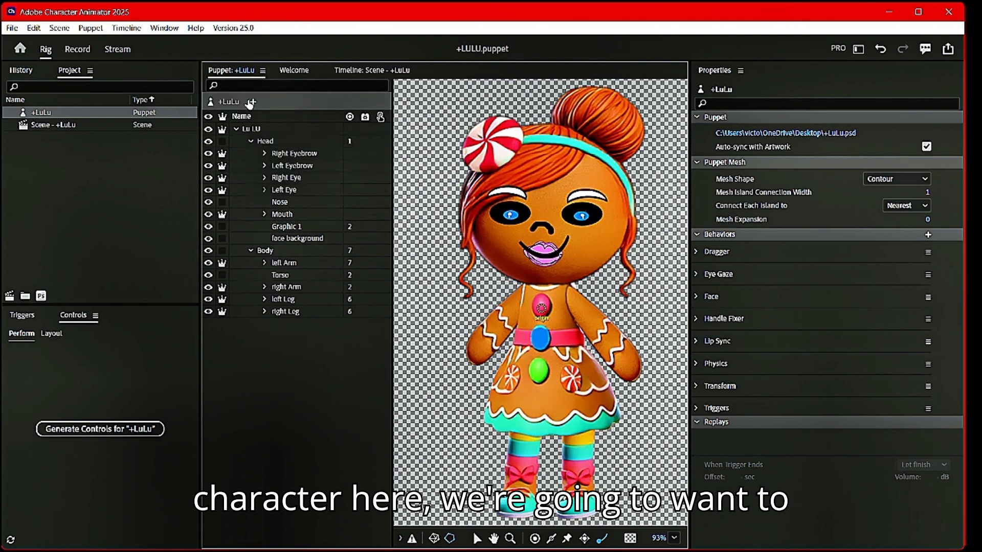
{"action": "left_click", "coordinate": [252, 103]}
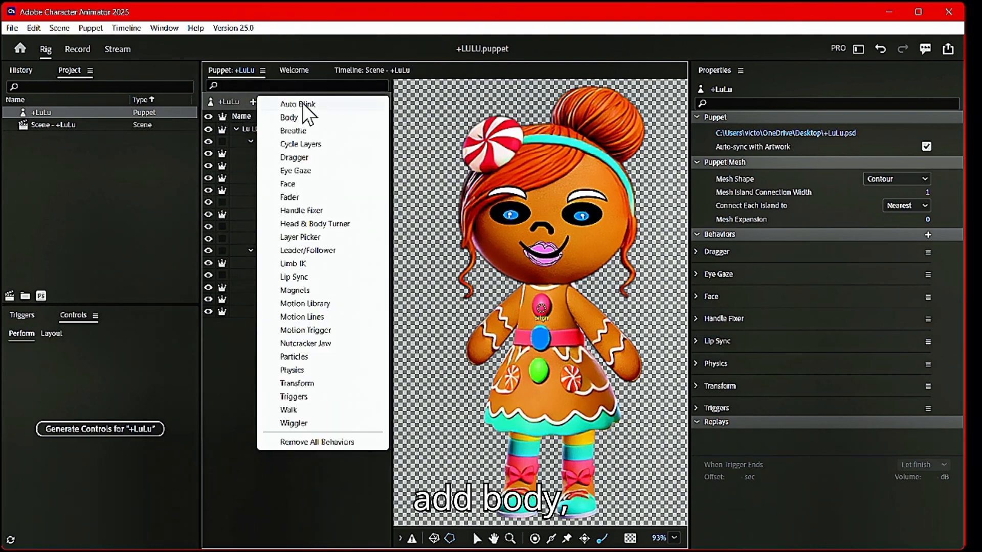
{"action": "left_click", "coordinate": [301, 116]}
{"action": "left_click", "coordinate": [254, 102]}
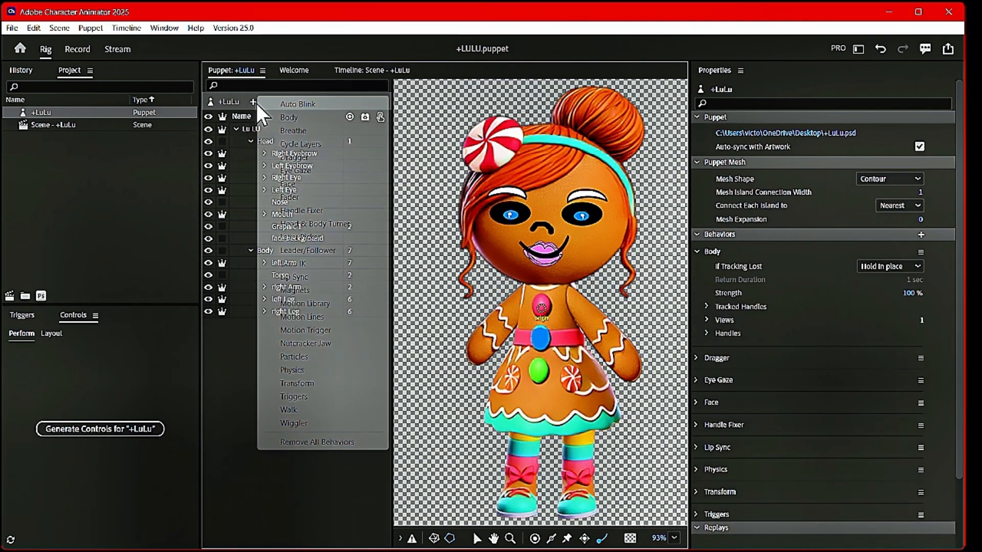
{"action": "left_click", "coordinate": [310, 263]}
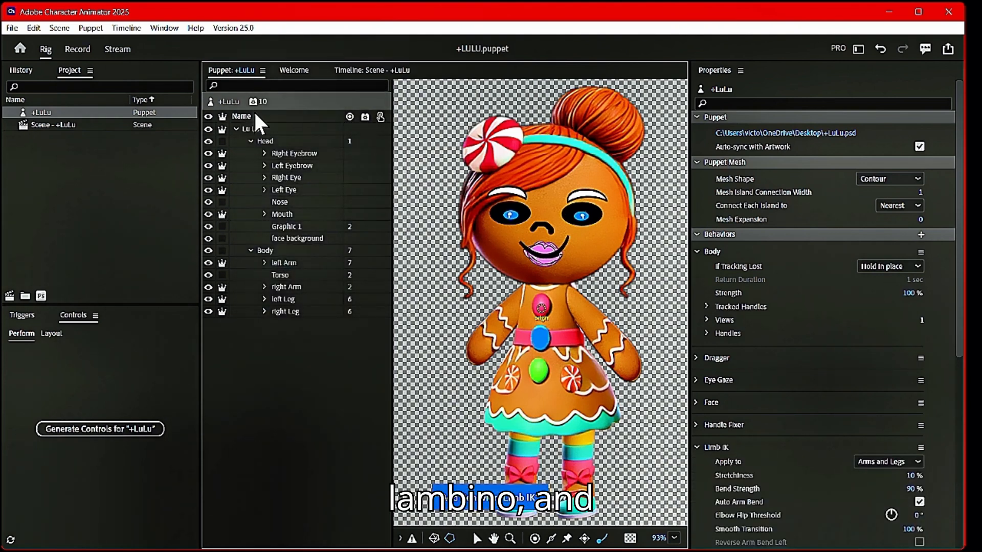
{"action": "left_click", "coordinate": [253, 103]}
{"action": "left_click", "coordinate": [337, 303]}
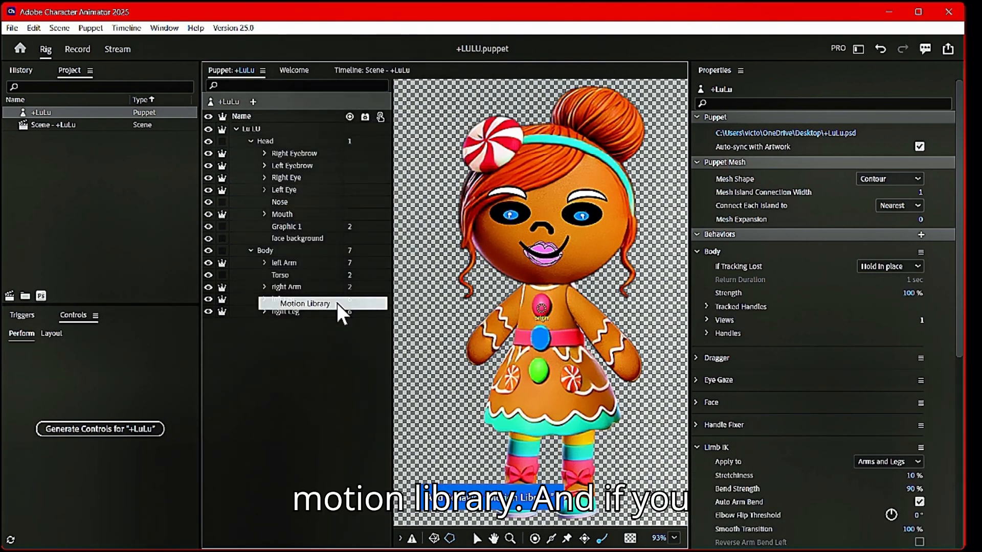
Step: Set the Motion Library behavior's motion to Chicken Dance from the Dance category
{"action": "scroll", "coordinate": [906, 353], "scroll_direction": "down", "scroll_amount": 1}
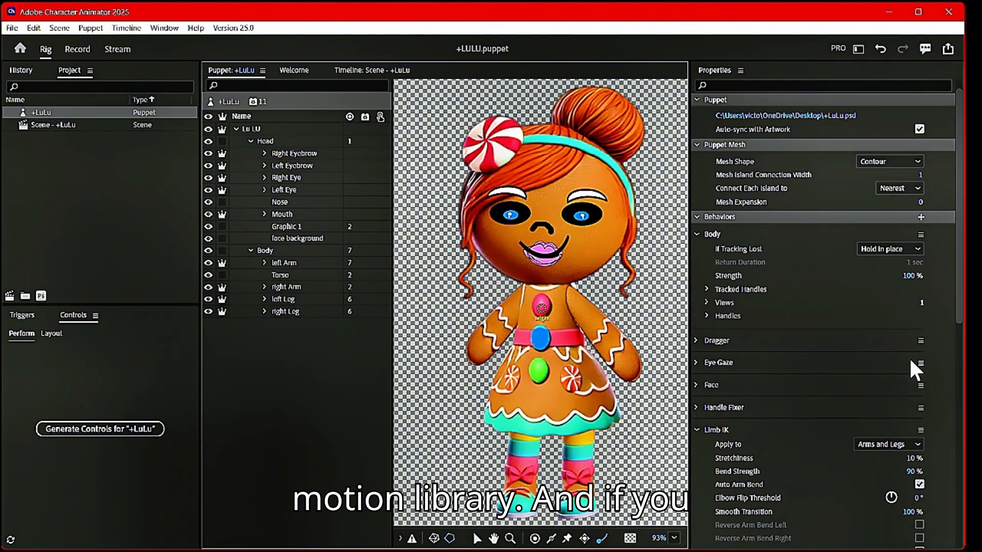
{"action": "scroll", "coordinate": [910, 358], "scroll_direction": "down", "scroll_amount": 5}
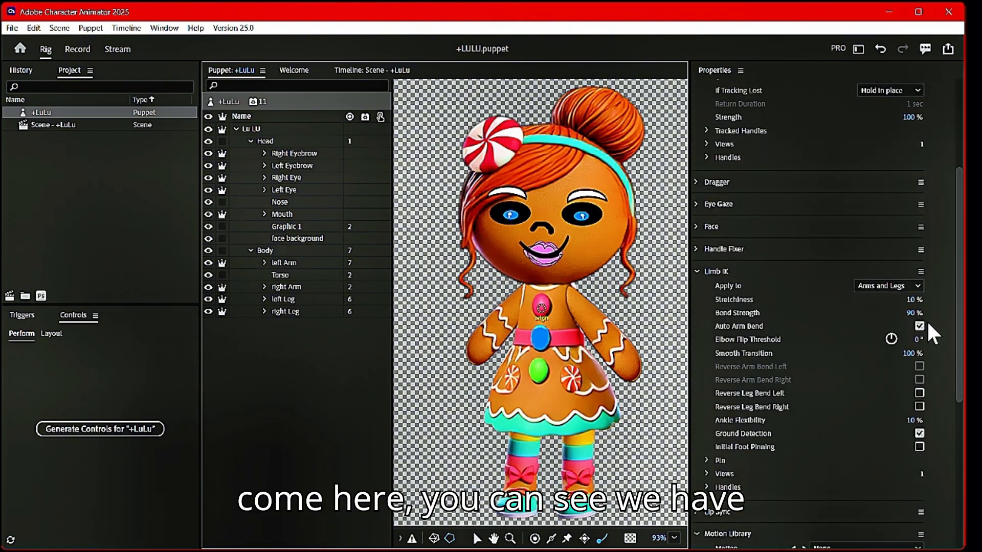
{"action": "scroll", "coordinate": [806, 336], "scroll_direction": "down", "scroll_amount": 3}
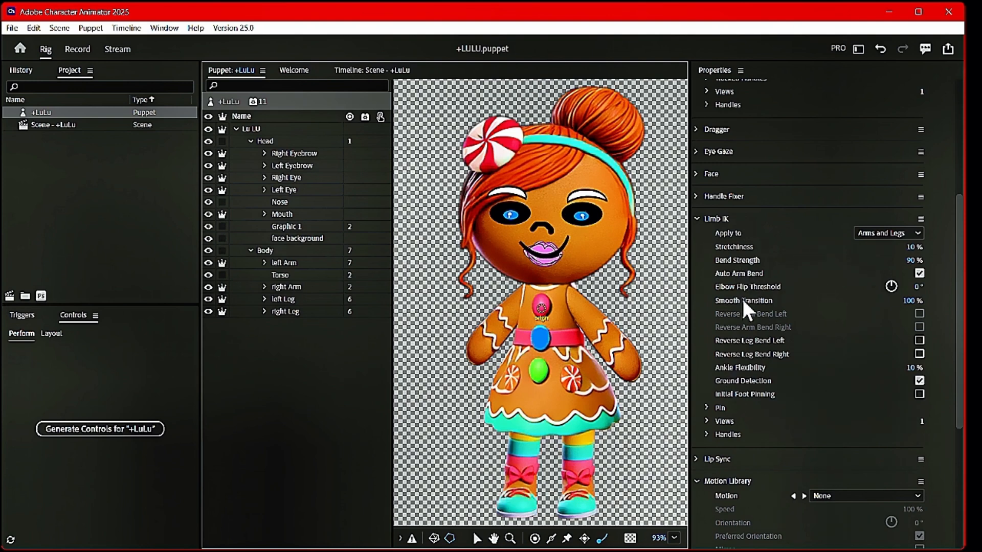
{"action": "scroll", "coordinate": [842, 444], "scroll_direction": "down", "scroll_amount": 3}
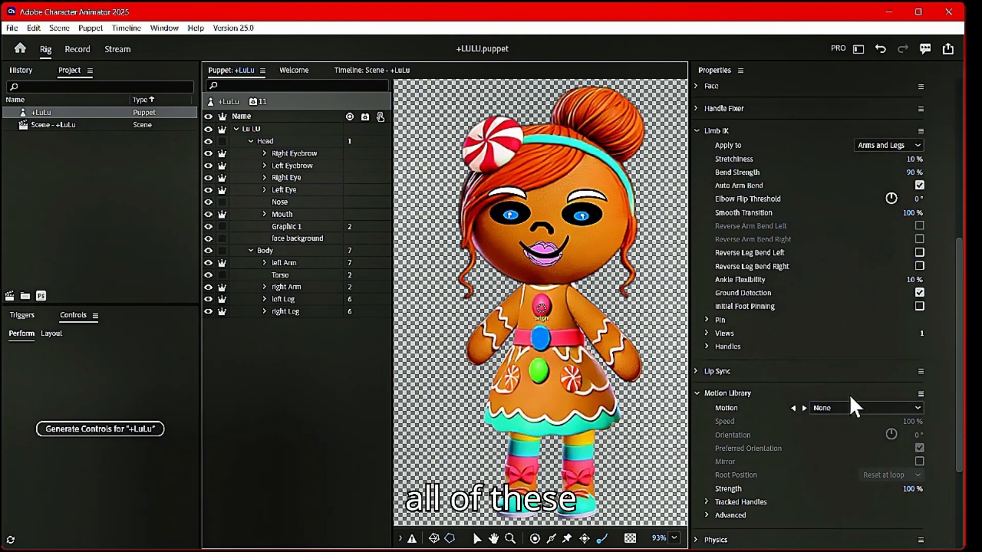
{"action": "left_click", "coordinate": [919, 409]}
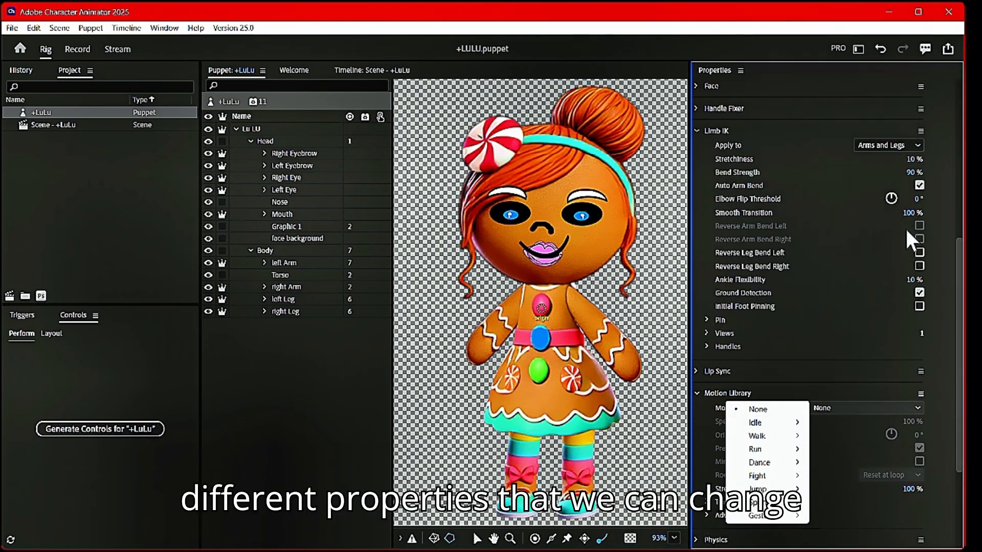
{"action": "mouse_move", "coordinate": [773, 465]}
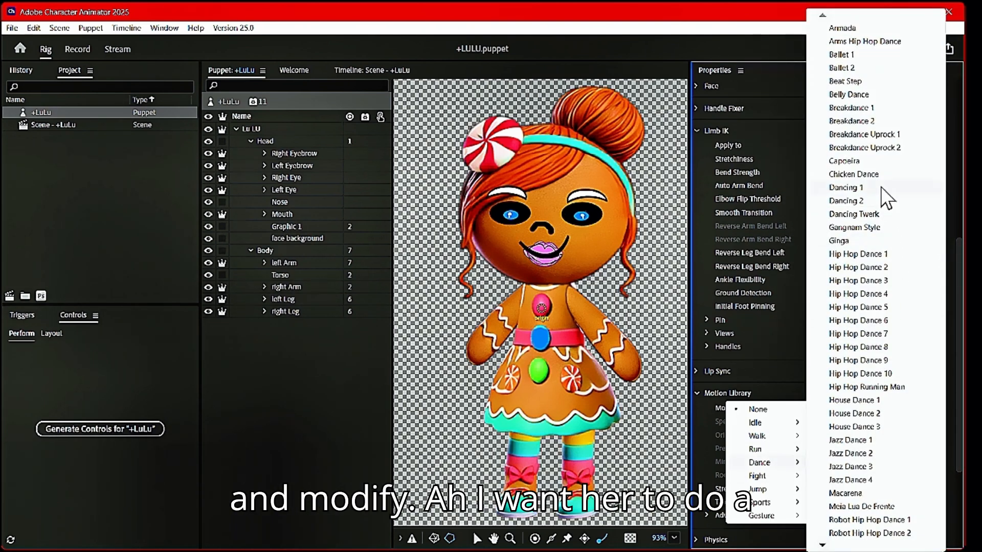
{"action": "left_click", "coordinate": [877, 174]}
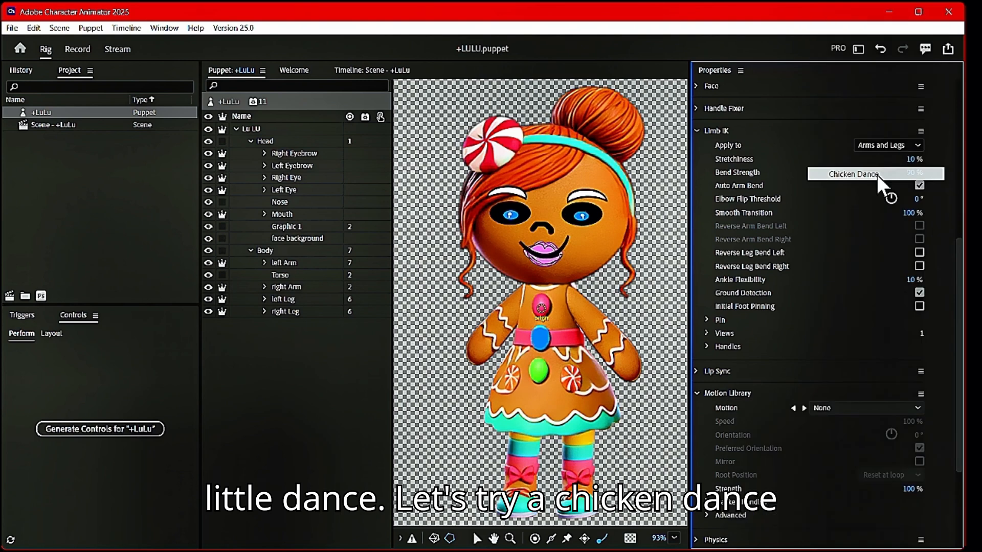
Step: In the Record workspace, arrange the floating Scene and Properties windows beside each other and expand the puppet's Motion Library behavior
{"action": "left_click", "coordinate": [82, 49]}
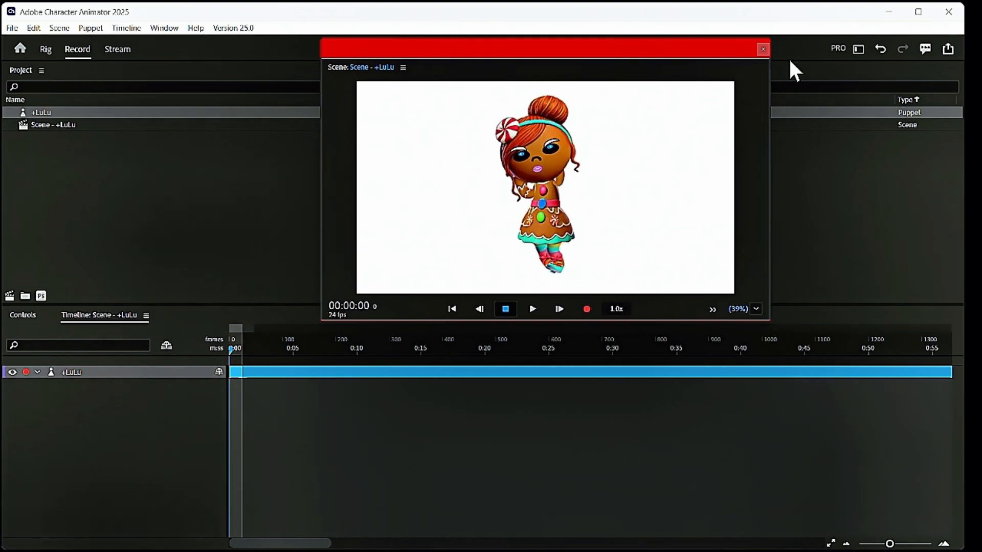
{"action": "left_click_drag", "start_coordinate": [696, 53], "coordinate": [628, 63]}
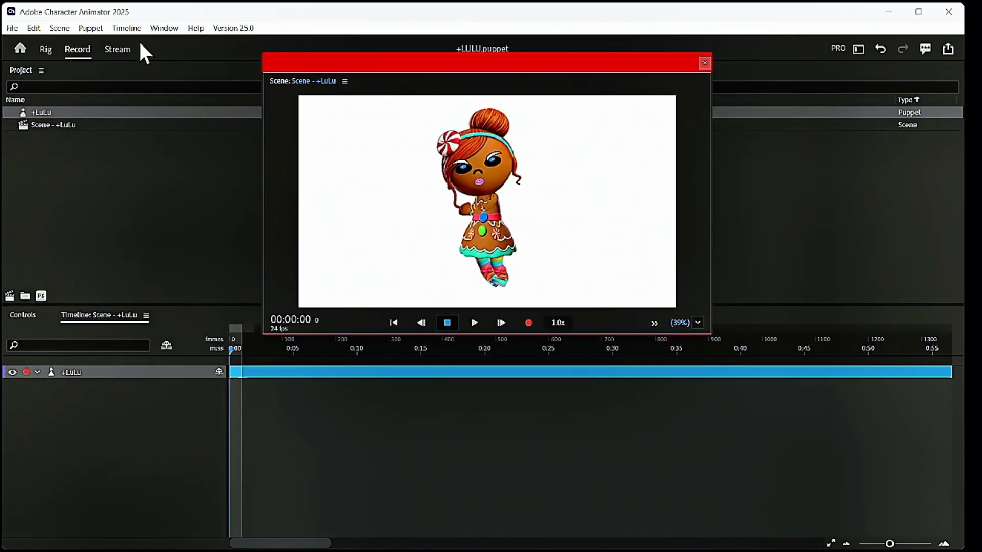
{"action": "left_click", "coordinate": [160, 27]}
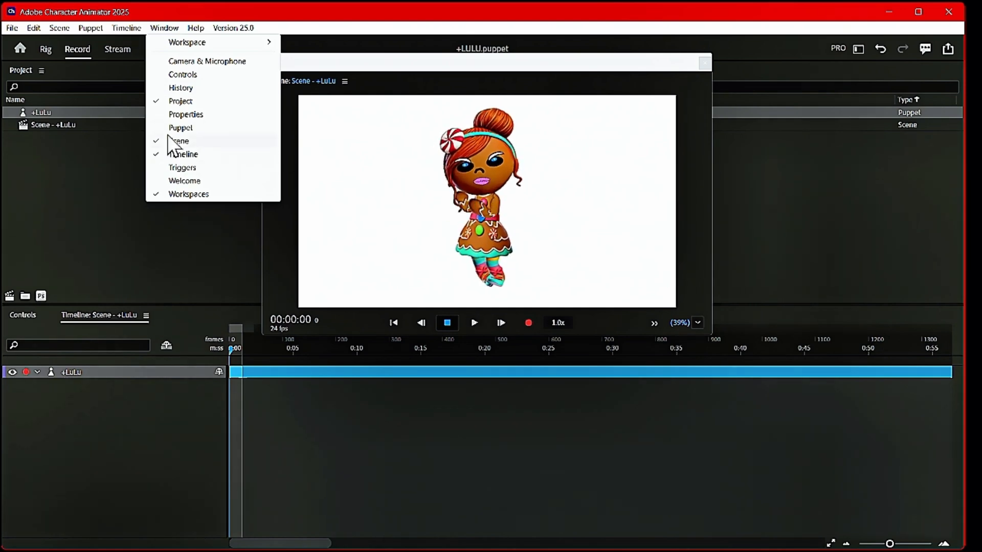
{"action": "left_click", "coordinate": [202, 112]}
{"action": "left_click_drag", "start_coordinate": [618, 103], "coordinate": [800, 26]}
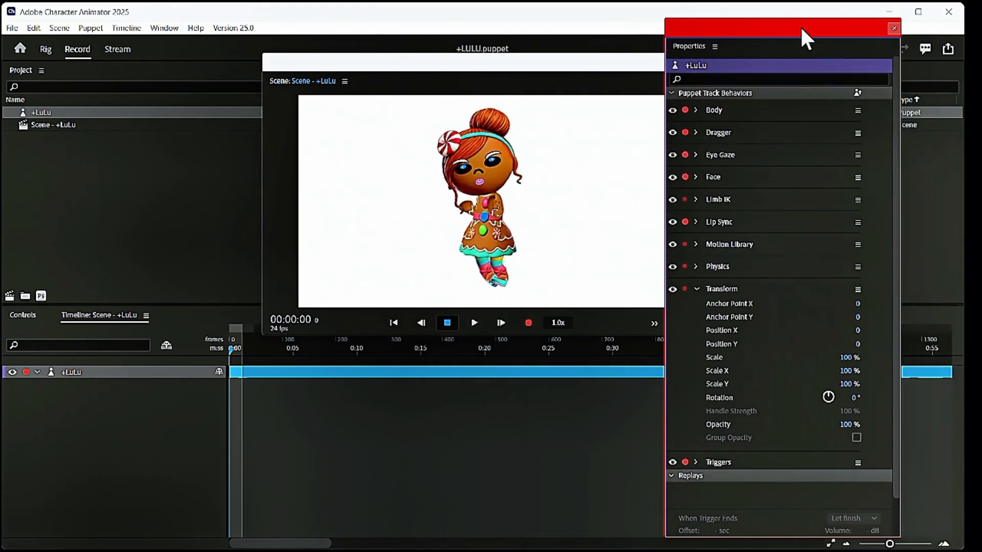
{"action": "left_click", "coordinate": [696, 244]}
Step: Try the Hip Hop Dance 6 motion from the Dance category on the puppet and view it in the scene
{"action": "left_click", "coordinate": [853, 260]}
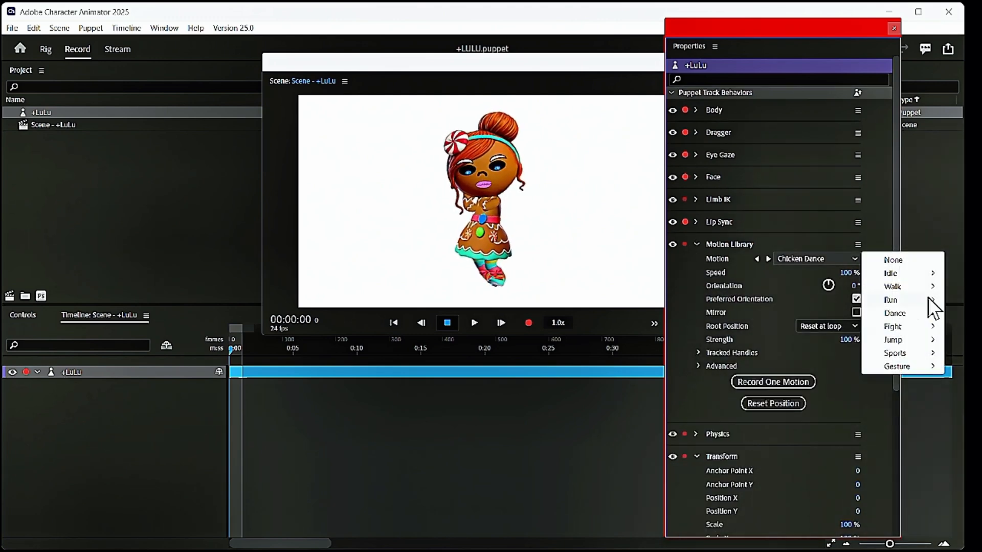
{"action": "mouse_move", "coordinate": [895, 313]}
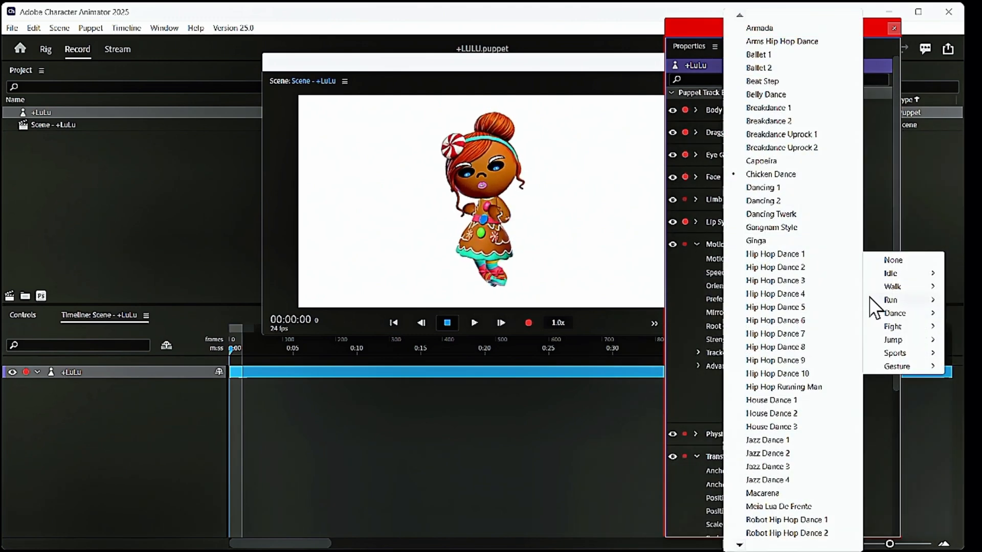
{"action": "left_click", "coordinate": [790, 324]}
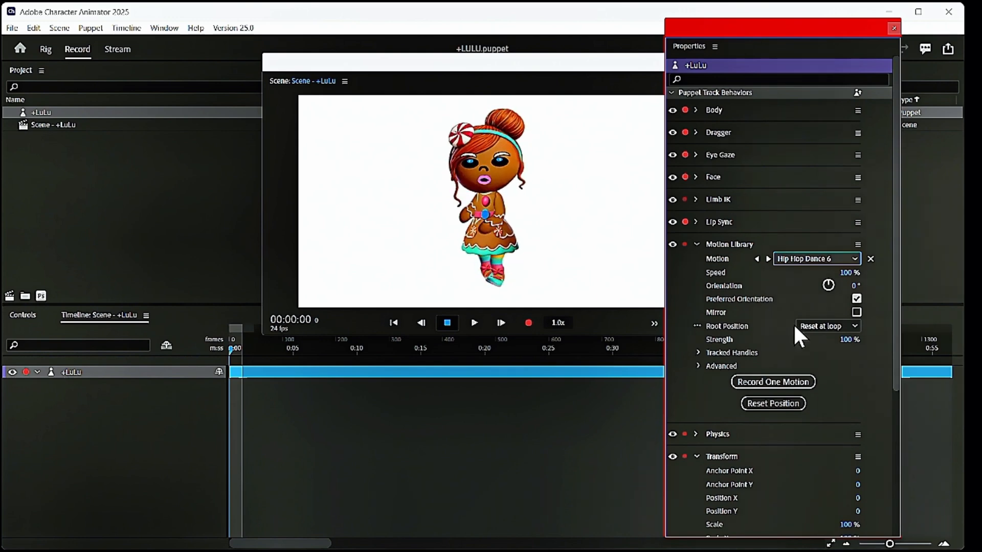
{"action": "left_click", "coordinate": [456, 310]}
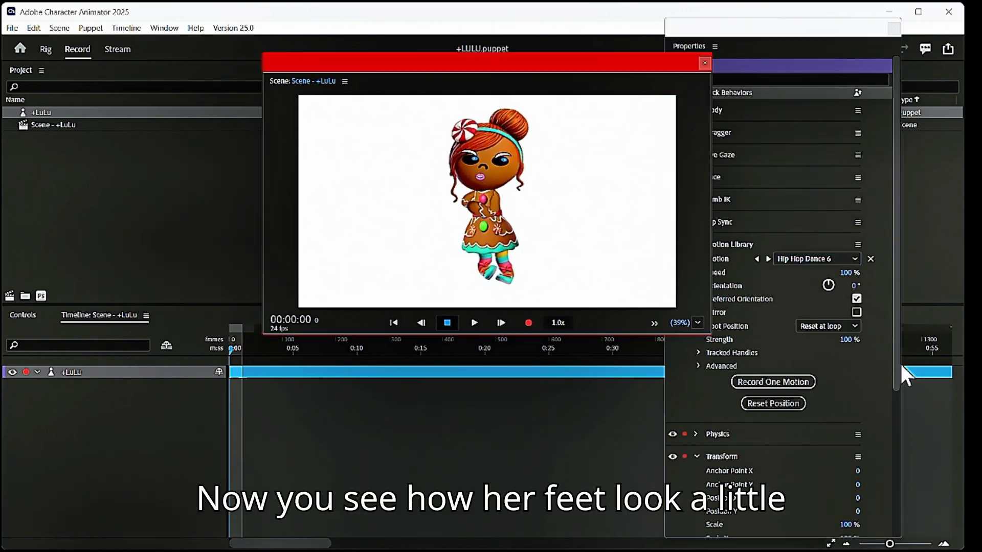
Step: Set the Motion Library motion to Run - Dangling Arms from the Run category and view the puppet in the scene
{"action": "left_click", "coordinate": [853, 259]}
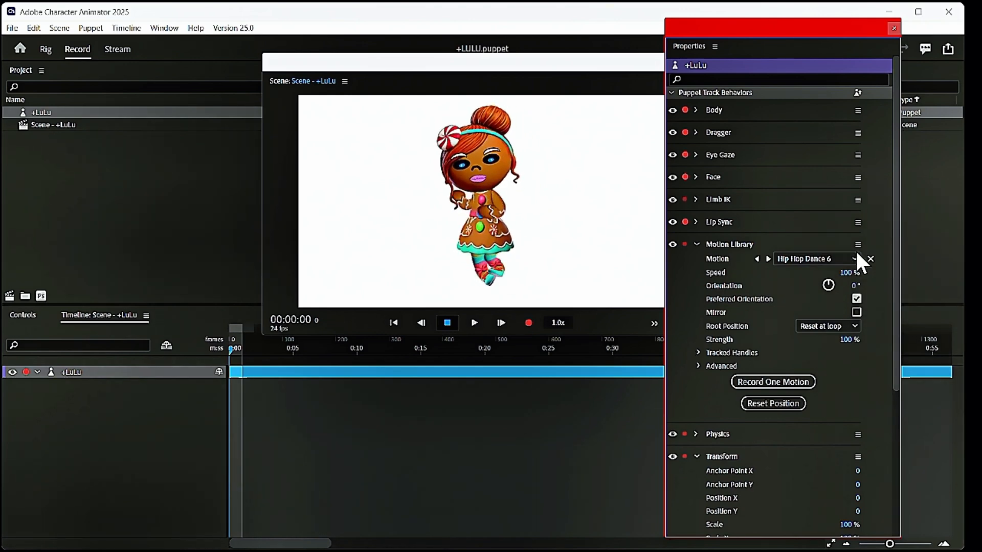
{"action": "left_click", "coordinate": [854, 259]}
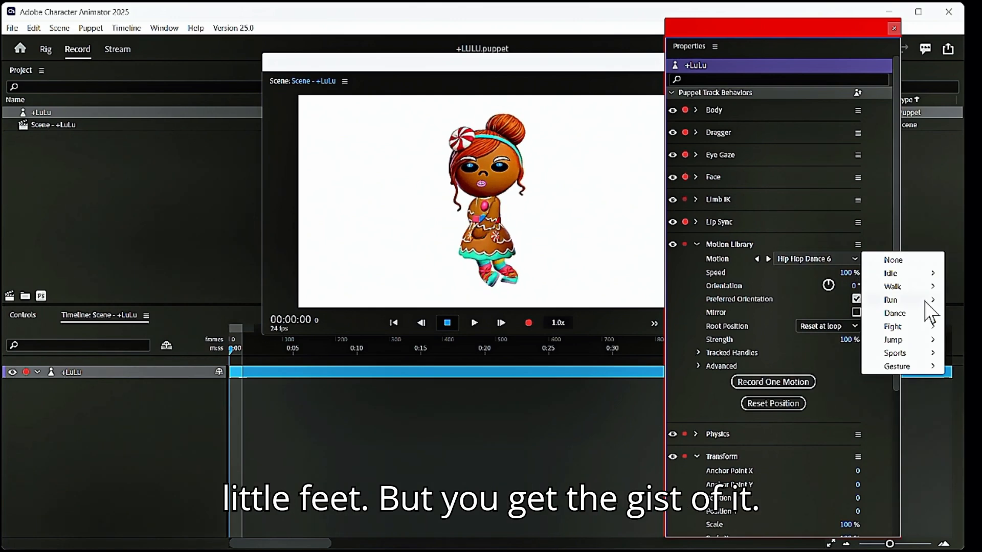
{"action": "mouse_move", "coordinate": [920, 299]}
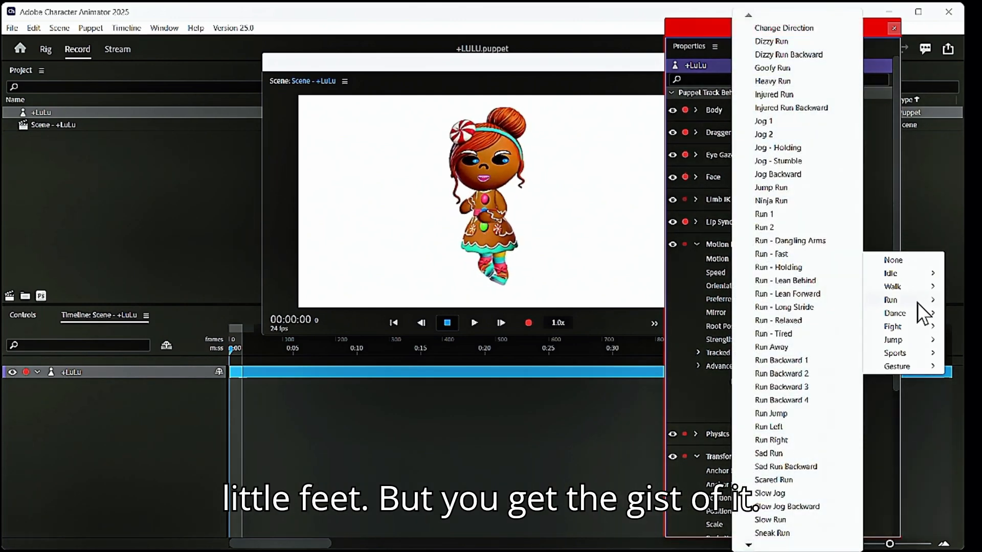
{"action": "left_click", "coordinate": [825, 241]}
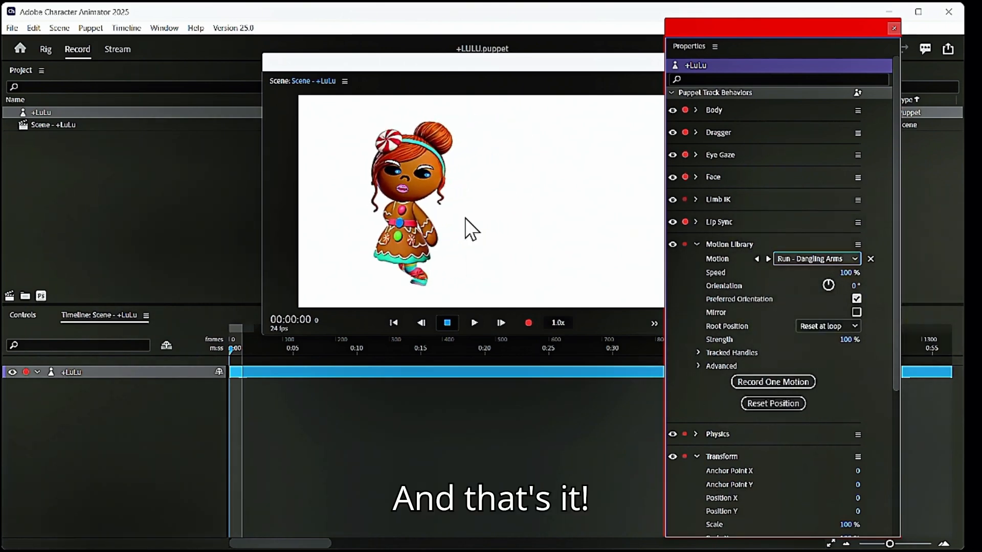
{"action": "left_click", "coordinate": [303, 180]}
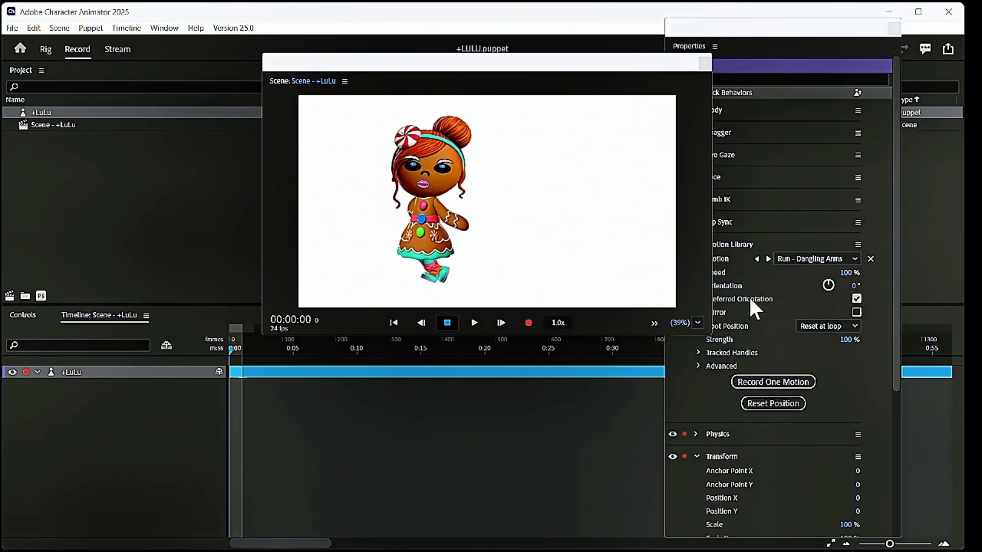
{"action": "left_click", "coordinate": [821, 279]}
{"action": "left_click", "coordinate": [432, 335]}
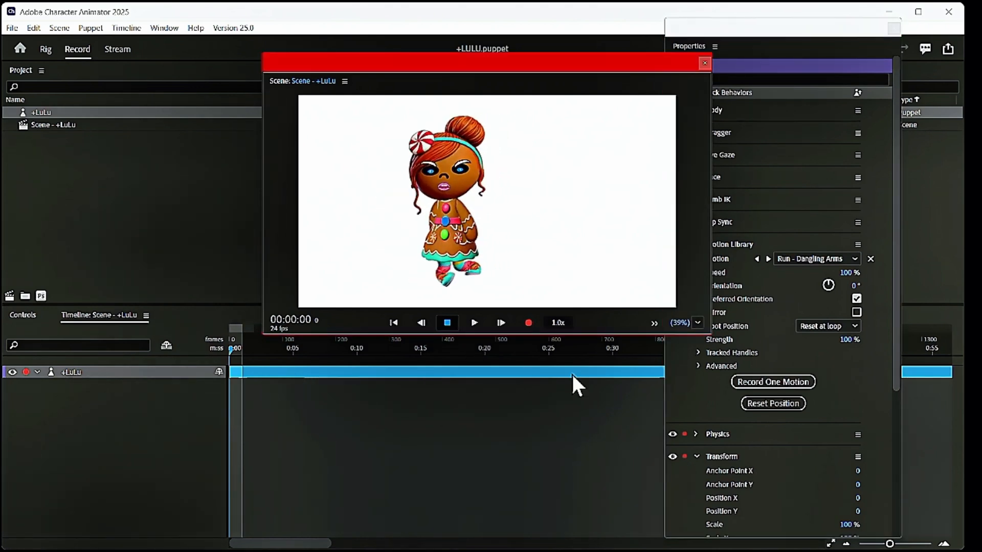